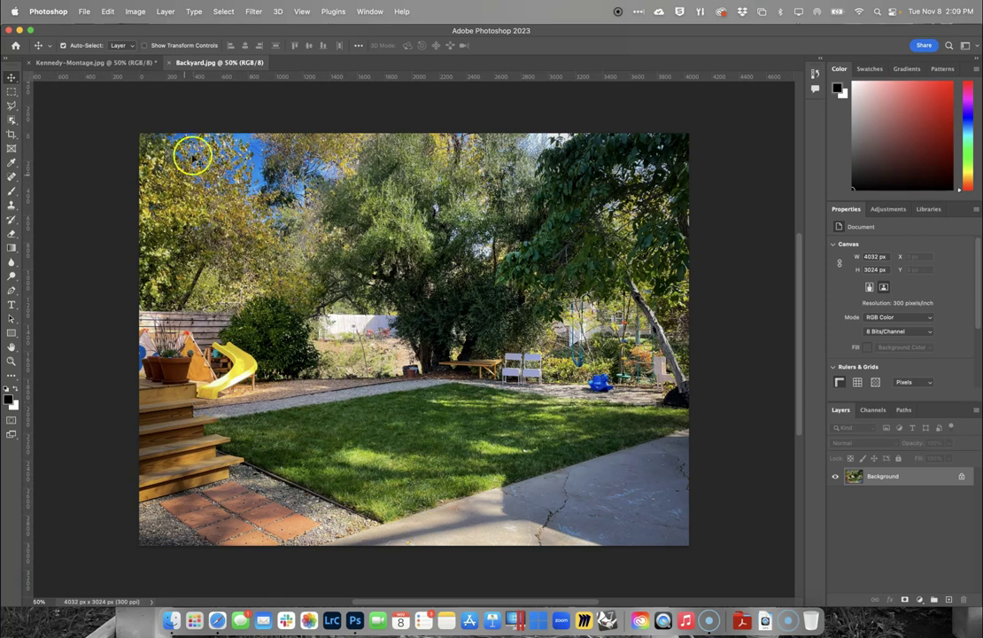
Step: Preview Model.JPG from the Montage folder and open it as a new document
{"action": "left_click", "coordinate": [85, 11]}
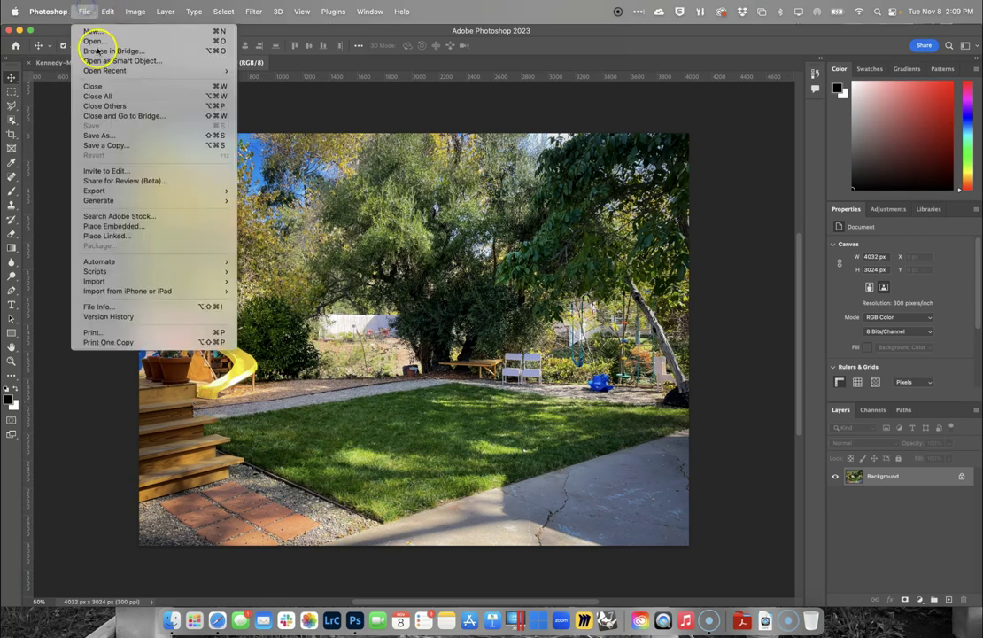
{"action": "left_click", "coordinate": [90, 40]}
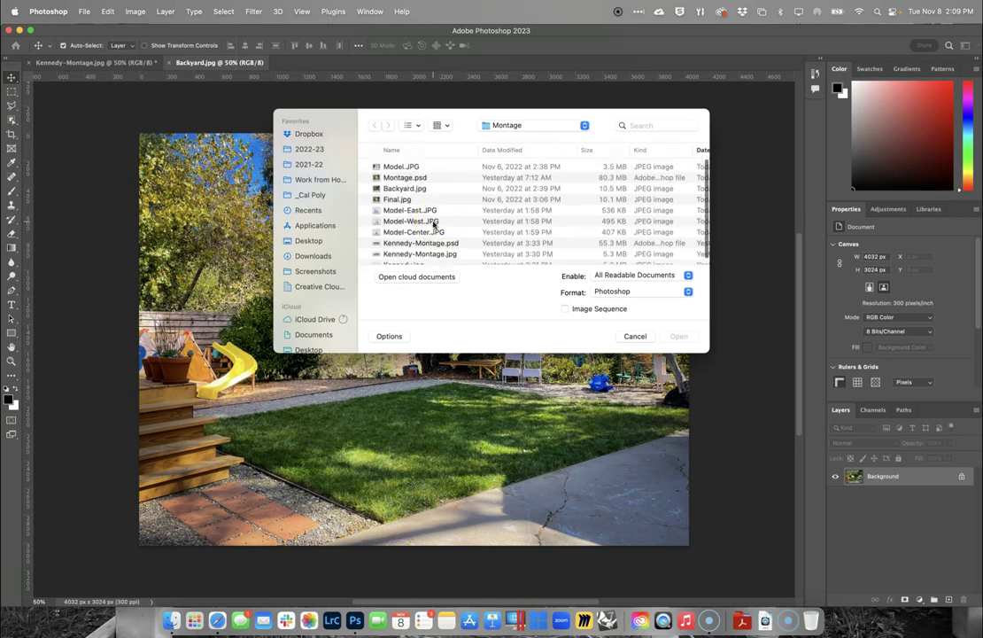
{"action": "left_click", "coordinate": [416, 168]}
{"action": "key", "text": "space"}
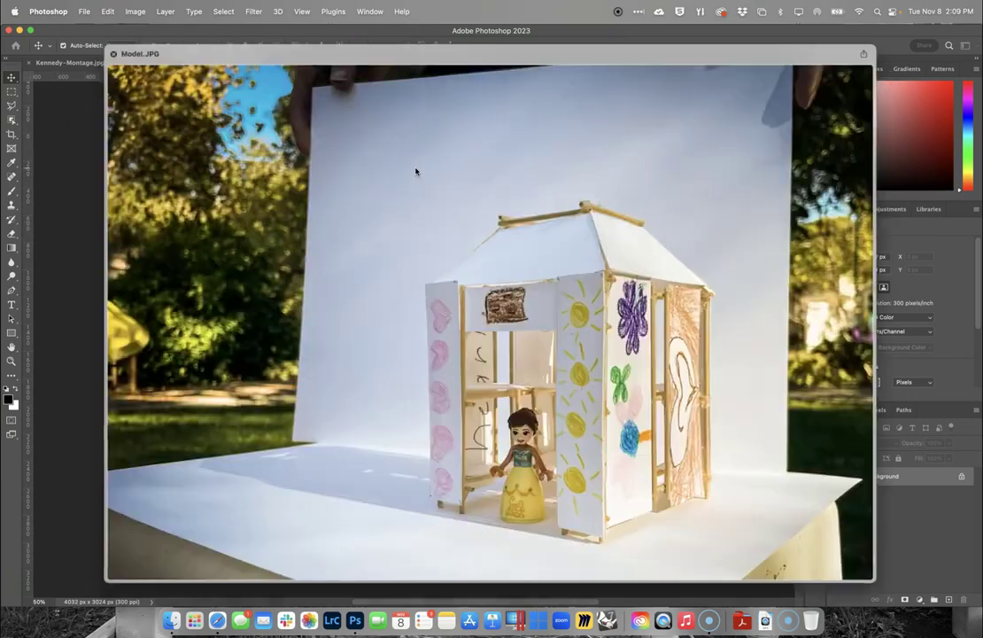
{"action": "key", "text": "space"}
{"action": "left_click", "coordinate": [671, 337]}
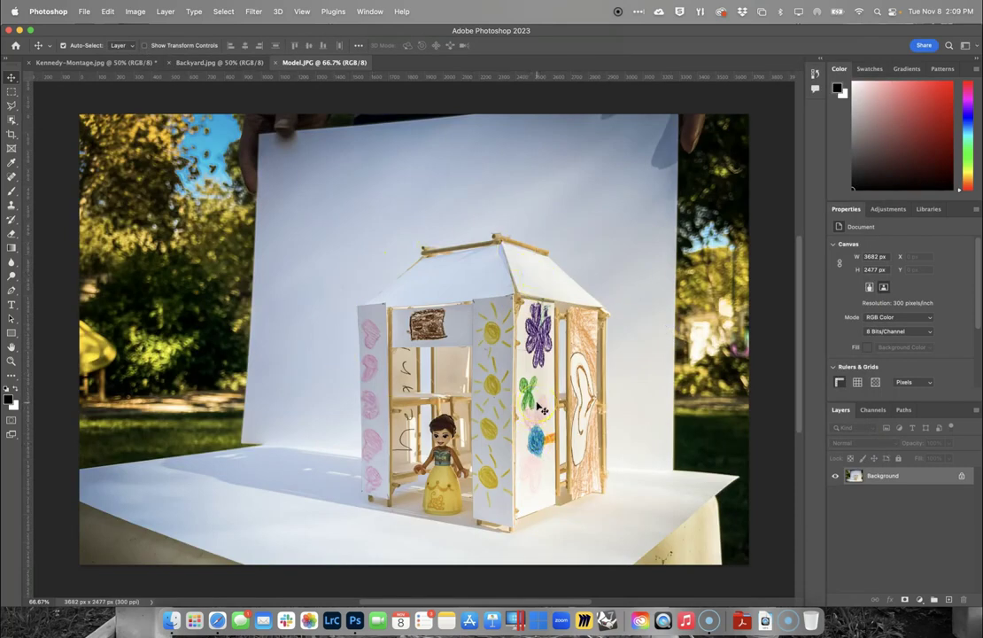
Step: Compare the Backyard.jpg and Model.JPG photos, ending on Model.JPG
{"action": "left_click", "coordinate": [207, 62]}
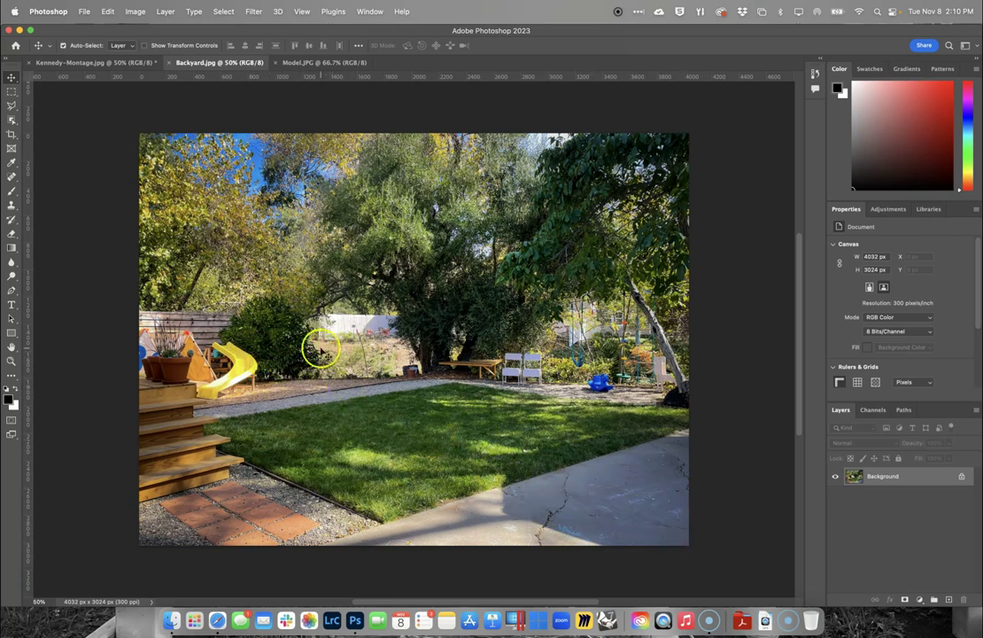
{"action": "left_click", "coordinate": [301, 62]}
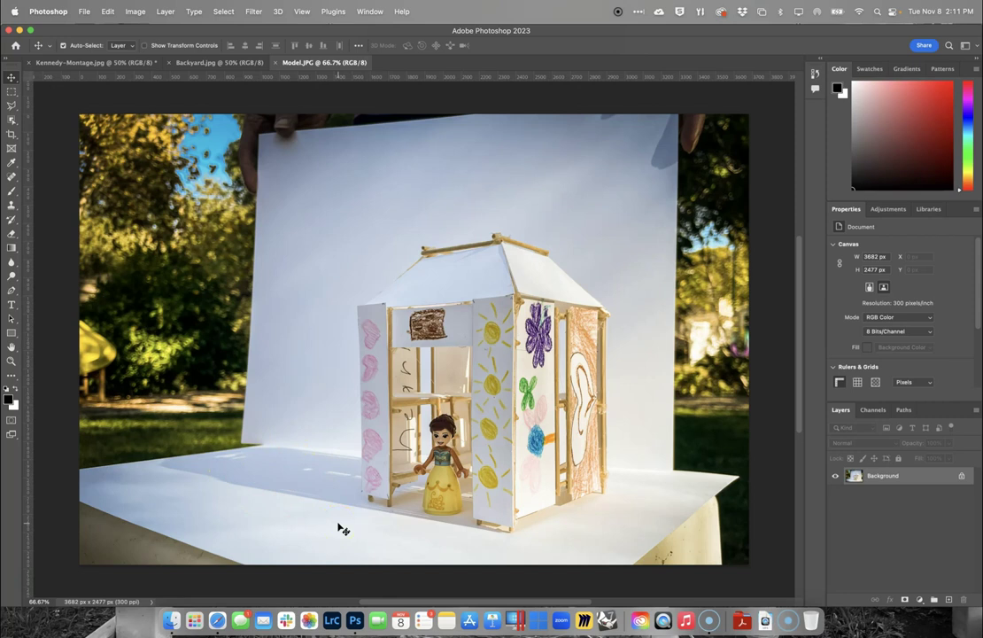
{"action": "left_click", "coordinate": [227, 63]}
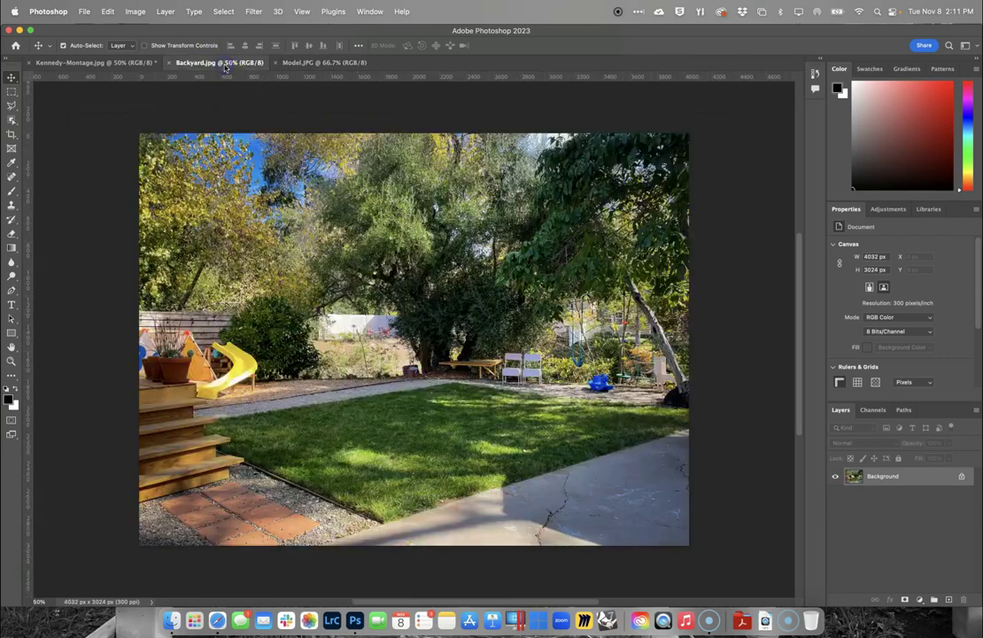
{"action": "left_click", "coordinate": [306, 64]}
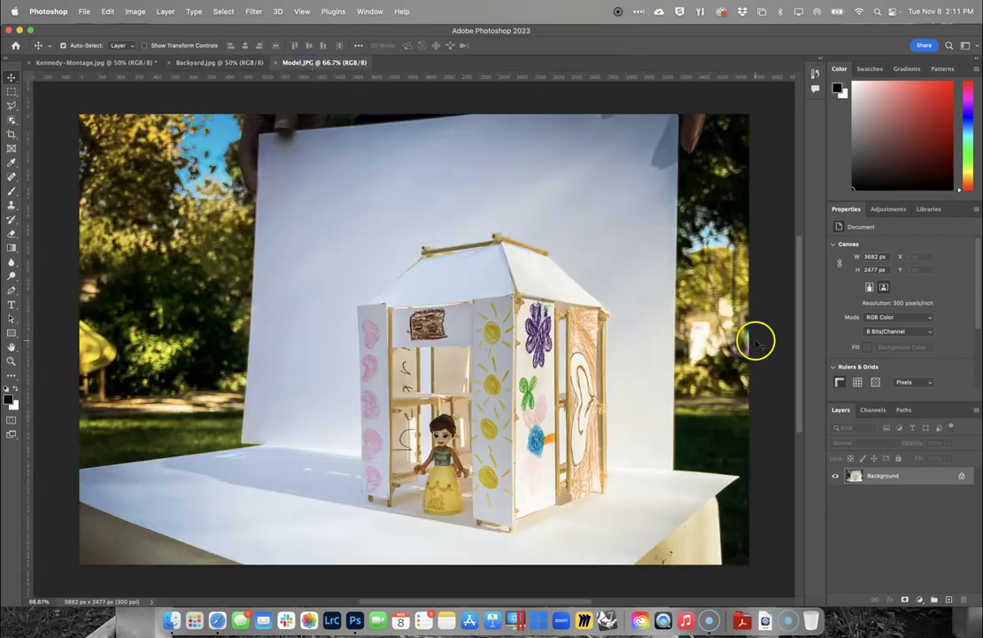
Step: Unlock the background layer and place vertical guides at the playhouse's left edge, front corner and right edge
{"action": "double_click", "coordinate": [906, 477]}
{"action": "left_click", "coordinate": [585, 294]}
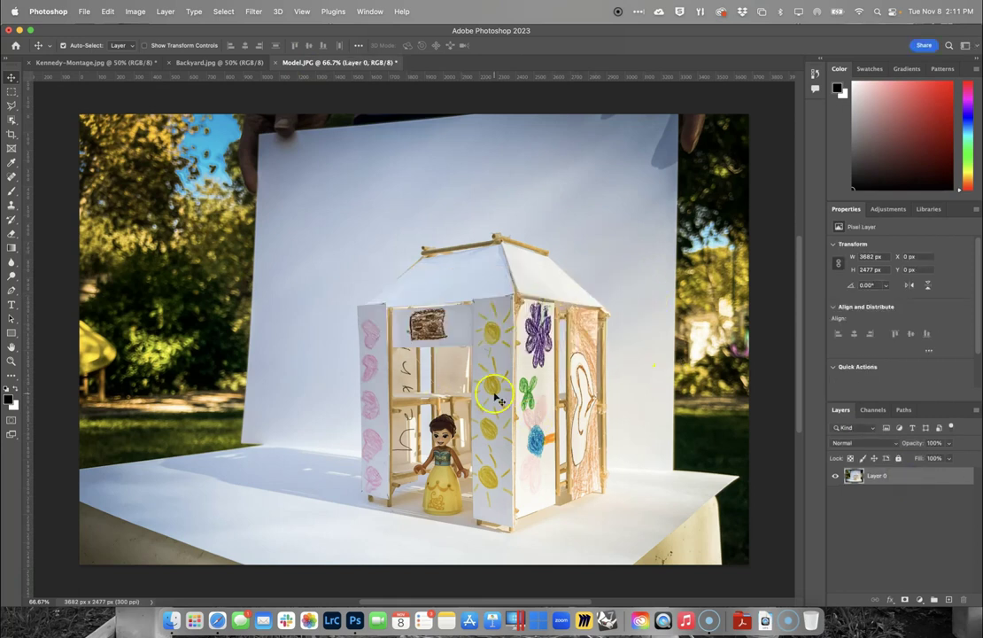
{"action": "left_click_drag", "start_coordinate": [26, 294], "coordinate": [363, 382]}
{"action": "left_click_drag", "start_coordinate": [26, 348], "coordinate": [515, 440]}
{"action": "left_click_drag", "start_coordinate": [29, 355], "coordinate": [608, 470]}
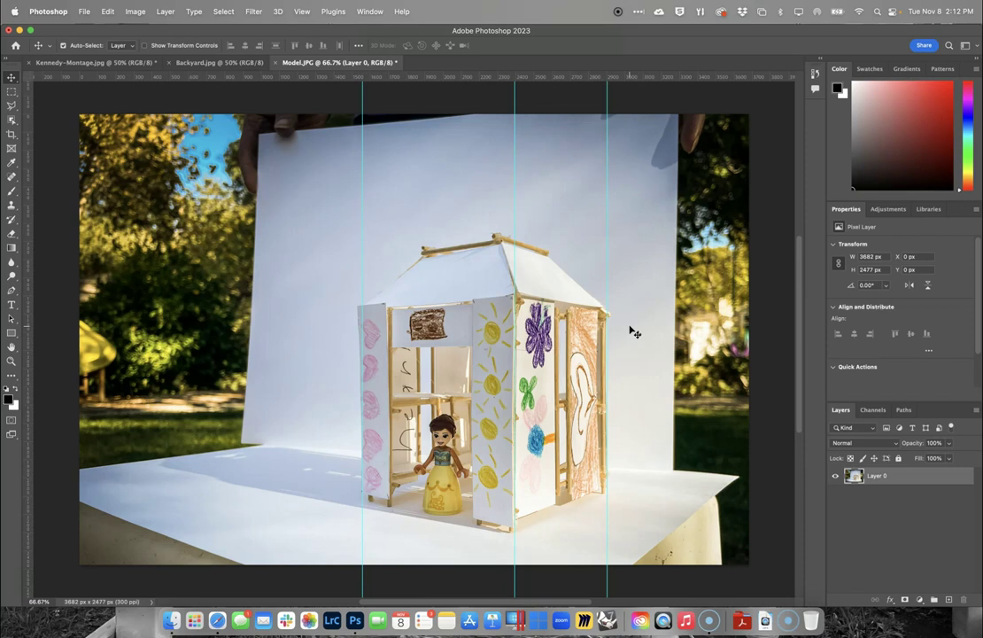
Step: Apply a slight Perspective transform to the model photo, pulling its upper corners inward to align the playhouse's verticals with the guides
{"action": "key", "text": "super+t"}
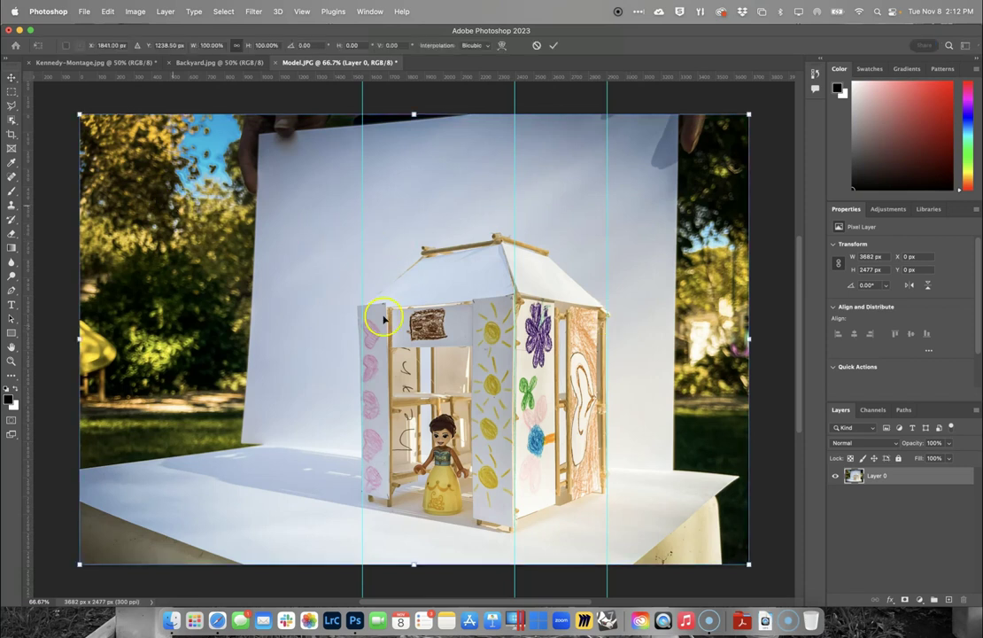
{"action": "right_click", "coordinate": [160, 186]}
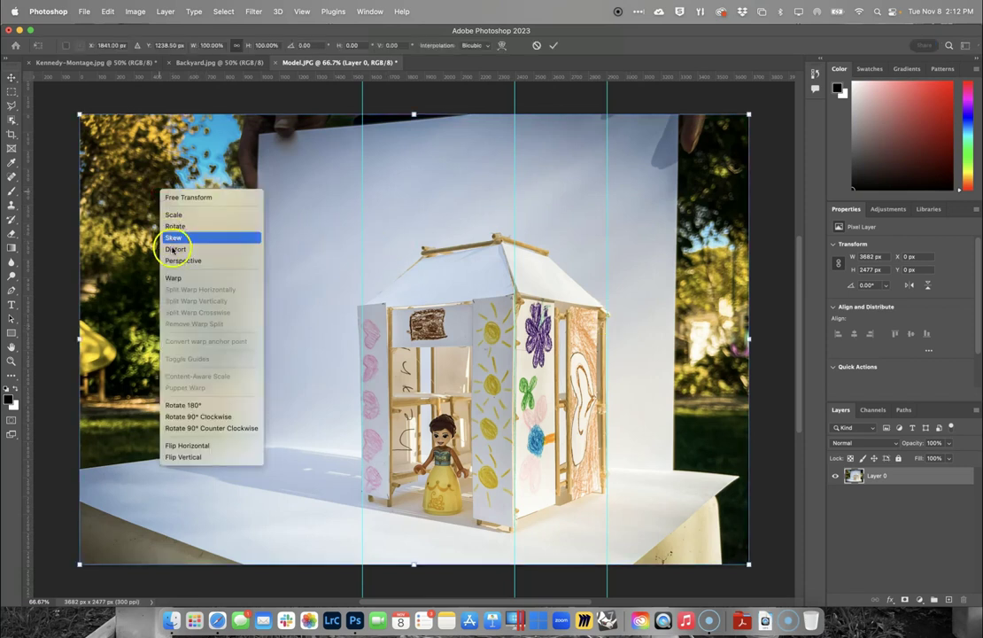
{"action": "key", "text": "Escape"}
{"action": "right_click", "coordinate": [173, 248]}
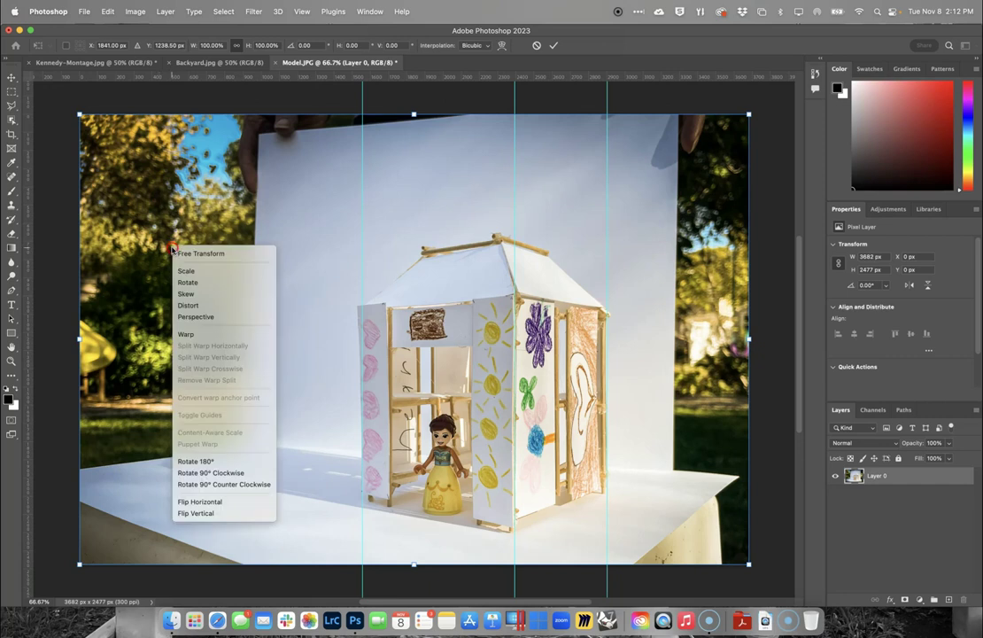
{"action": "left_click", "coordinate": [186, 317]}
{"action": "left_click_drag", "start_coordinate": [80, 115], "coordinate": [81, 115]}
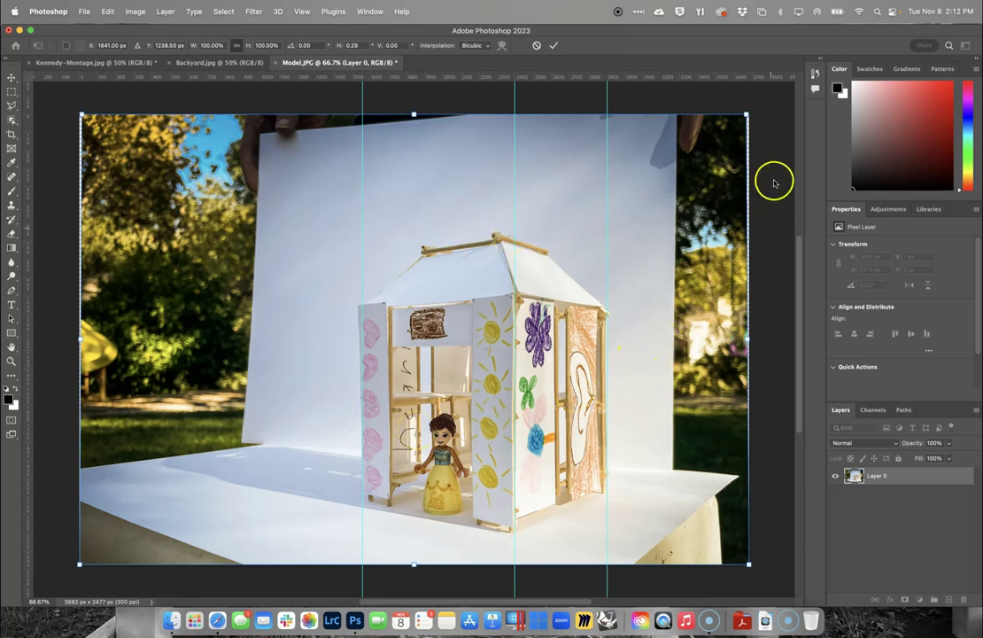
{"action": "right_click", "coordinate": [197, 164]}
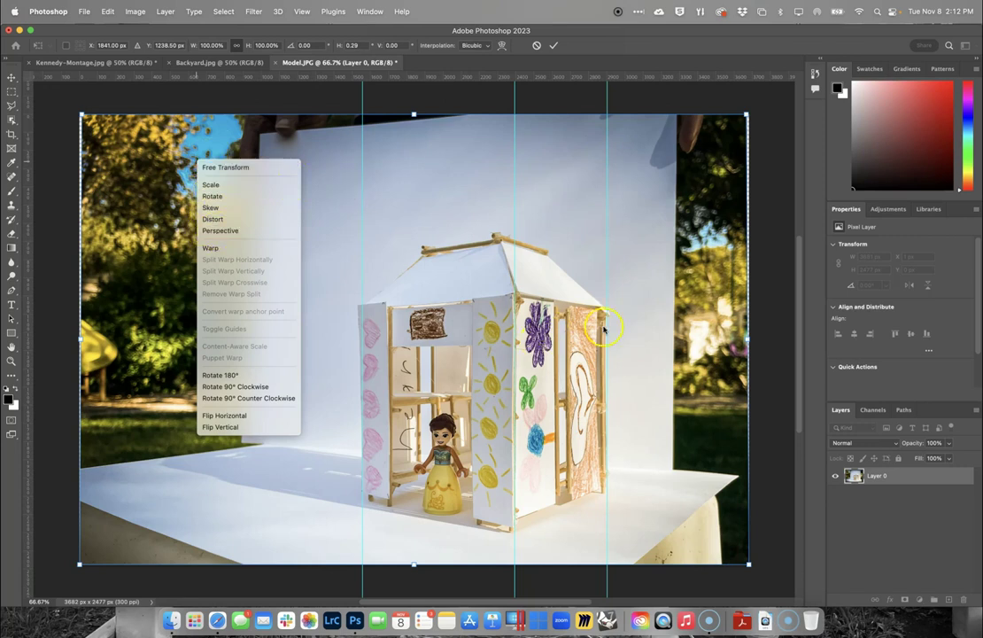
{"action": "left_click", "coordinate": [368, 363]}
{"action": "key", "text": "Return"}
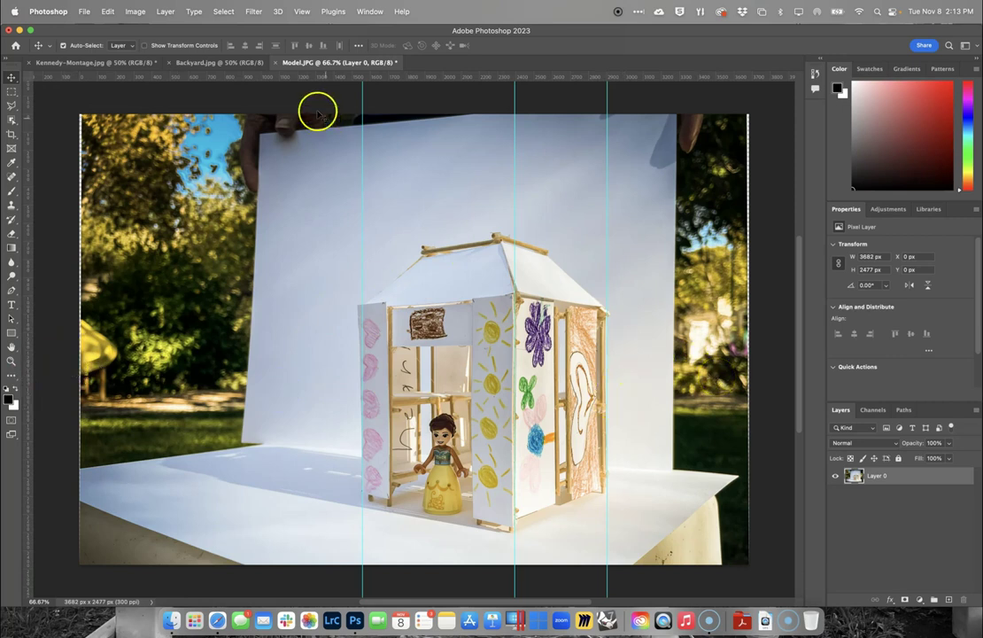
Step: Clear all guides from the model photo
{"action": "left_click", "coordinate": [301, 11]}
{"action": "mouse_move", "coordinate": [314, 214]}
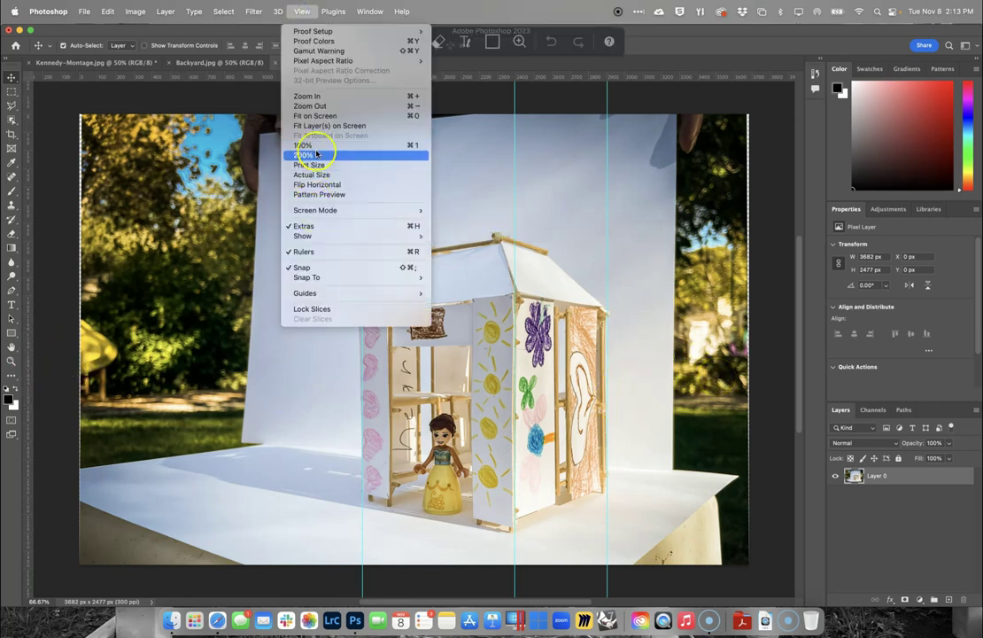
{"action": "mouse_move", "coordinate": [313, 237]}
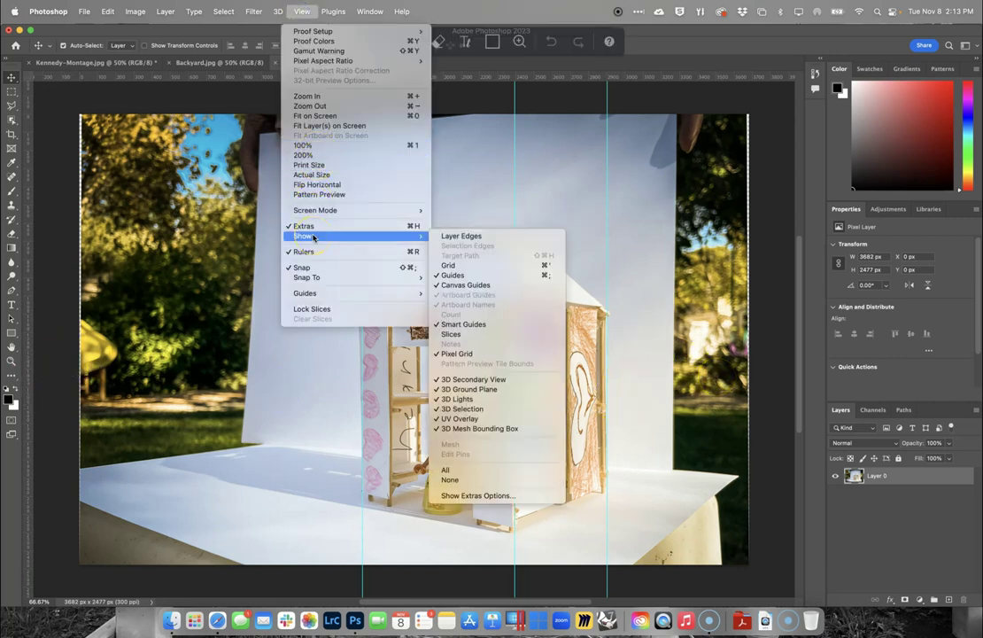
{"action": "mouse_move", "coordinate": [312, 294]}
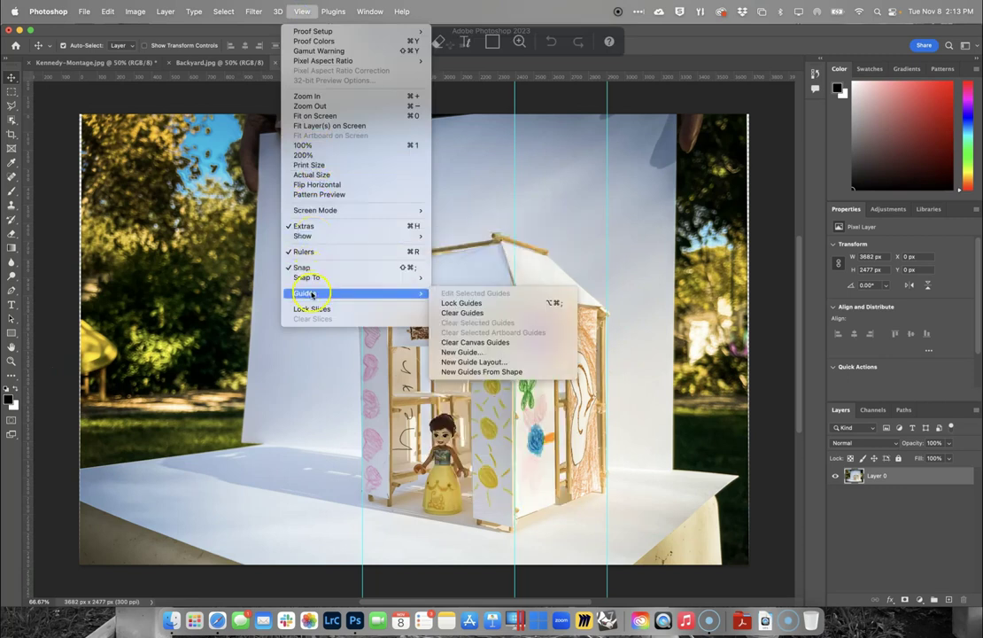
{"action": "left_click", "coordinate": [462, 312]}
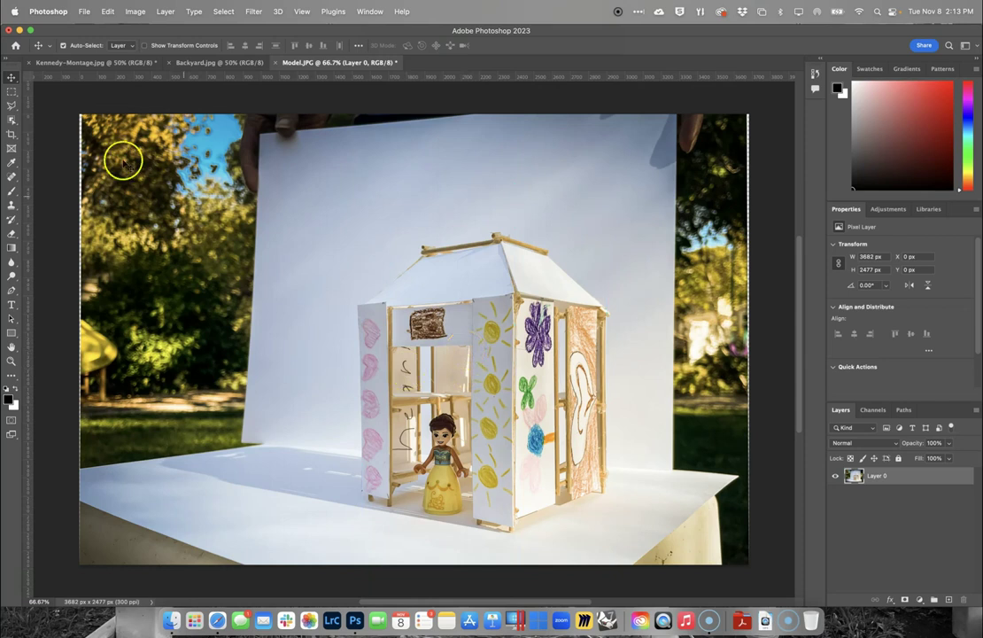
Step: Start a Polygonal Lasso outline at the playhouse's front base corner and trace the shadow's lower edge to its far left tip
{"action": "left_click", "coordinate": [13, 105]}
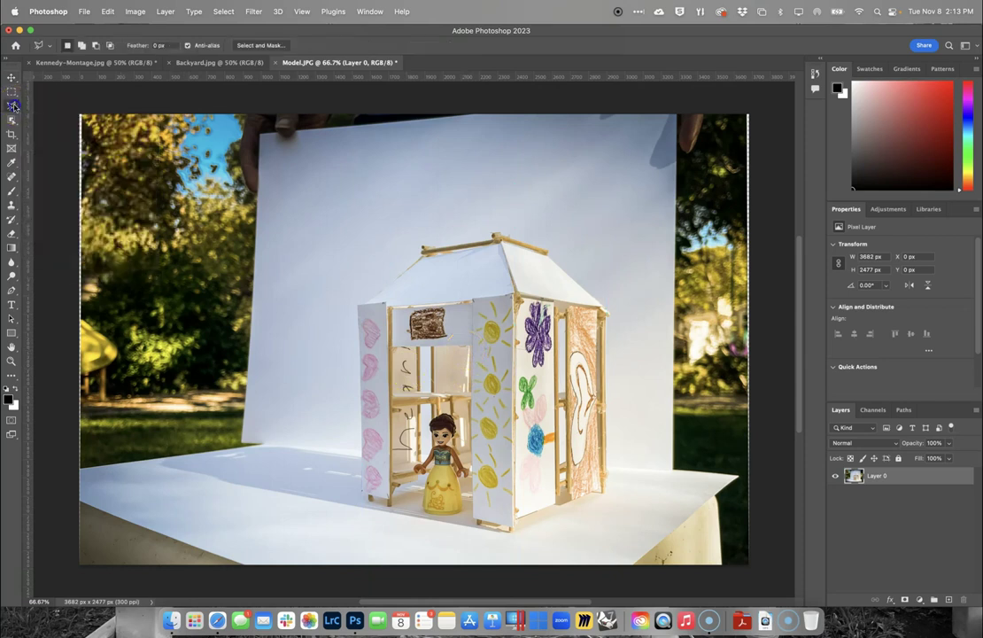
{"action": "scroll", "coordinate": [412, 403], "scroll_direction": "up", "scroll_amount": 3}
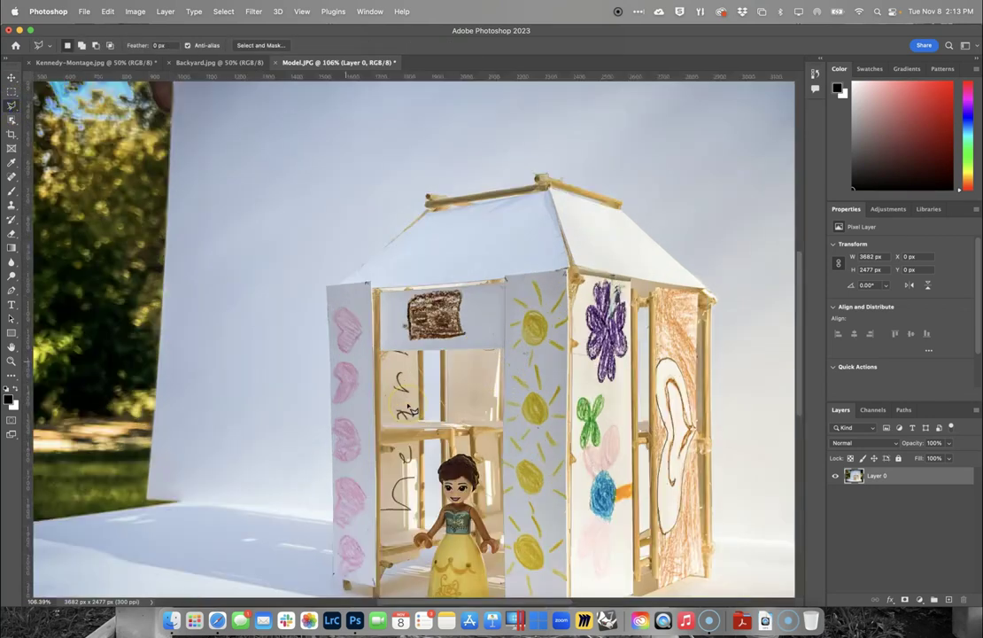
{"action": "scroll", "coordinate": [412, 407], "scroll_direction": "up", "scroll_amount": 3}
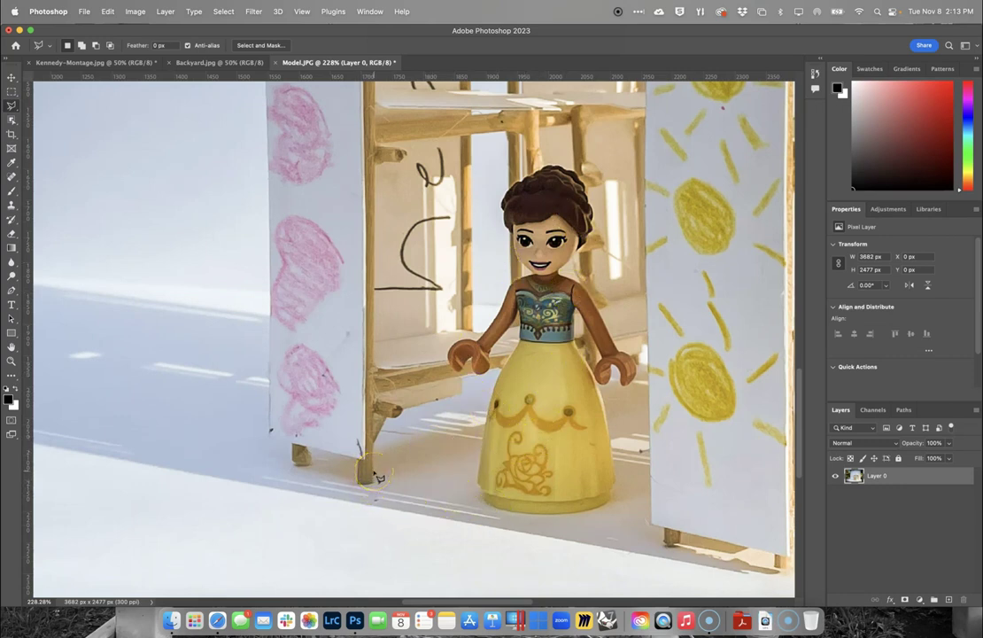
{"action": "left_click", "coordinate": [790, 570]}
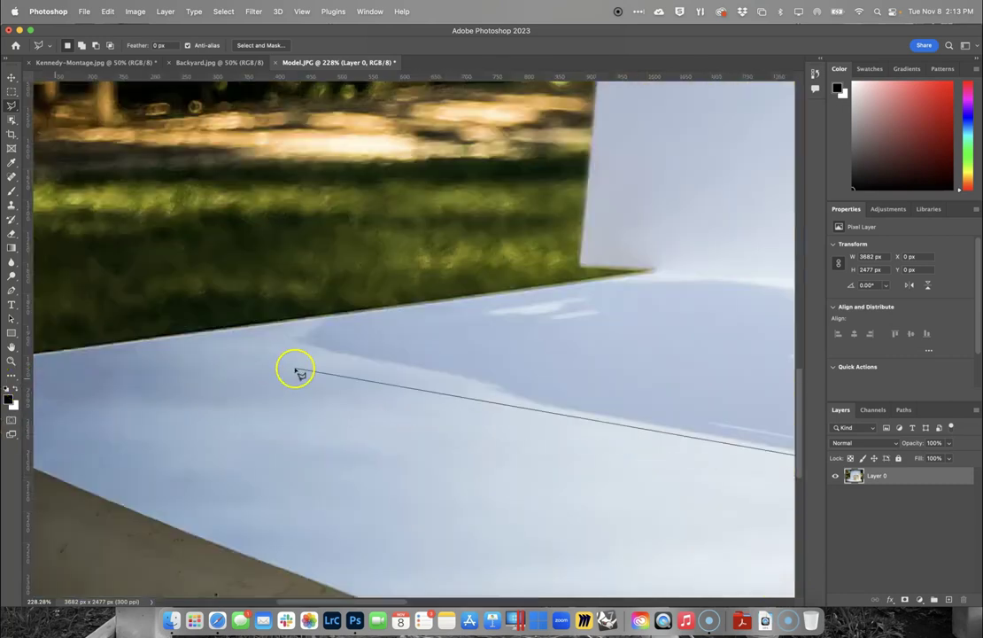
{"action": "left_click", "coordinate": [553, 409]}
{"action": "left_click", "coordinate": [510, 395]}
{"action": "left_click", "coordinate": [490, 381]}
{"action": "left_click", "coordinate": [324, 352]}
{"action": "left_click", "coordinate": [307, 340]}
Step: Continue the lasso outline along the shadow's upper edge back to the playhouse's left wall, removing the misplaced point there
{"action": "left_click", "coordinate": [326, 316]}
{"action": "left_click", "coordinate": [579, 282]}
{"action": "left_click", "coordinate": [686, 282]}
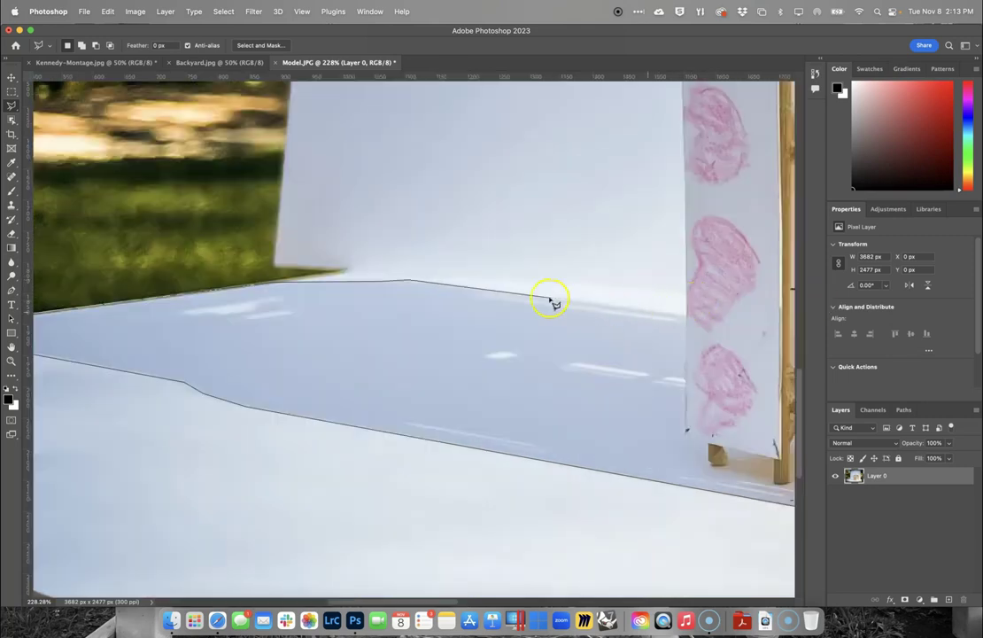
{"action": "left_click", "coordinate": [689, 317]}
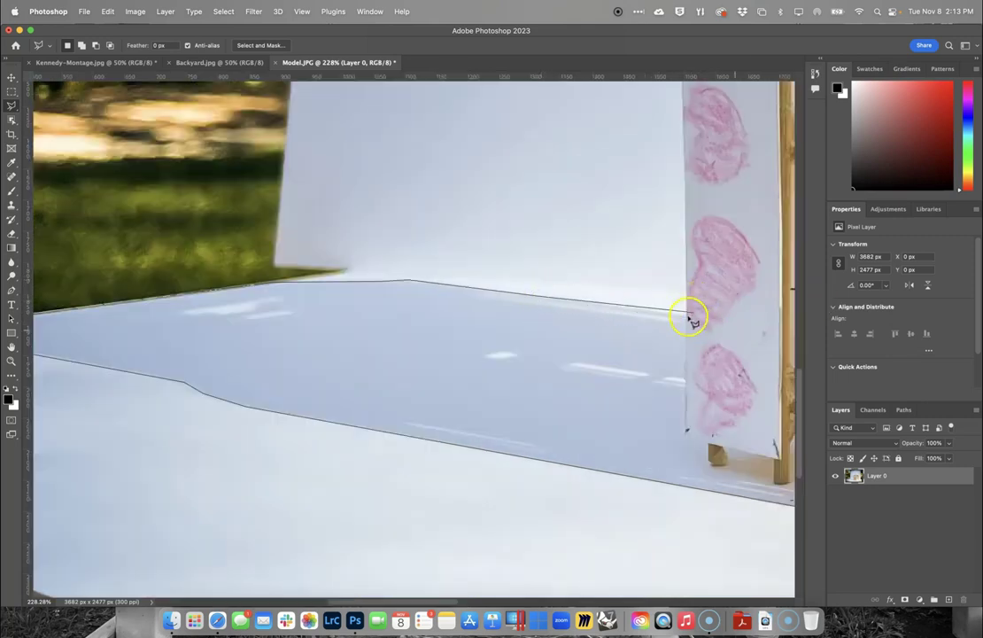
{"action": "left_click", "coordinate": [714, 292]}
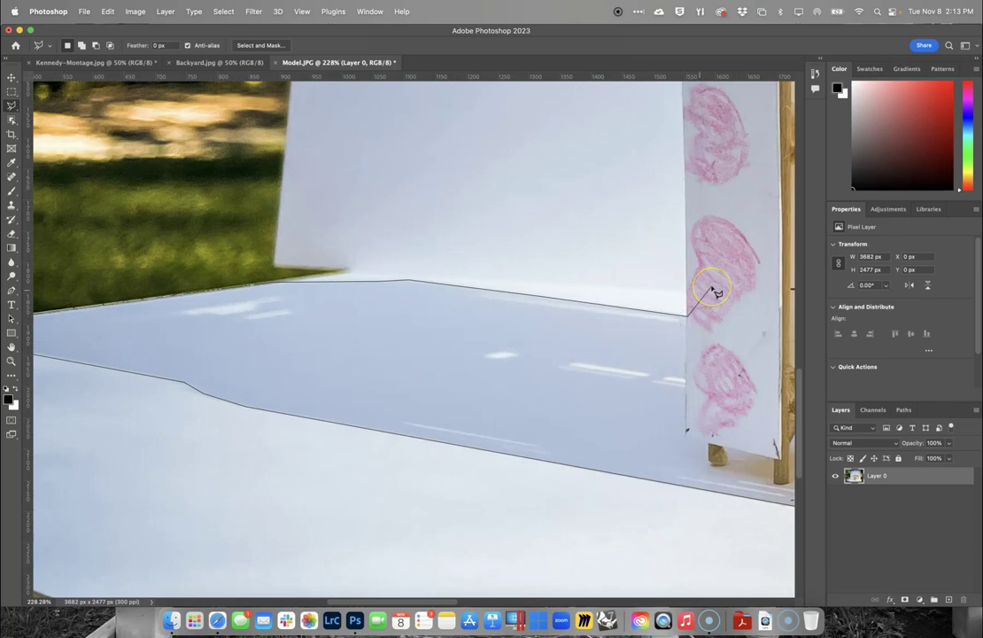
{"action": "key", "text": "BackSpace"}
{"action": "key", "text": "BackSpace"}
{"action": "mouse_move", "coordinate": [716, 292]}
{"action": "left_mouse_down"}
{"action": "mouse_move", "coordinate": [685, 303]}
{"action": "mouse_move", "coordinate": [689, 319]}
{"action": "left_mouse_up"}
Step: Trace the lasso outline up the playhouse's left wall and along the left roof slope to the ridge stick
{"action": "left_click", "coordinate": [681, 74]}
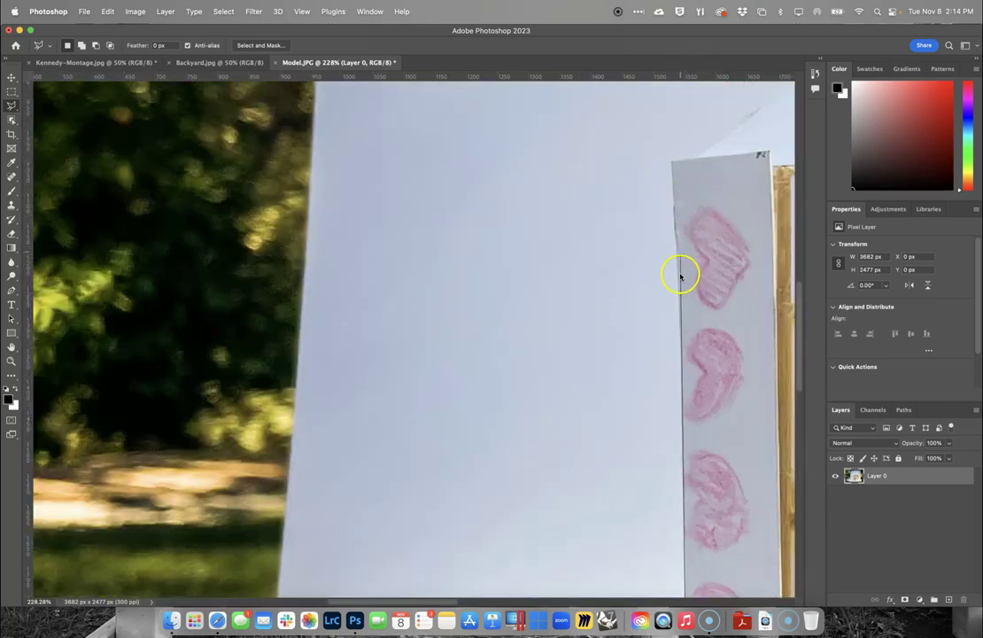
{"action": "left_click", "coordinate": [679, 326]}
{"action": "left_click", "coordinate": [672, 185]}
{"action": "left_click", "coordinate": [699, 160]}
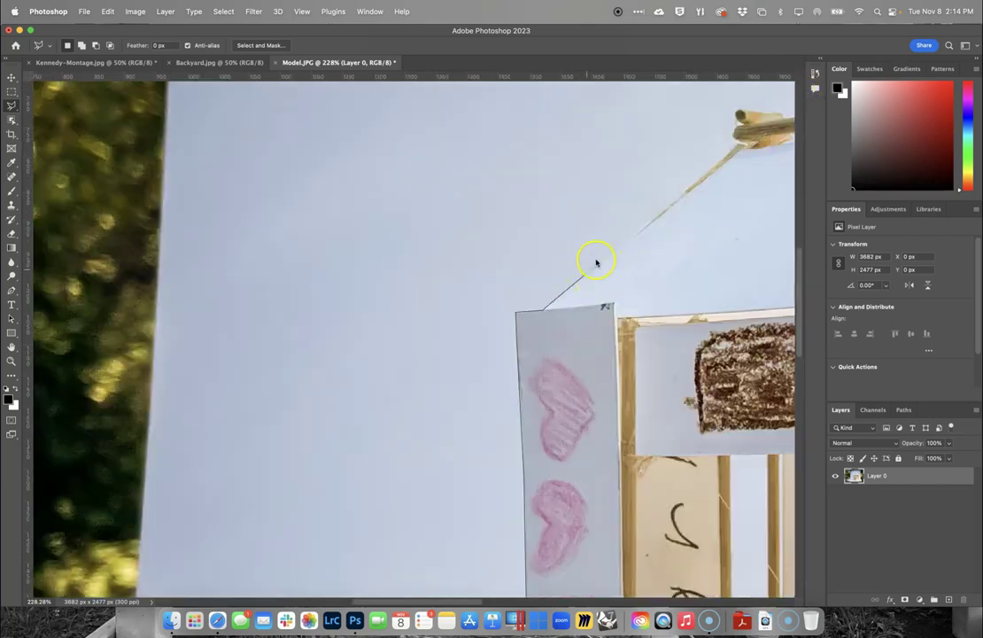
{"action": "left_click", "coordinate": [741, 144]}
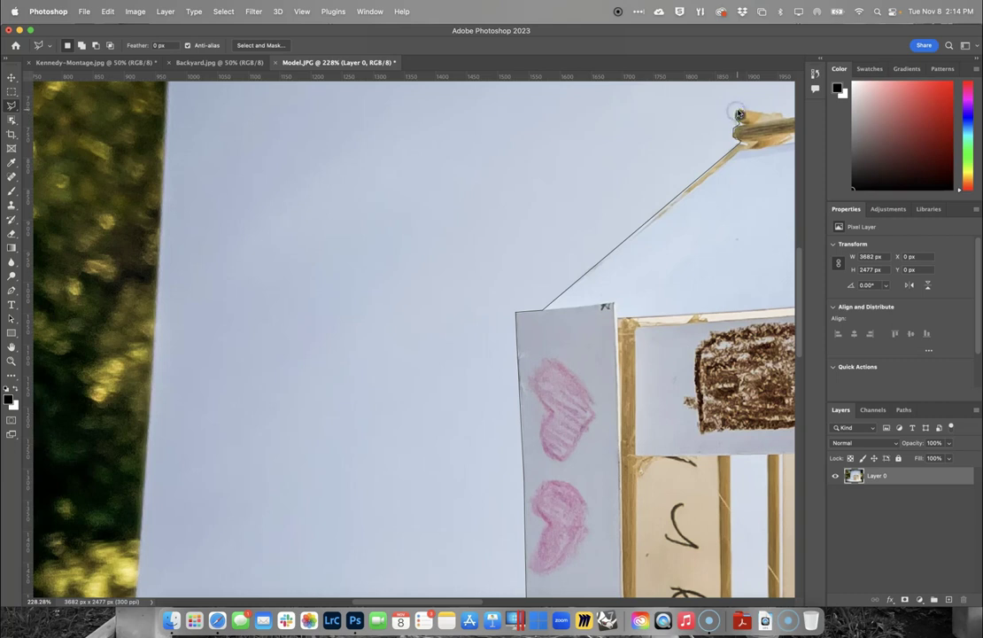
Step: Continue the lasso outline along the ridge sticks and down the right roof slope to the eave's tip
{"action": "scroll", "coordinate": [803, 121], "scroll_direction": "right", "scroll_amount": 3}
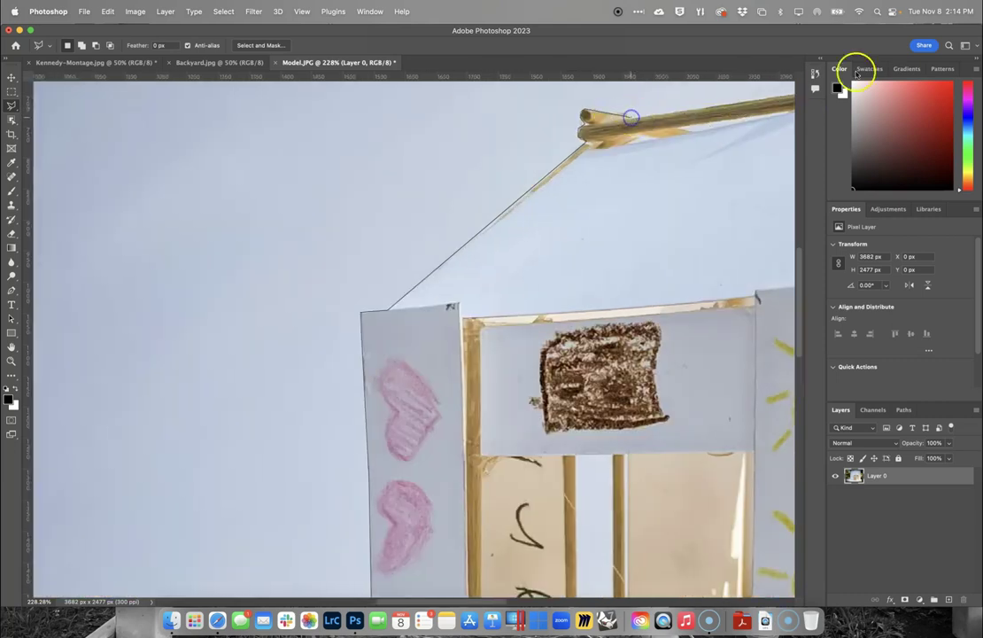
{"action": "scroll", "coordinate": [555, 208], "scroll_direction": "right", "scroll_amount": 5}
{"action": "left_click", "coordinate": [326, 214]}
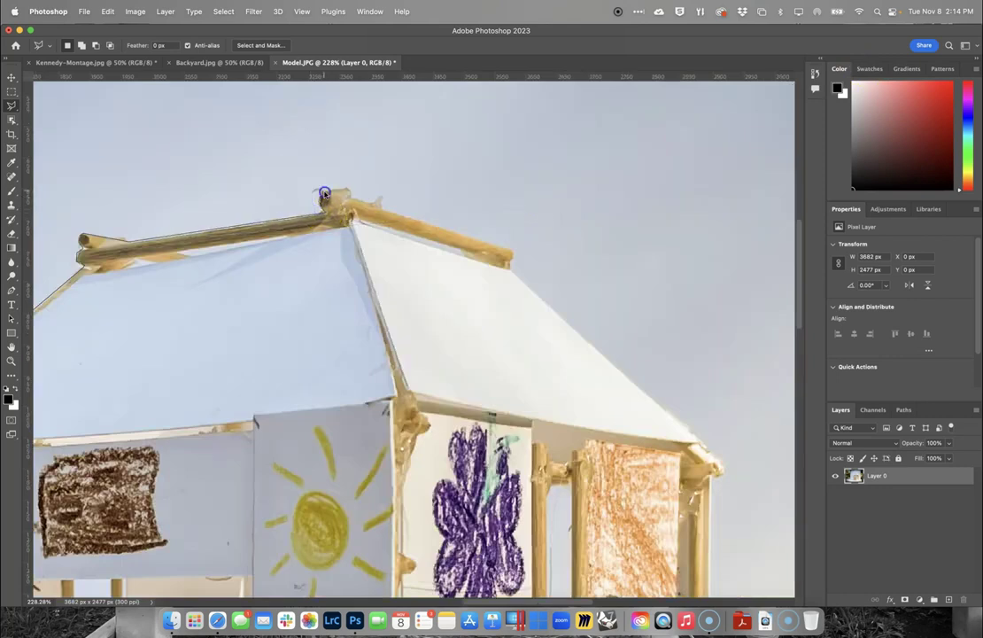
{"action": "left_click", "coordinate": [512, 252]}
{"action": "left_click", "coordinate": [700, 442]}
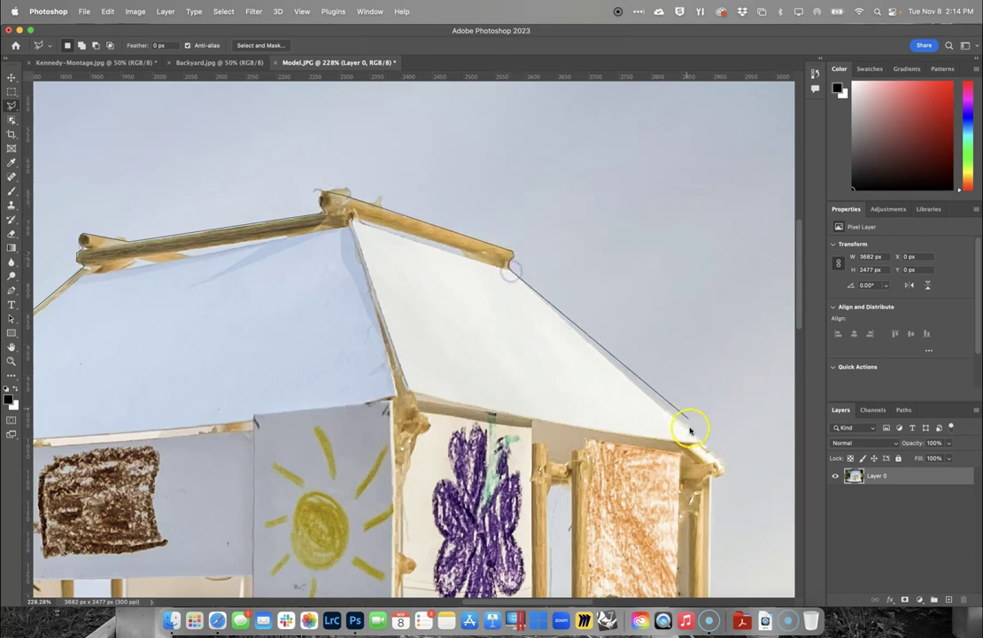
{"action": "left_click", "coordinate": [716, 455]}
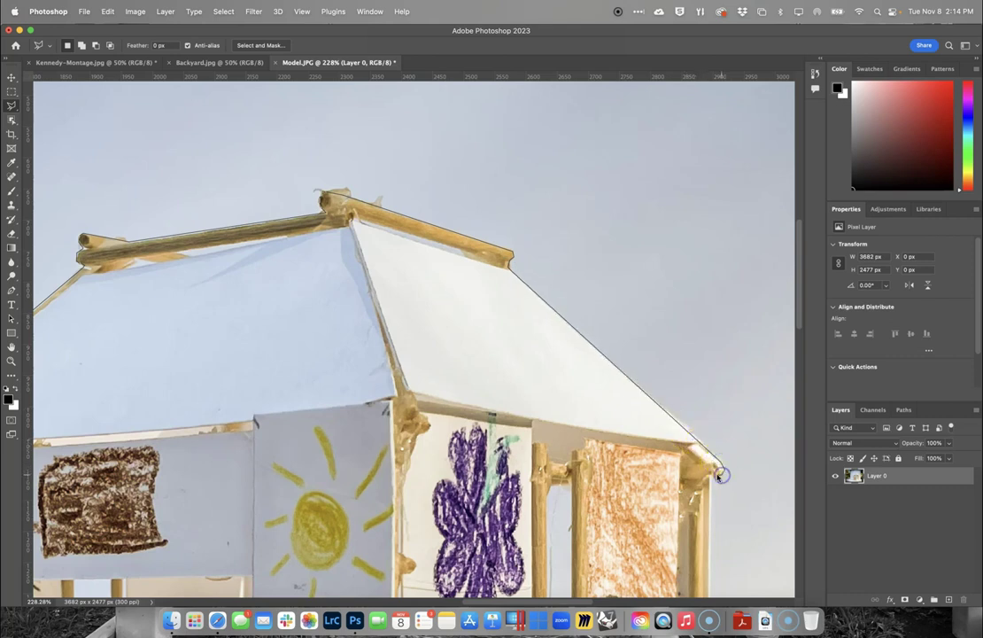
Step: Trace the lasso outline down the playhouse's right wall and along its base, closing the selection at the front corner
{"action": "left_click", "coordinate": [713, 588]}
{"action": "scroll", "coordinate": [726, 506], "scroll_direction": "down", "scroll_amount": 5}
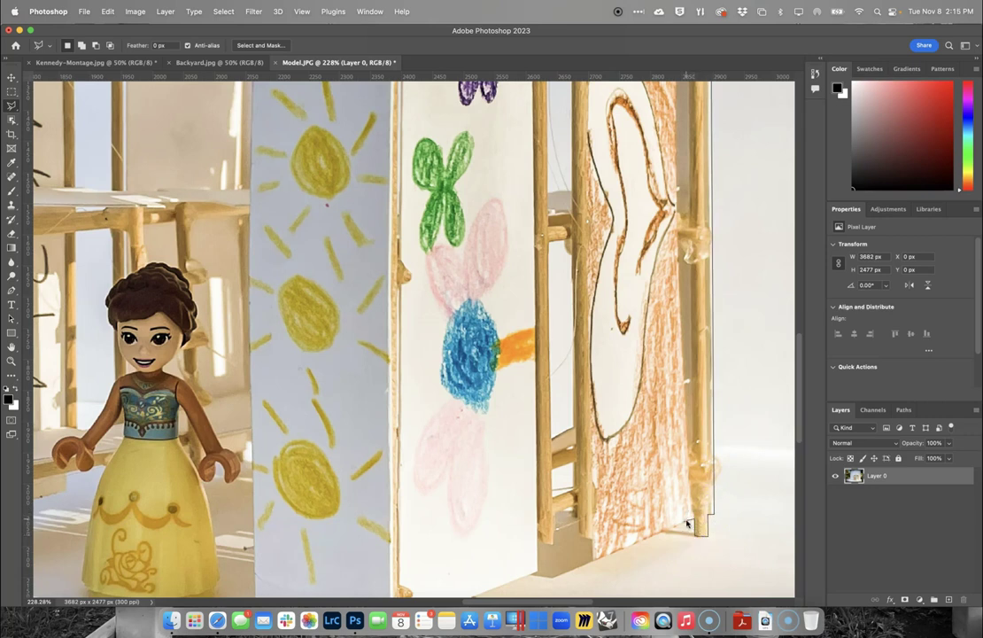
{"action": "left_click", "coordinate": [551, 578]}
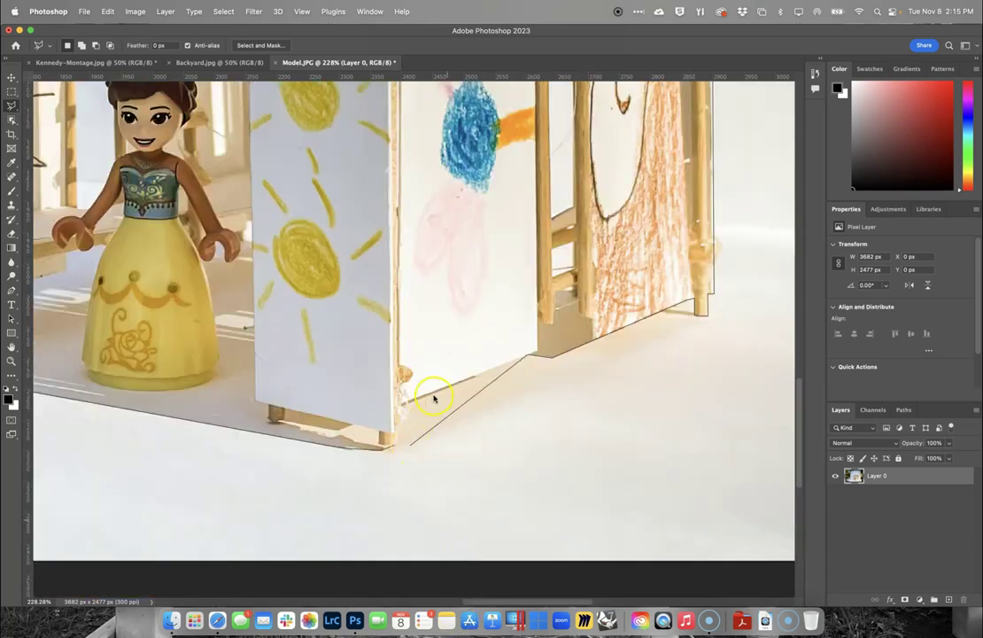
{"action": "left_click", "coordinate": [459, 383]}
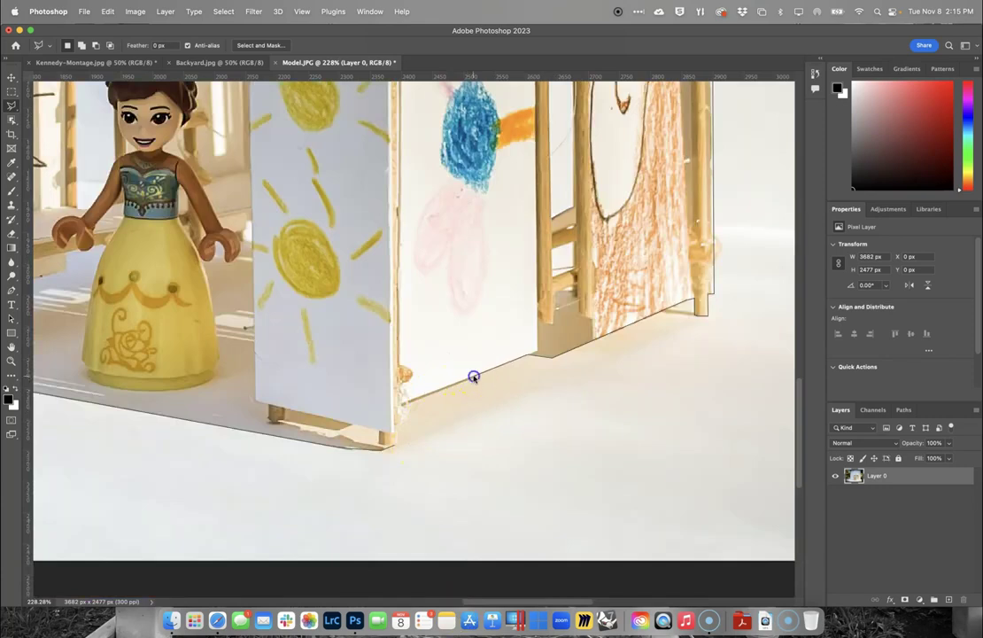
{"action": "left_click", "coordinate": [475, 379]}
{"action": "left_click", "coordinate": [400, 408]}
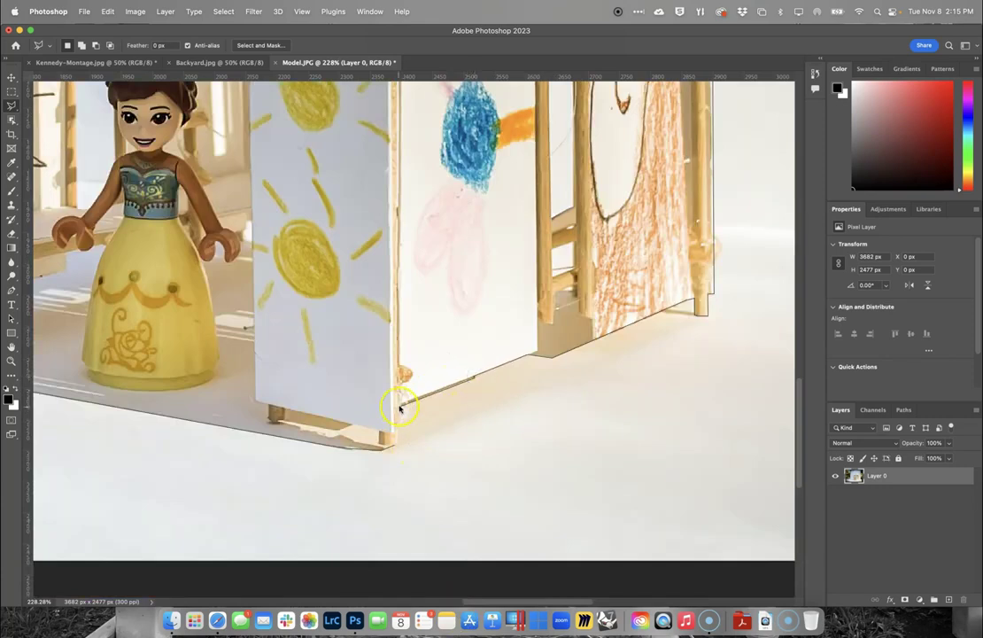
{"action": "left_click", "coordinate": [397, 440]}
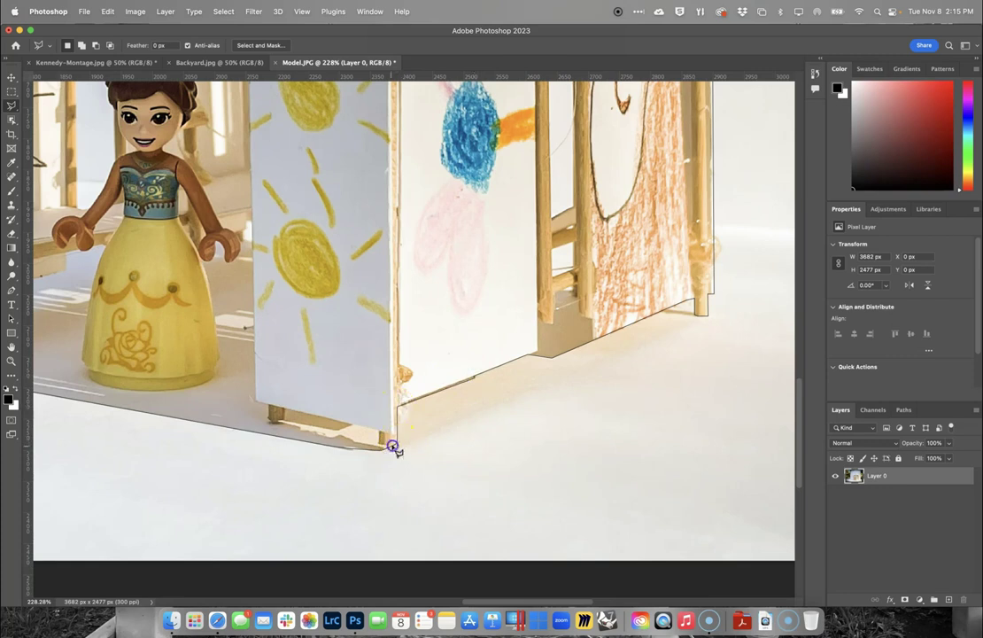
Step: Invert the selection, delete everything around the playhouse and its shadow, and deselect
{"action": "scroll", "coordinate": [391, 461], "scroll_direction": "down", "scroll_amount": 5}
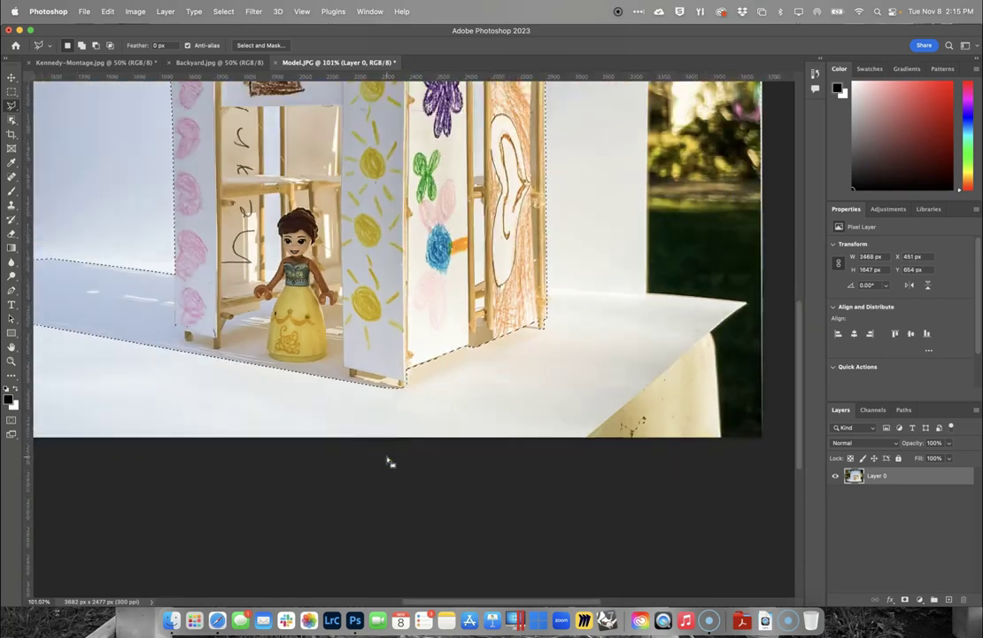
{"action": "scroll", "coordinate": [390, 460], "scroll_direction": "down", "scroll_amount": 3}
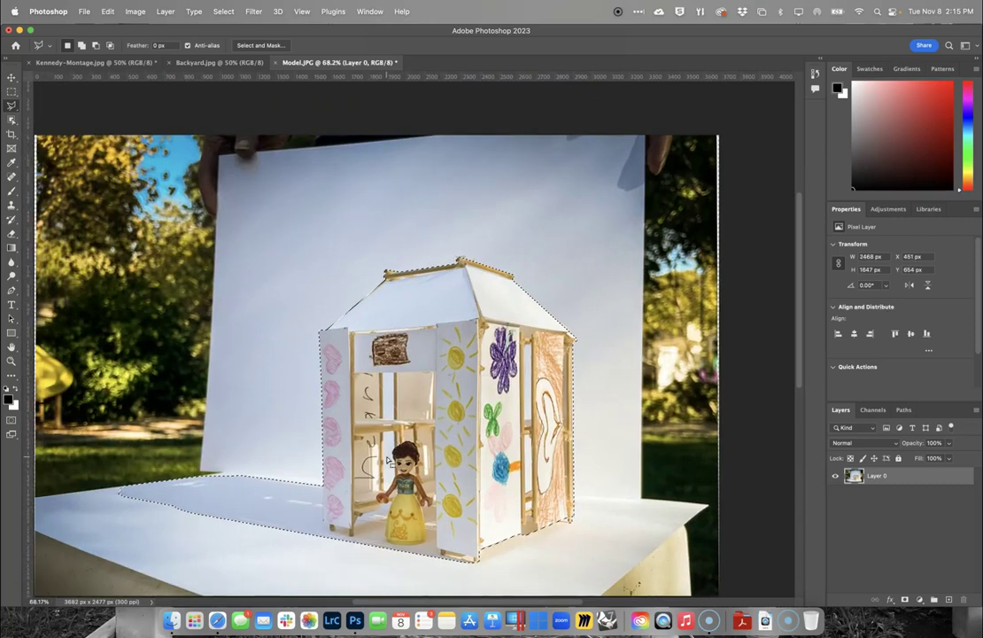
{"action": "scroll", "coordinate": [391, 460], "scroll_direction": "down", "scroll_amount": 2}
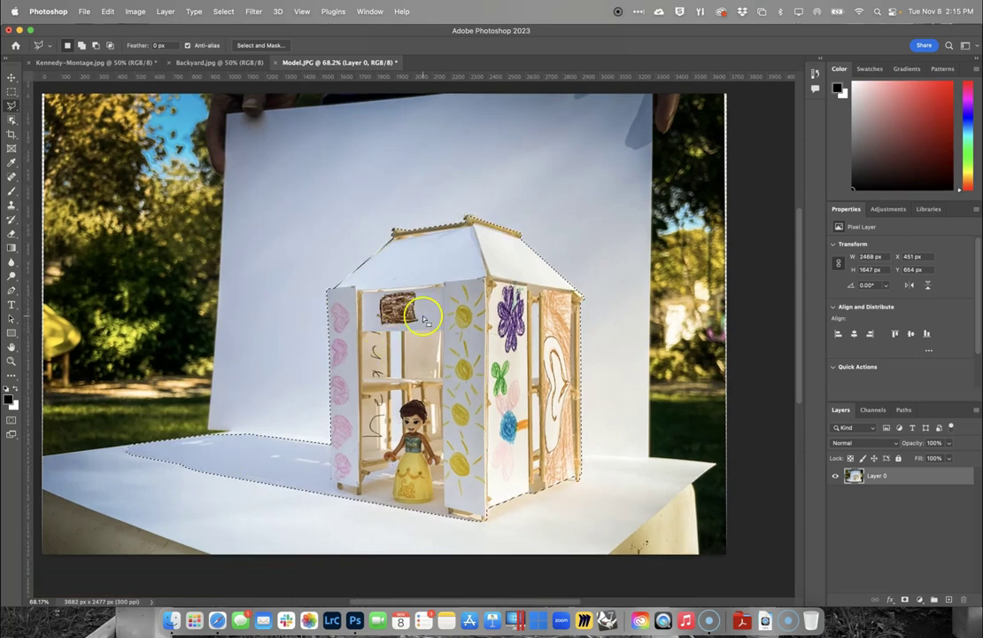
{"action": "left_click", "coordinate": [224, 9]}
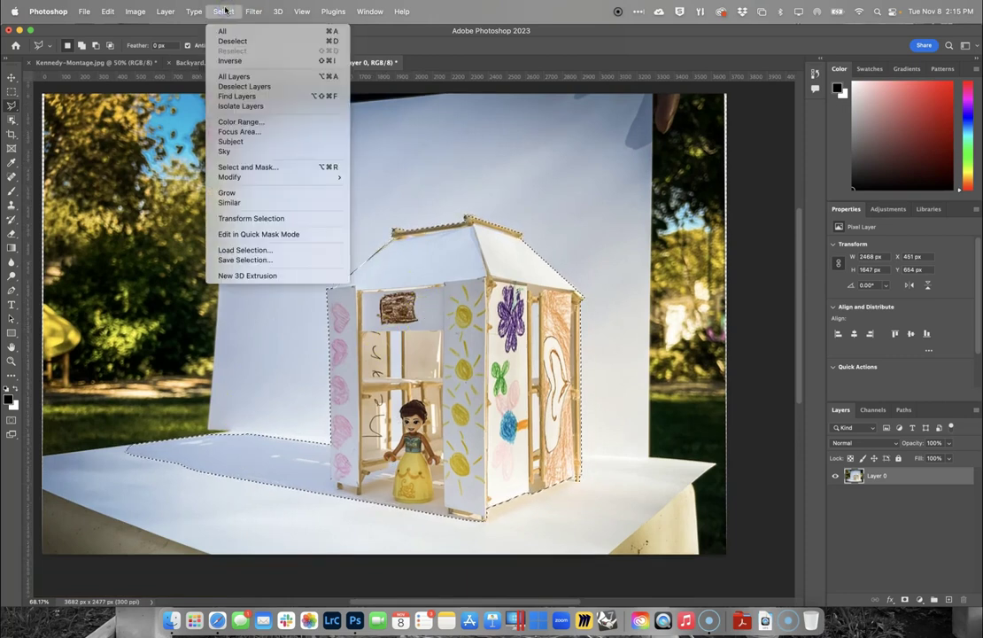
{"action": "left_click", "coordinate": [230, 60]}
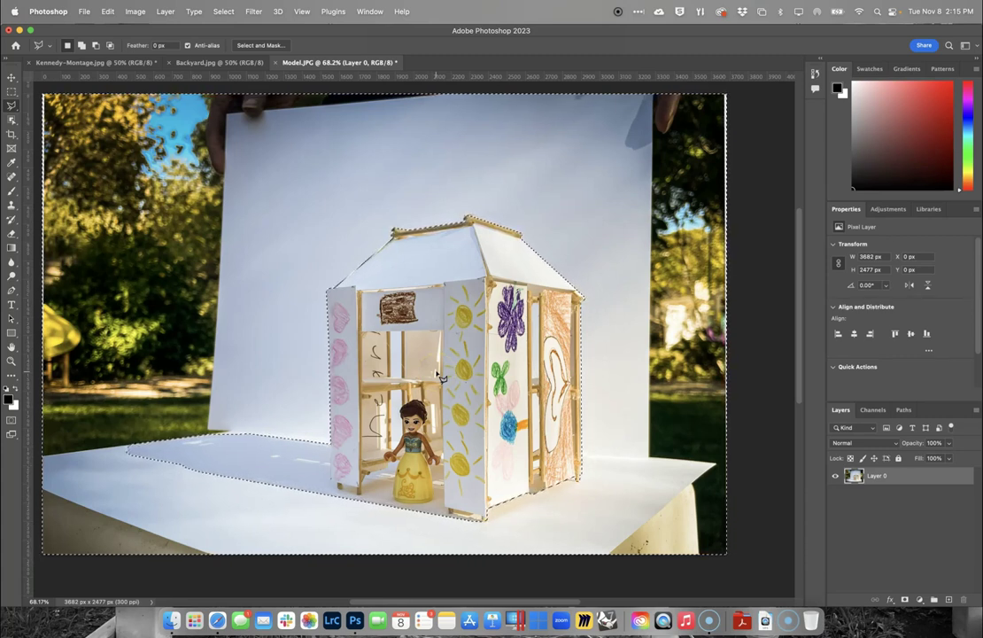
{"action": "key", "text": "Delete"}
{"action": "left_click", "coordinate": [12, 91]}
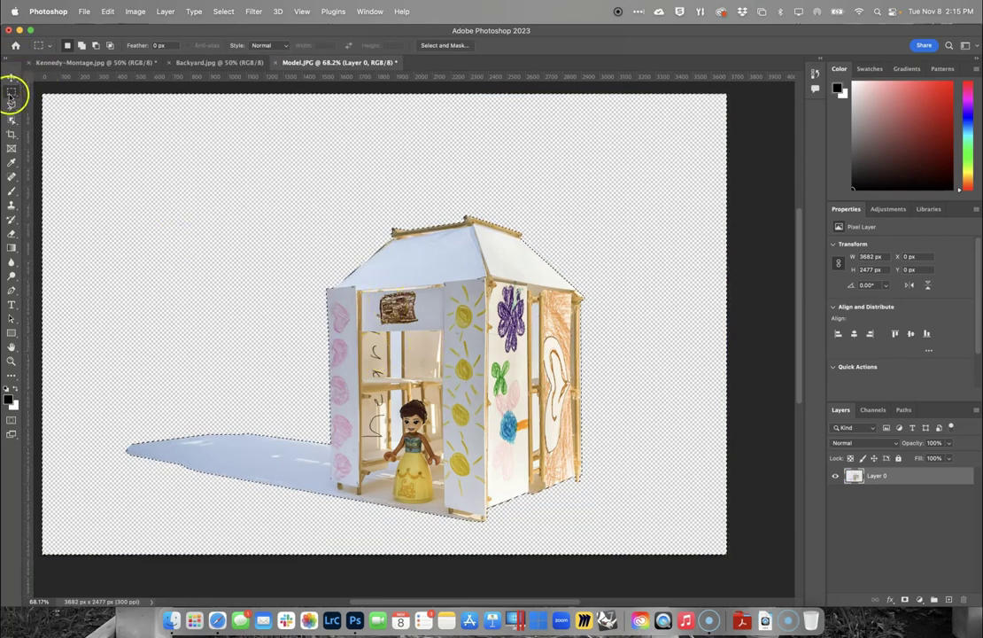
{"action": "left_click", "coordinate": [455, 349]}
Step: Outline the upper background gap between the two rear posts with the Polygonal Lasso and delete it
{"action": "left_click", "coordinate": [11, 105]}
{"action": "scroll", "coordinate": [375, 367], "scroll_direction": "up", "scroll_amount": 6}
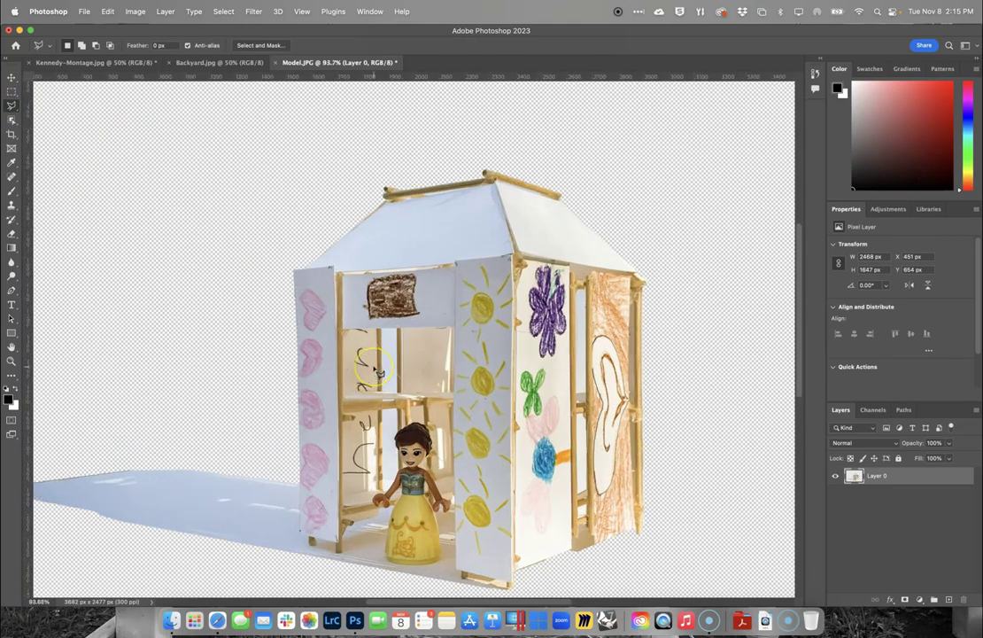
{"action": "scroll", "coordinate": [376, 370], "scroll_direction": "up", "scroll_amount": 4}
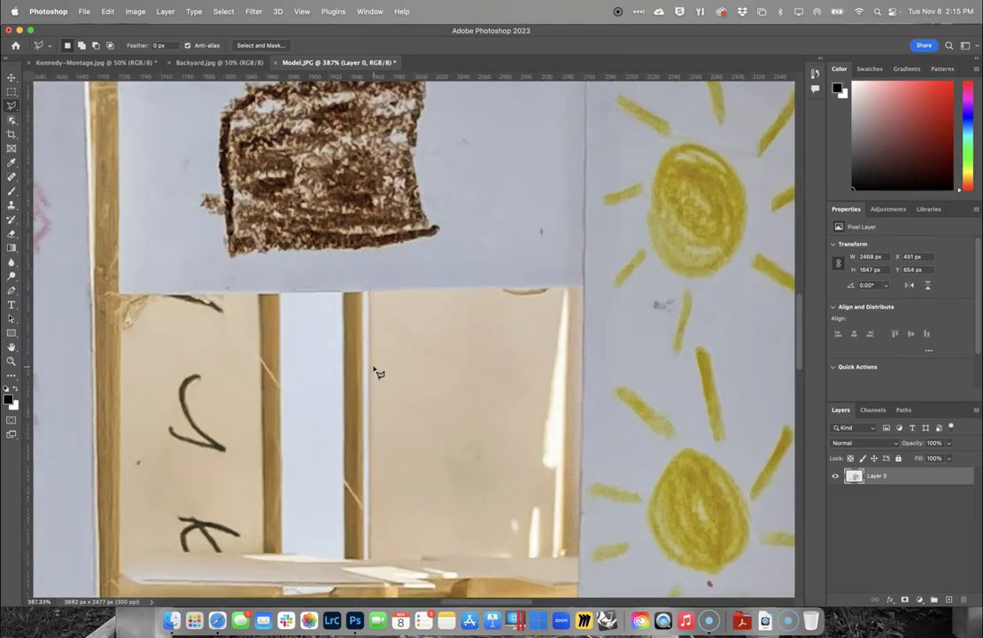
{"action": "mouse_move", "coordinate": [343, 292]}
{"action": "left_mouse_down"}
{"action": "mouse_move", "coordinate": [356, 462]}
{"action": "mouse_move", "coordinate": [349, 561]}
{"action": "mouse_move", "coordinate": [282, 555]}
{"action": "mouse_move", "coordinate": [292, 303]}
{"action": "left_mouse_up"}
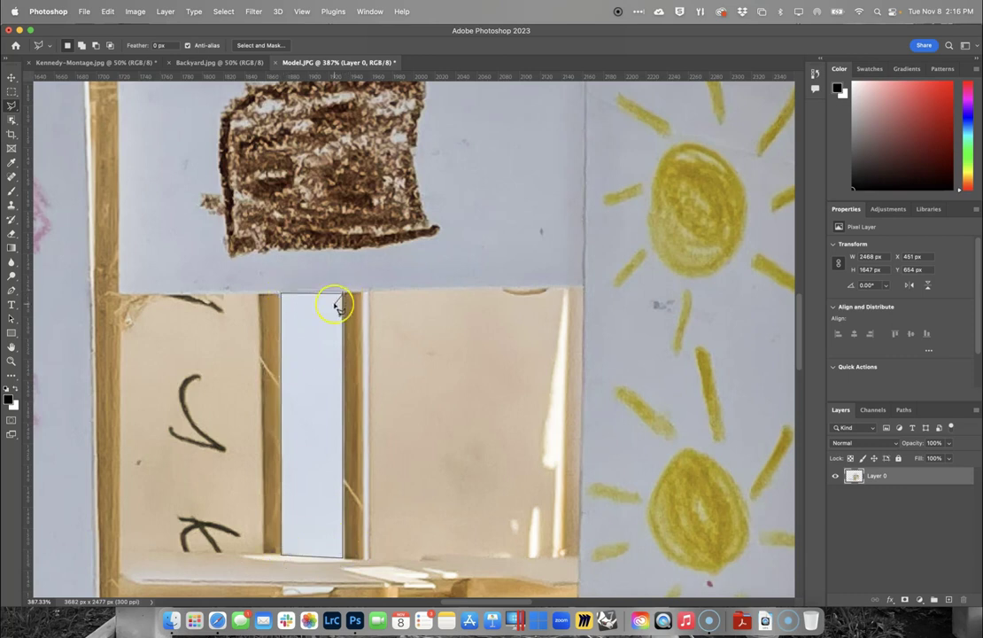
{"action": "left_click_drag", "start_coordinate": [337, 308], "coordinate": [348, 298]}
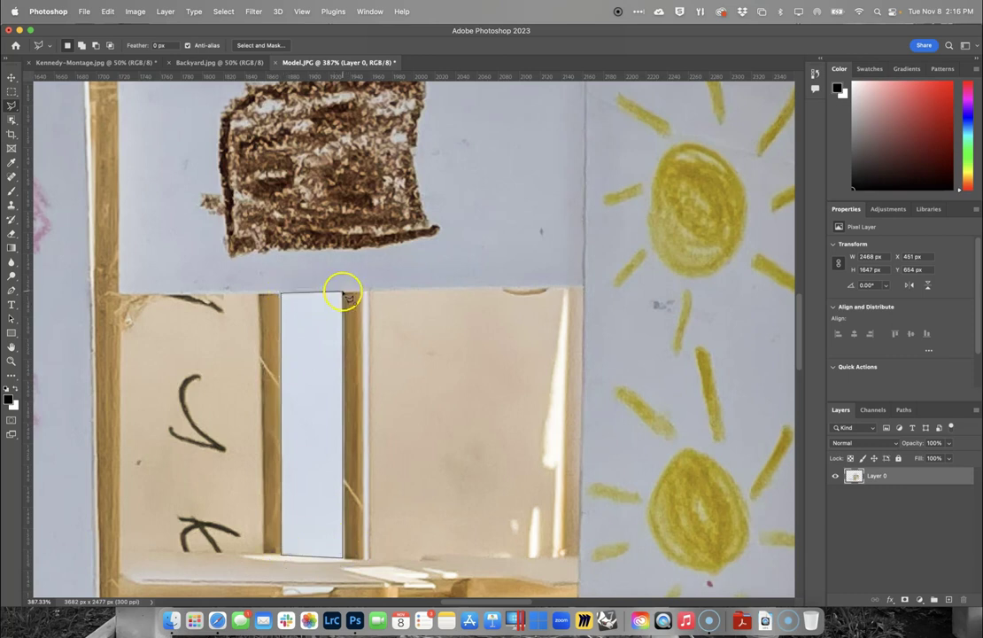
{"action": "key", "text": "Delete"}
Step: Outline the gap below the shelf, following the doll's hair and arm, with the Polygonal Lasso and delete it
{"action": "mouse_move", "coordinate": [348, 297]}
{"action": "left_mouse_down"}
{"action": "mouse_move", "coordinate": [378, 309]}
{"action": "mouse_move", "coordinate": [362, 306]}
{"action": "mouse_move", "coordinate": [363, 294]}
{"action": "mouse_move", "coordinate": [355, 330]}
{"action": "left_mouse_up"}
{"action": "scroll", "coordinate": [356, 329], "scroll_direction": "down", "scroll_amount": 5}
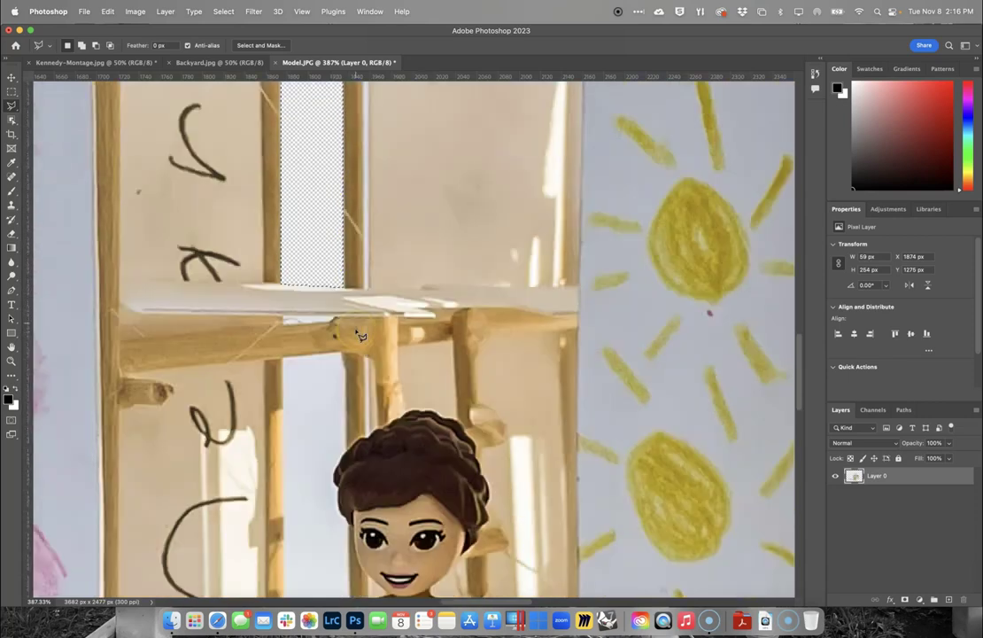
{"action": "scroll", "coordinate": [361, 335], "scroll_direction": "down", "scroll_amount": 5}
{"action": "mouse_move", "coordinate": [352, 206]}
{"action": "left_mouse_down"}
{"action": "mouse_move", "coordinate": [342, 178]}
{"action": "mouse_move", "coordinate": [346, 278]}
{"action": "left_mouse_up"}
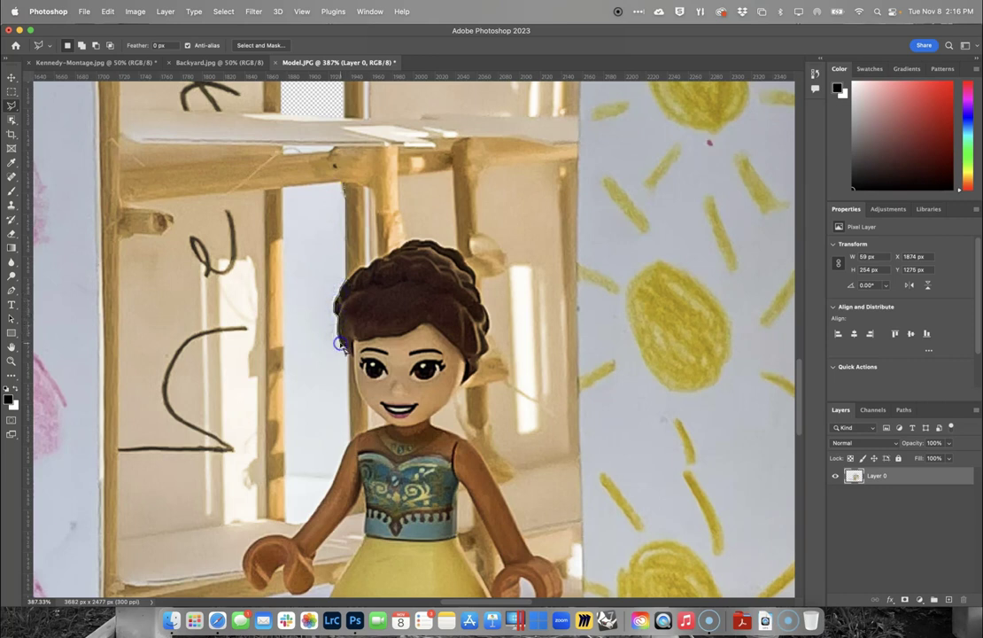
{"action": "mouse_move", "coordinate": [346, 357]}
{"action": "left_mouse_down"}
{"action": "mouse_move", "coordinate": [352, 441]}
{"action": "mouse_move", "coordinate": [339, 467]}
{"action": "left_mouse_up"}
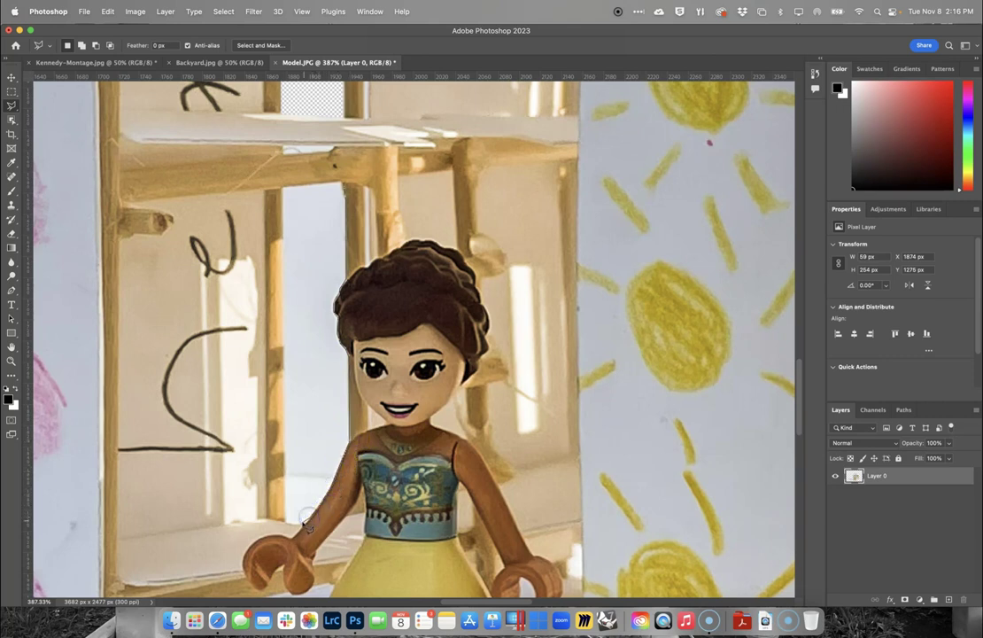
{"action": "mouse_move", "coordinate": [285, 523]}
{"action": "left_mouse_down"}
{"action": "mouse_move", "coordinate": [296, 206]}
{"action": "mouse_move", "coordinate": [284, 187]}
{"action": "mouse_move", "coordinate": [345, 186]}
{"action": "left_mouse_up"}
{"action": "key", "text": "BackSpace"}
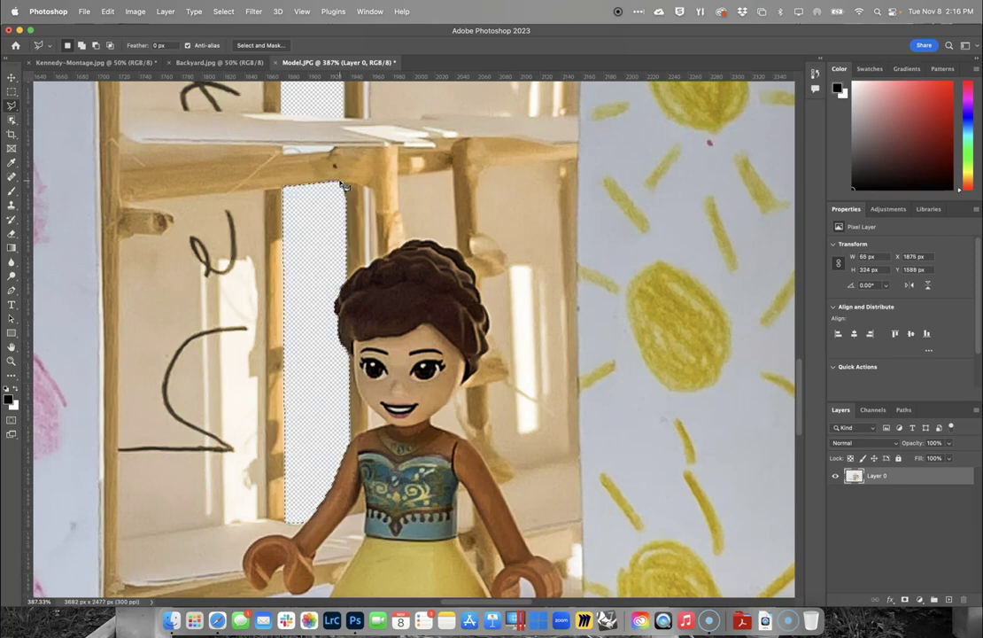
Step: Examine the playhouse's right side wall for remaining background gaps between the wooden posts
{"action": "scroll", "coordinate": [397, 220], "scroll_direction": "down", "scroll_amount": 5}
{"action": "scroll", "coordinate": [397, 220], "scroll_direction": "right", "scroll_amount": 5}
{"action": "scroll", "coordinate": [403, 231], "scroll_direction": "right", "scroll_amount": 5}
{"action": "scroll", "coordinate": [403, 230], "scroll_direction": "up", "scroll_amount": 4}
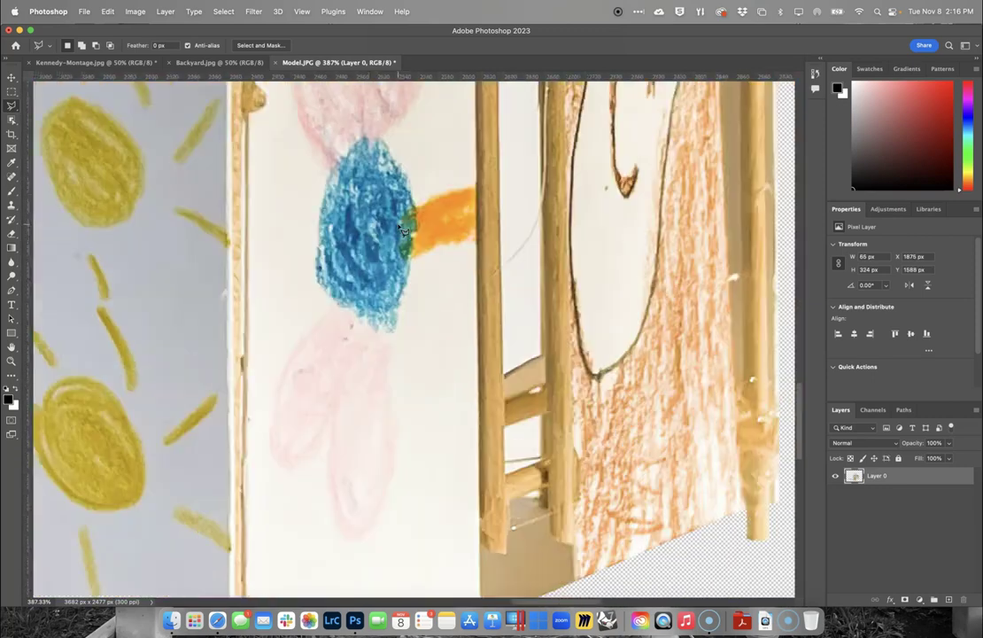
{"action": "scroll", "coordinate": [403, 230], "scroll_direction": "down", "scroll_amount": 3}
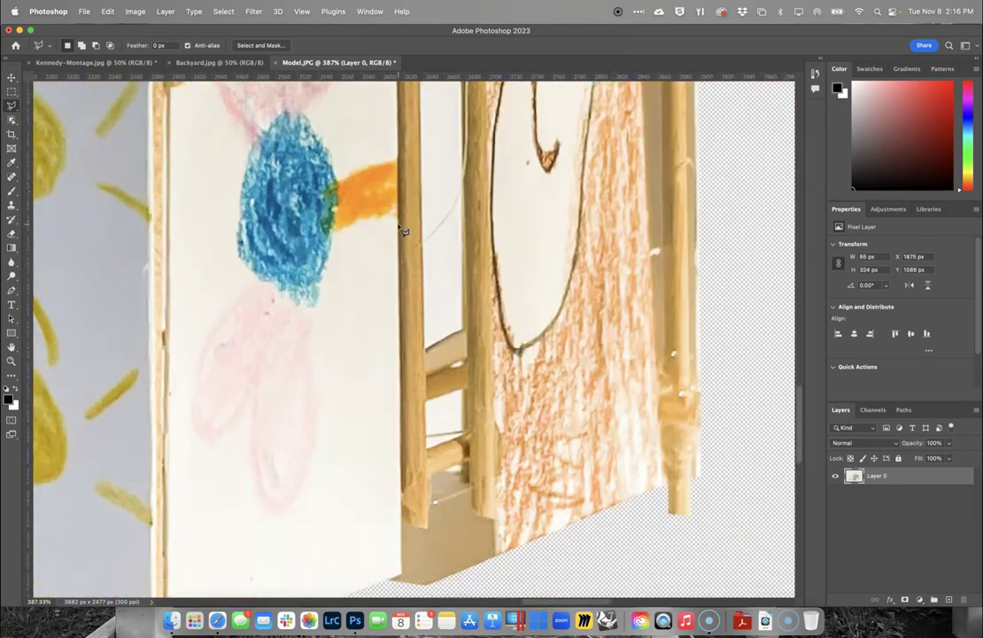
{"action": "scroll", "coordinate": [403, 231], "scroll_direction": "up", "scroll_amount": 8}
{"action": "scroll", "coordinate": [403, 230], "scroll_direction": "left", "scroll_amount": 1}
{"action": "scroll", "coordinate": [404, 232], "scroll_direction": "up", "scroll_amount": 5}
{"action": "scroll", "coordinate": [403, 232], "scroll_direction": "left", "scroll_amount": 2}
{"action": "scroll", "coordinate": [403, 232], "scroll_direction": "down", "scroll_amount": 8}
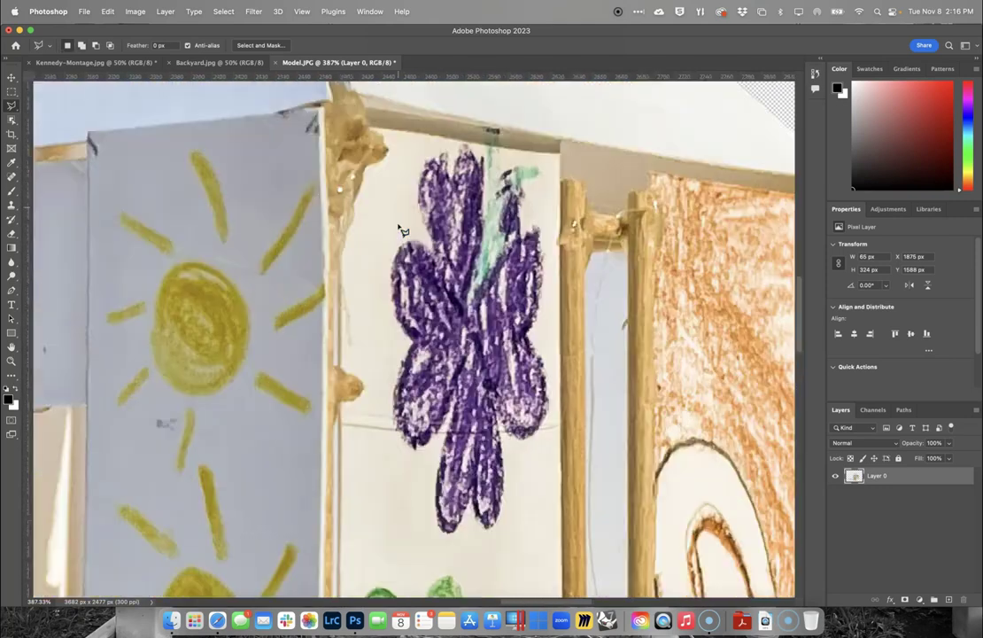
{"action": "scroll", "coordinate": [403, 230], "scroll_direction": "down", "scroll_amount": 10}
{"action": "scroll", "coordinate": [403, 230], "scroll_direction": "right", "scroll_amount": 2}
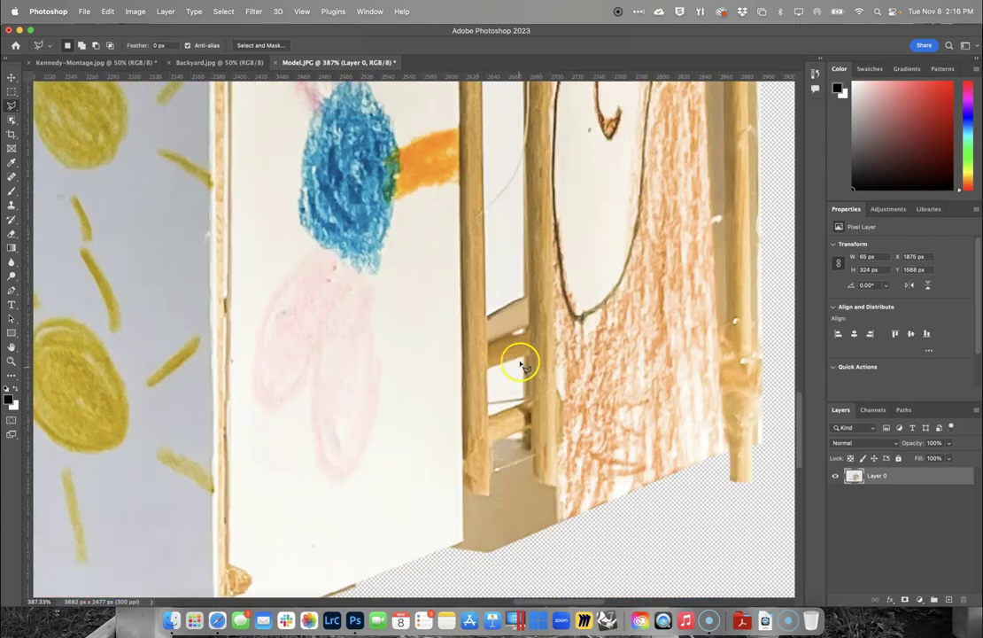
Step: Outline the upper gap between the side wall's posts, from the top crossbar to the shelf, and delete it
{"action": "scroll", "coordinate": [518, 344], "scroll_direction": "up", "scroll_amount": 3}
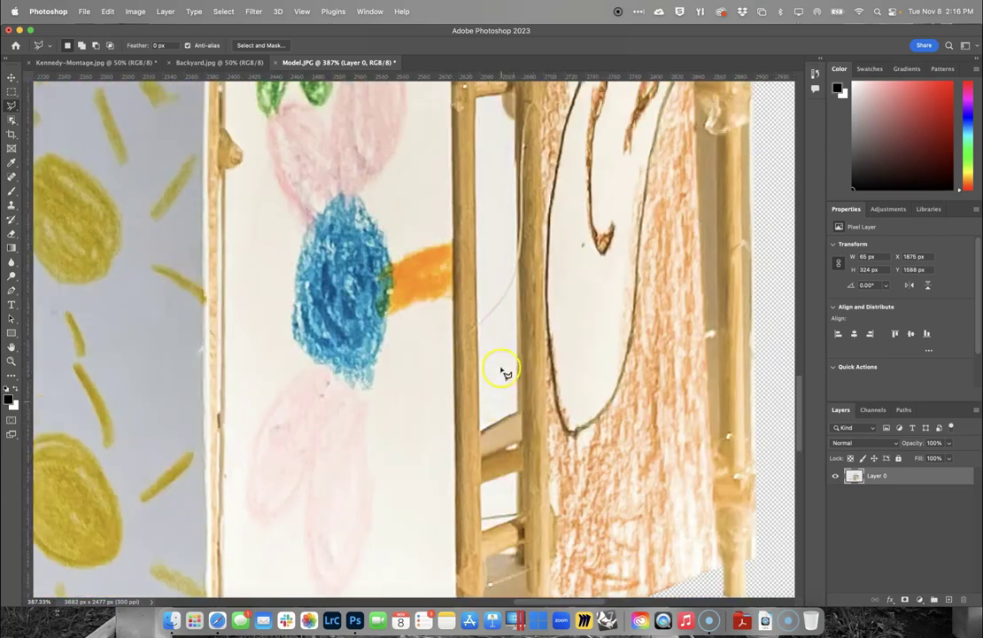
{"action": "scroll", "coordinate": [501, 284], "scroll_direction": "up", "scroll_amount": 10}
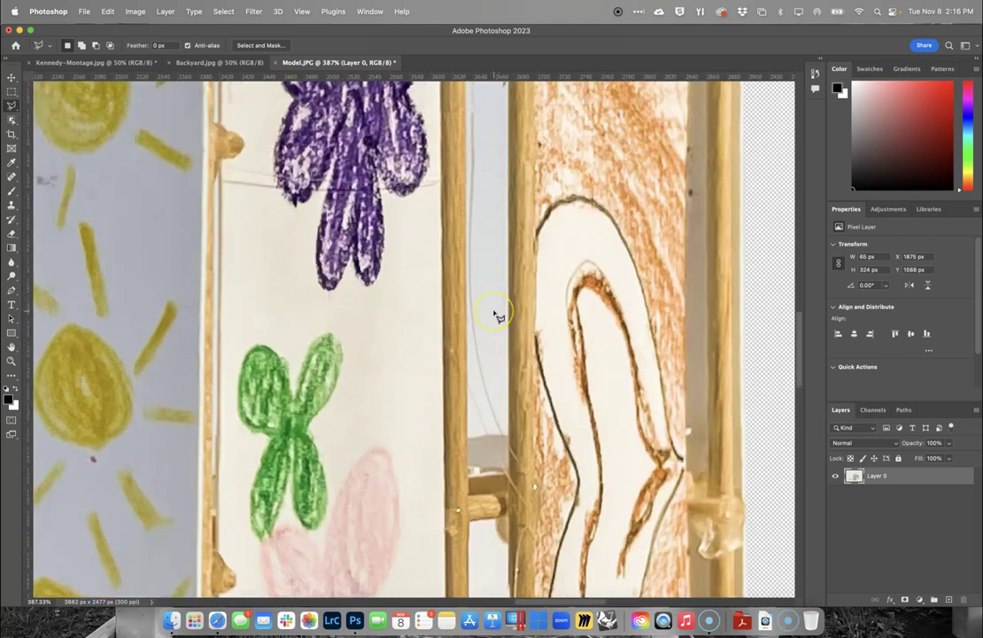
{"action": "scroll", "coordinate": [499, 315], "scroll_direction": "up", "scroll_amount": 5}
{"action": "scroll", "coordinate": [498, 317], "scroll_direction": "up", "scroll_amount": 10}
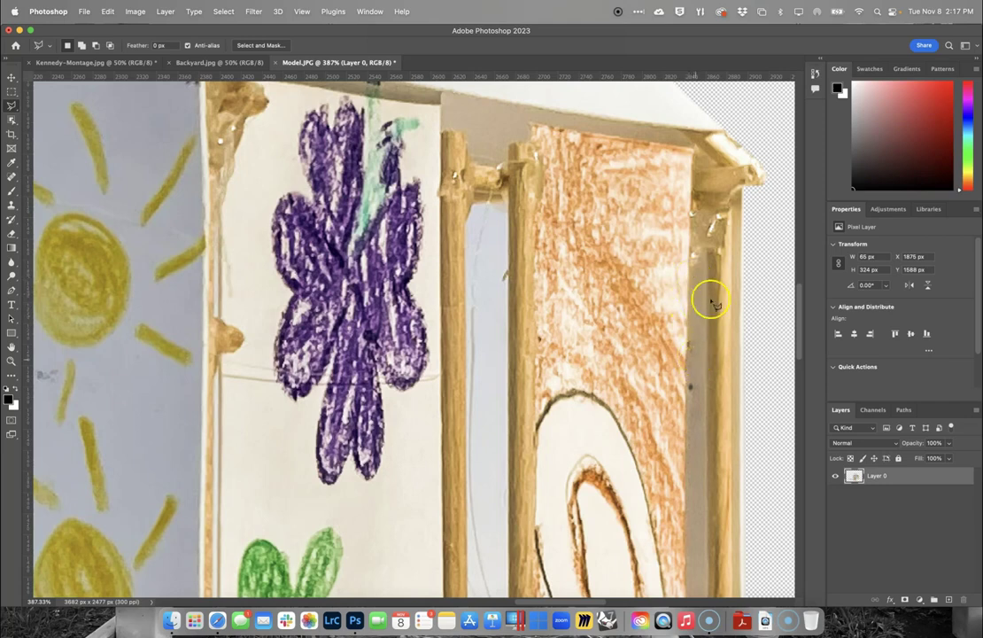
{"action": "left_click", "coordinate": [506, 205]}
{"action": "left_click", "coordinate": [472, 206]}
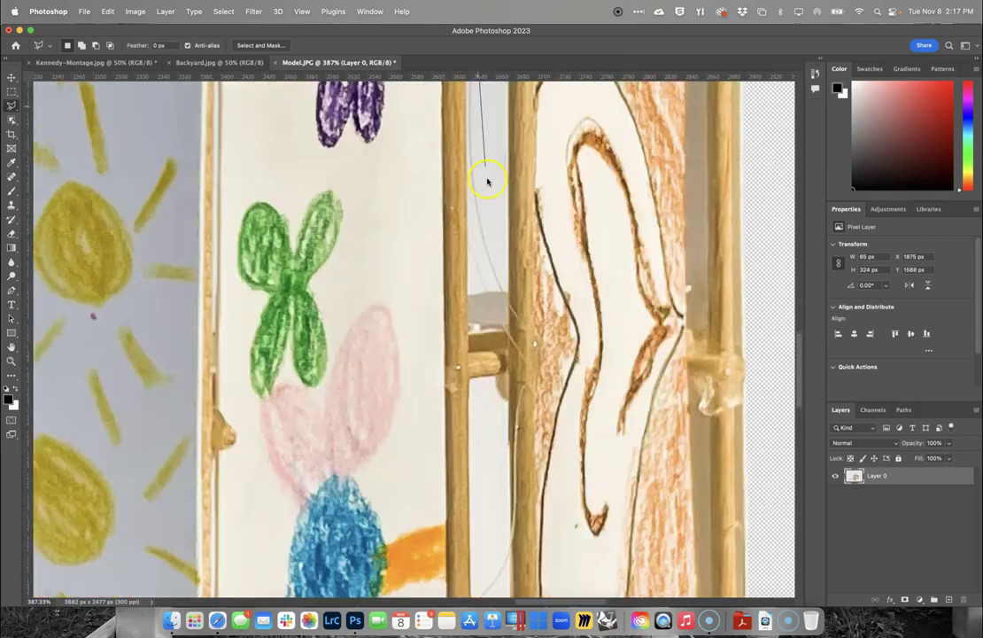
{"action": "left_click", "coordinate": [490, 227]}
{"action": "double_click", "coordinate": [467, 297]}
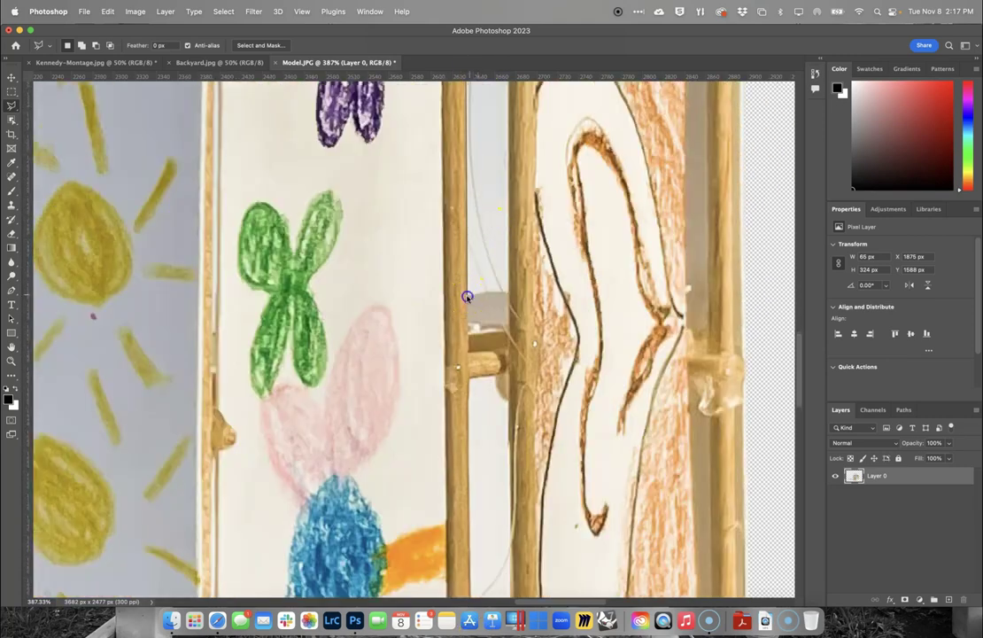
{"action": "mouse_move", "coordinate": [509, 295]}
{"action": "left_mouse_down"}
{"action": "mouse_move", "coordinate": [485, 92]}
{"action": "mouse_move", "coordinate": [510, 61]}
{"action": "mouse_move", "coordinate": [520, 169]}
{"action": "mouse_move", "coordinate": [509, 161]}
{"action": "left_mouse_up"}
{"action": "left_click", "coordinate": [510, 161]}
{"action": "key", "text": "Delete"}
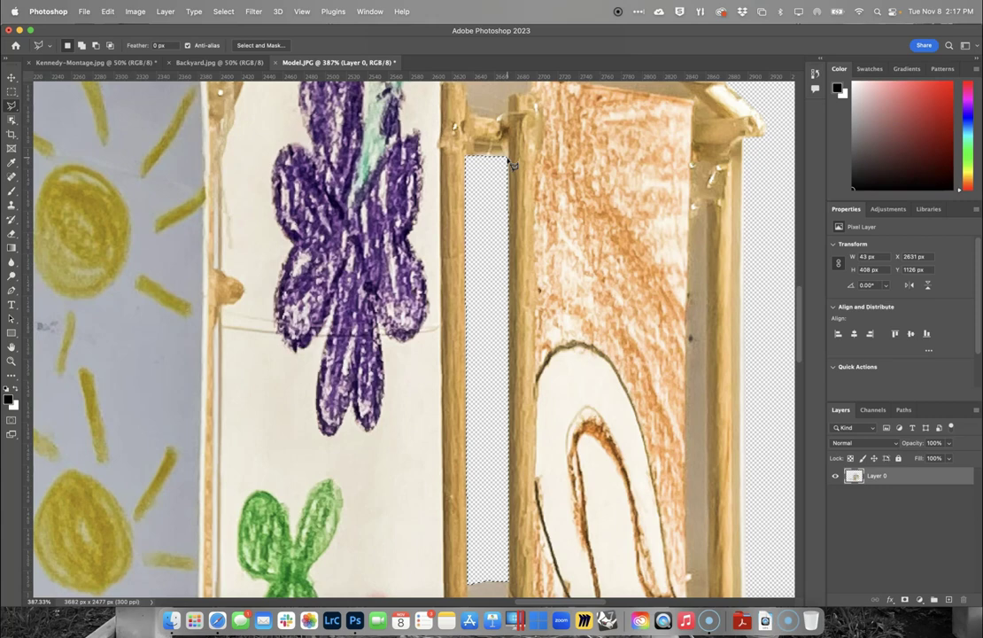
Step: Outline the gap below the shelf between the side wall's posts with the Polygonal Lasso and delete it
{"action": "scroll", "coordinate": [512, 165], "scroll_direction": "down", "scroll_amount": 10}
{"action": "left_click", "coordinate": [480, 91]}
{"action": "left_click", "coordinate": [485, 427]}
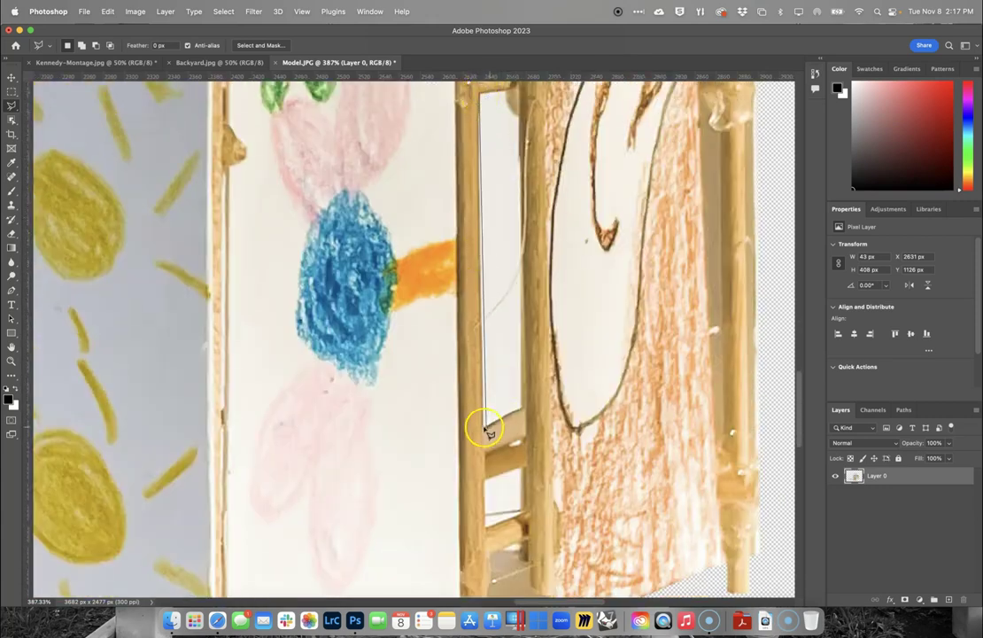
{"action": "left_click", "coordinate": [523, 412]}
{"action": "left_click", "coordinate": [518, 87]}
{"action": "left_click", "coordinate": [480, 93]}
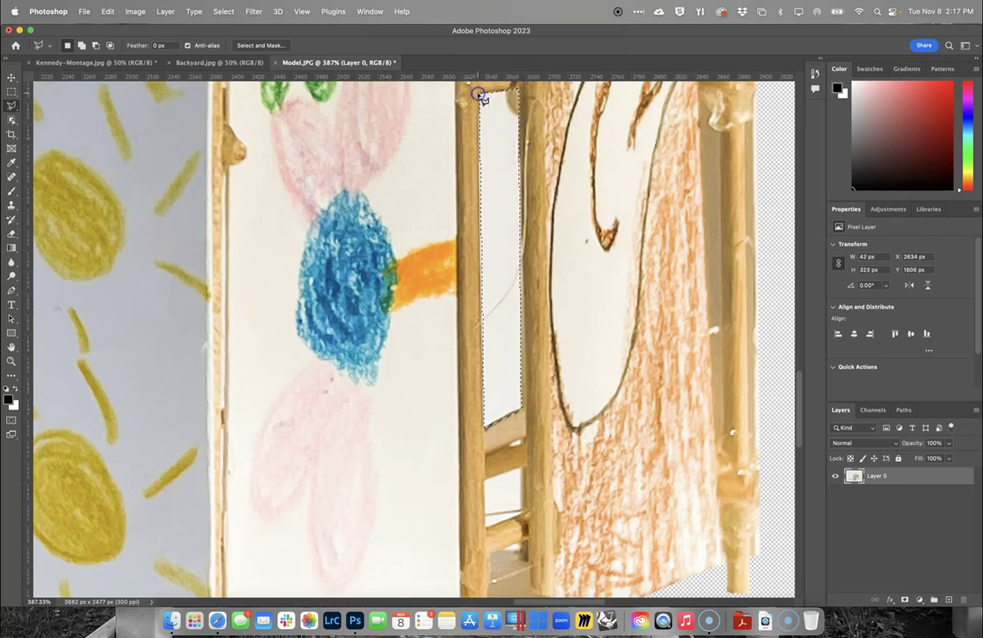
{"action": "key", "text": "Delete"}
Step: Remove the background sliver below the side wall's lowest crossbar and try to outline the small gap just above that crossbar
{"action": "scroll", "coordinate": [493, 197], "scroll_direction": "down", "scroll_amount": 8}
{"action": "left_click", "coordinate": [517, 245]}
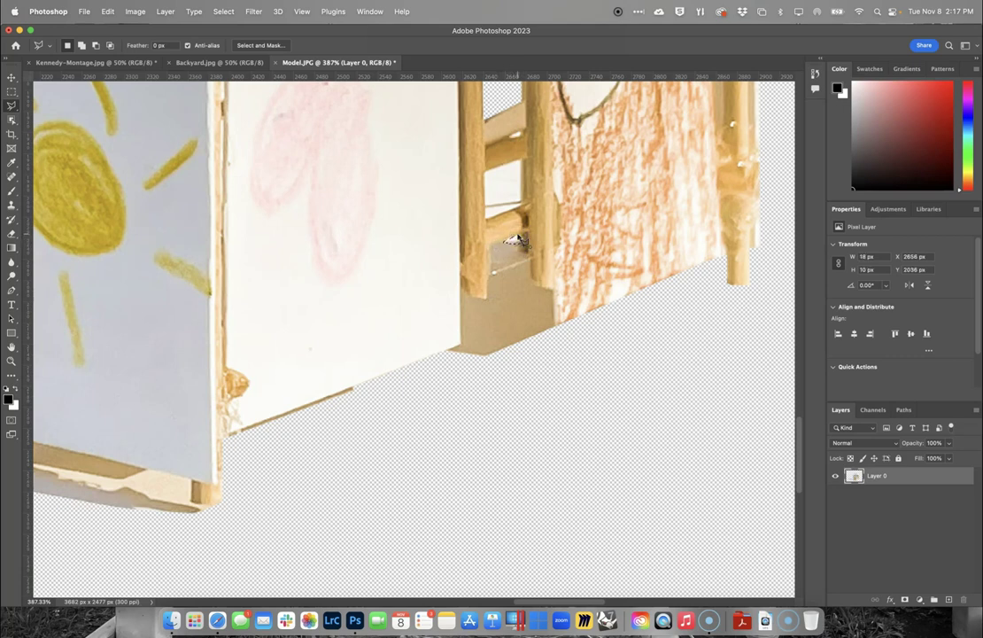
{"action": "left_click", "coordinate": [523, 205]}
{"action": "left_click", "coordinate": [485, 211]}
{"action": "left_click", "coordinate": [523, 162]}
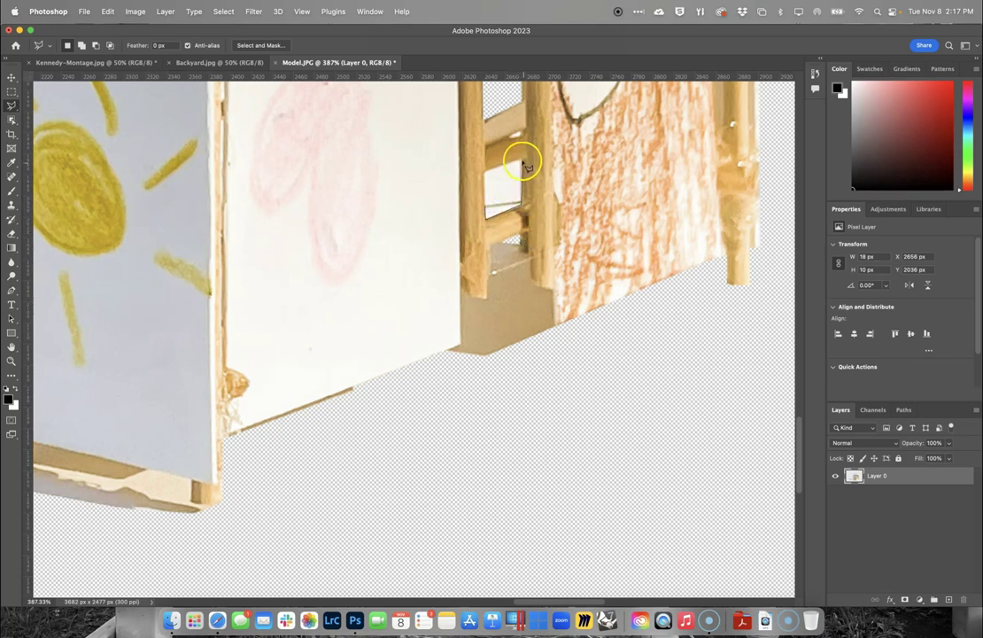
{"action": "left_click", "coordinate": [493, 170]}
{"action": "left_click", "coordinate": [519, 155]}
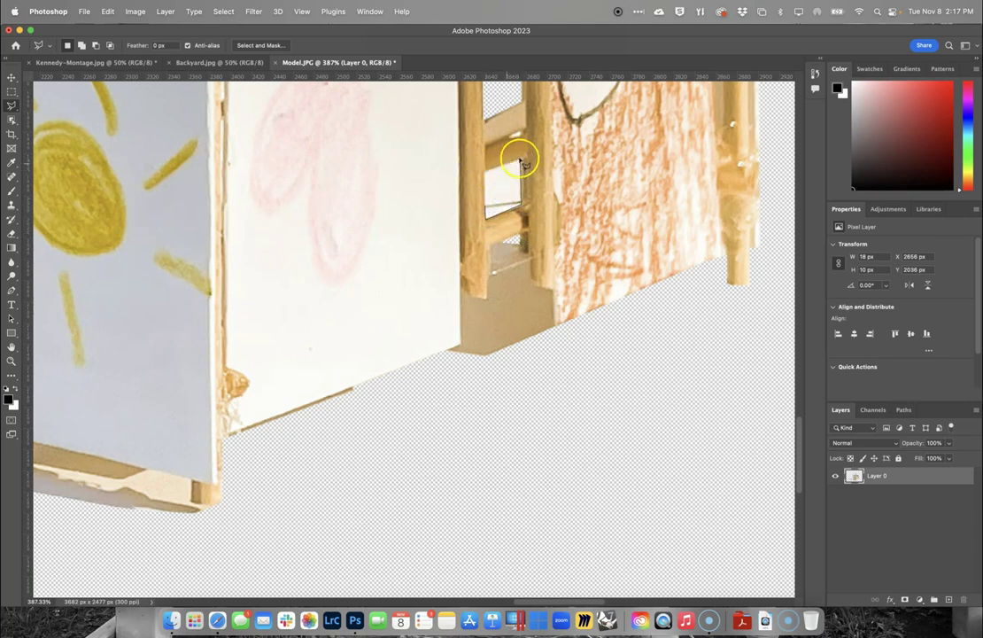
{"action": "left_click", "coordinate": [486, 173]}
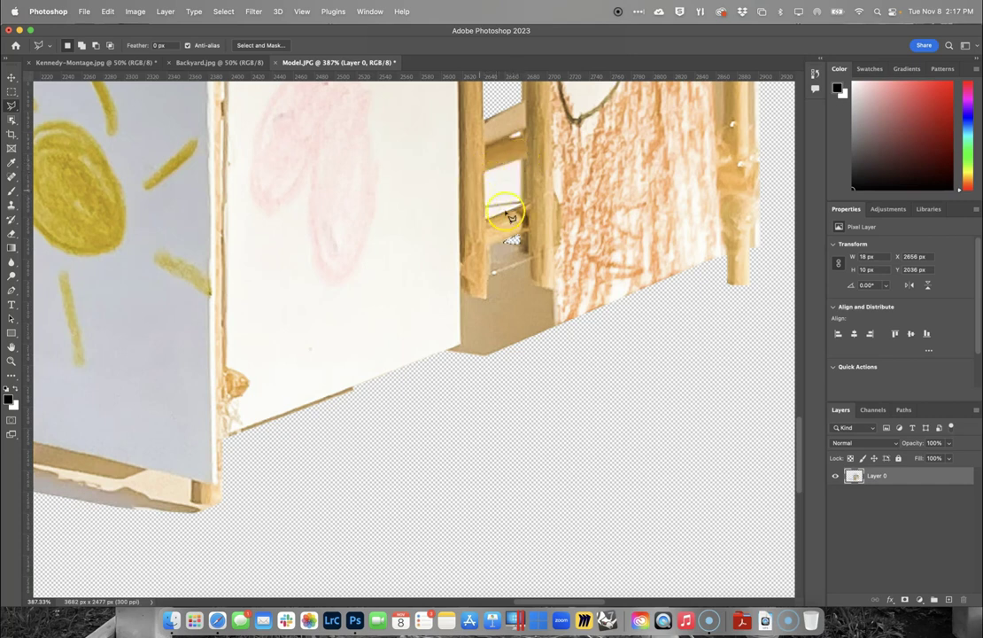
{"action": "left_click", "coordinate": [513, 200]}
Step: Examine the whole playhouse cutout, from the side wall's base to the roof and shadow, for leftover background
{"action": "scroll", "coordinate": [513, 202], "scroll_direction": "down", "scroll_amount": 2}
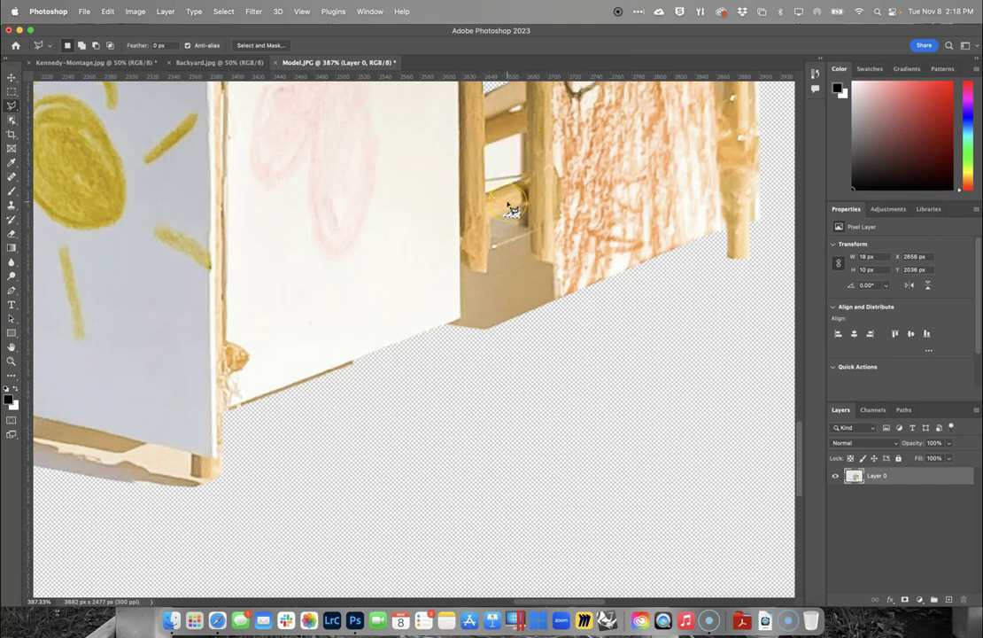
{"action": "scroll", "coordinate": [513, 205], "scroll_direction": "down", "scroll_amount": 4}
{"action": "scroll", "coordinate": [512, 208], "scroll_direction": "down", "scroll_amount": 1}
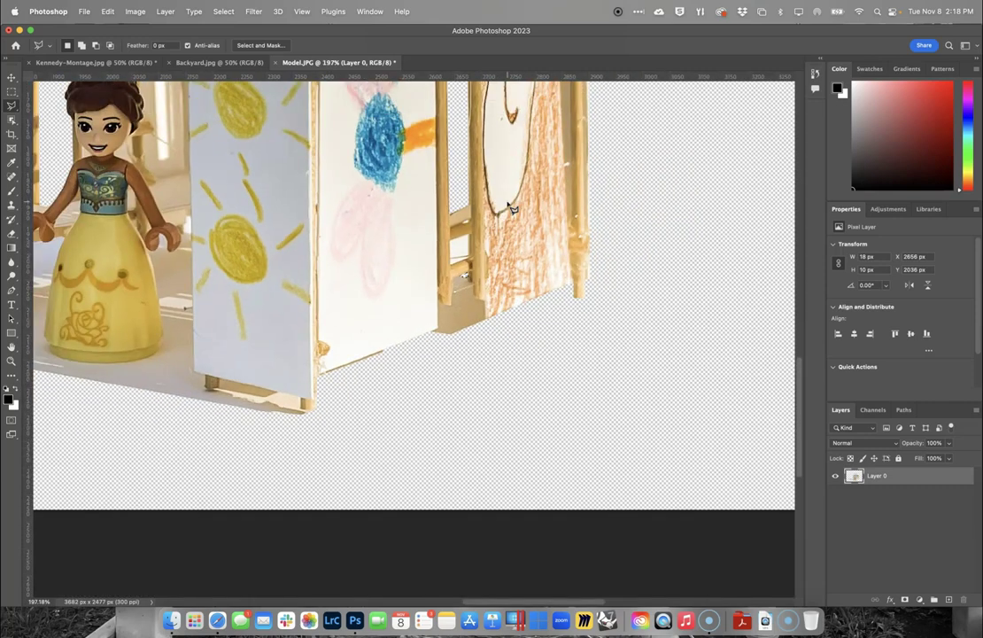
{"action": "scroll", "coordinate": [512, 208], "scroll_direction": "down", "scroll_amount": 1}
{"action": "scroll", "coordinate": [512, 208], "scroll_direction": "down", "scroll_amount": 1}
{"action": "scroll", "coordinate": [512, 208], "scroll_direction": "up", "scroll_amount": 2}
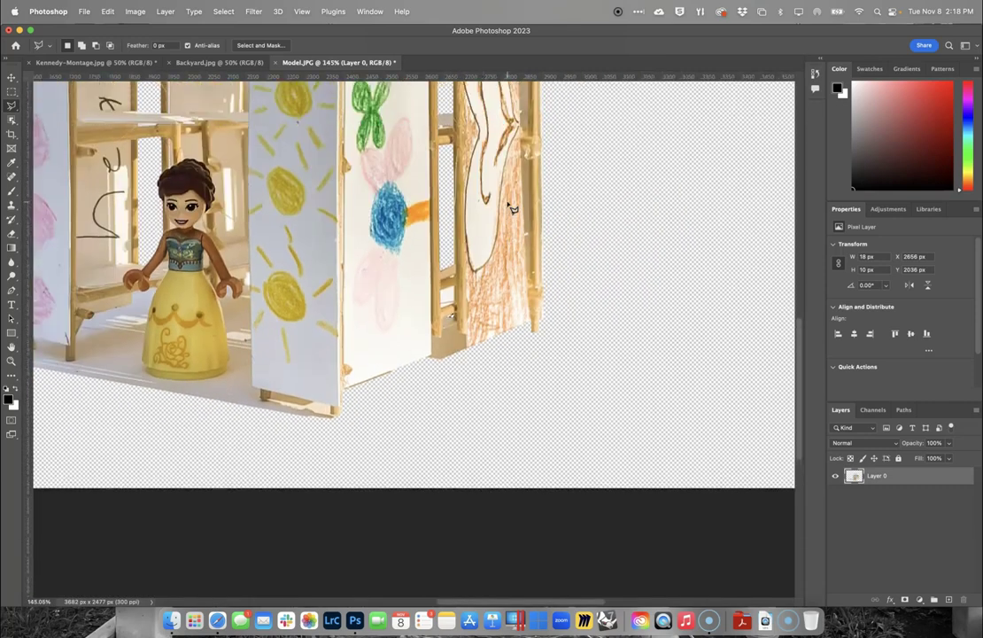
{"action": "scroll", "coordinate": [512, 209], "scroll_direction": "down", "scroll_amount": 1}
{"action": "scroll", "coordinate": [512, 208], "scroll_direction": "left", "scroll_amount": 1}
{"action": "scroll", "coordinate": [512, 208], "scroll_direction": "up", "scroll_amount": 10}
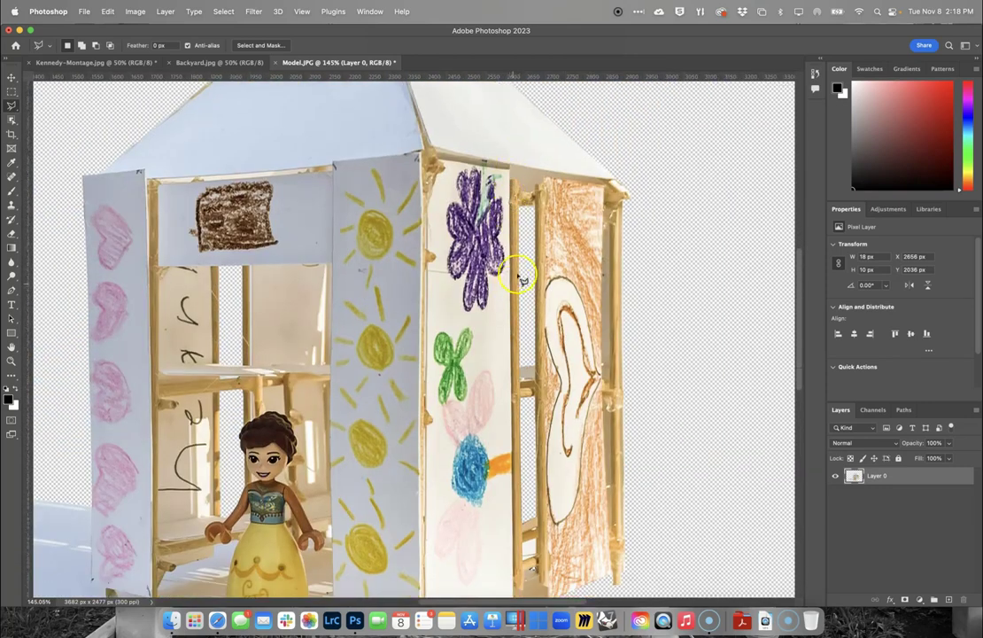
{"action": "scroll", "coordinate": [391, 407], "scroll_direction": "down", "scroll_amount": 3}
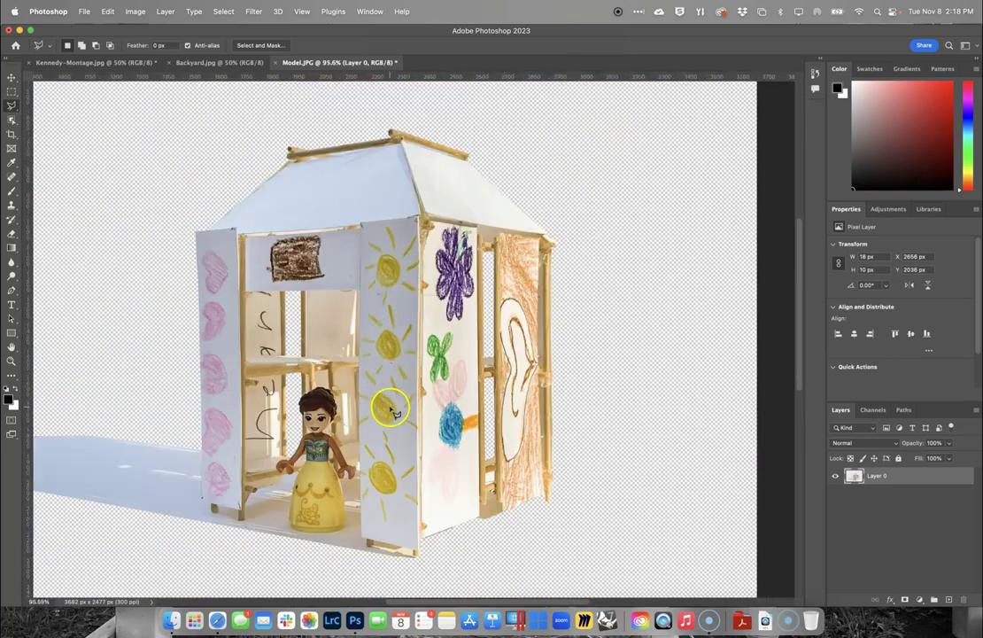
{"action": "scroll", "coordinate": [392, 407], "scroll_direction": "down", "scroll_amount": 2}
Step: Select the entire Model.JPG canvas, copy the playhouse cutout and paste it into Backyard.jpg
{"action": "left_click", "coordinate": [11, 91]}
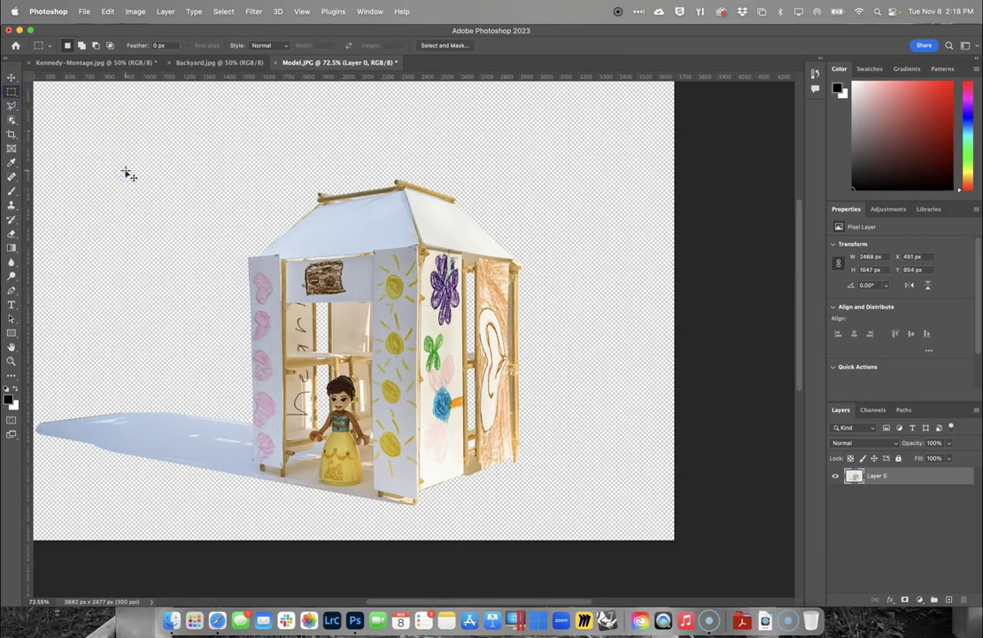
{"action": "left_click", "coordinate": [221, 11]}
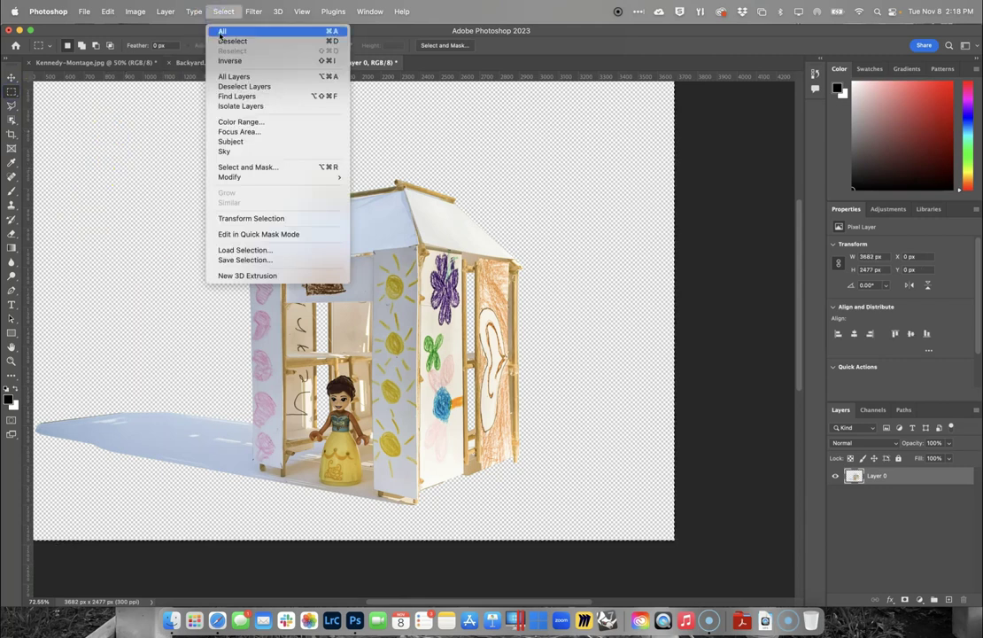
{"action": "left_click", "coordinate": [222, 11]}
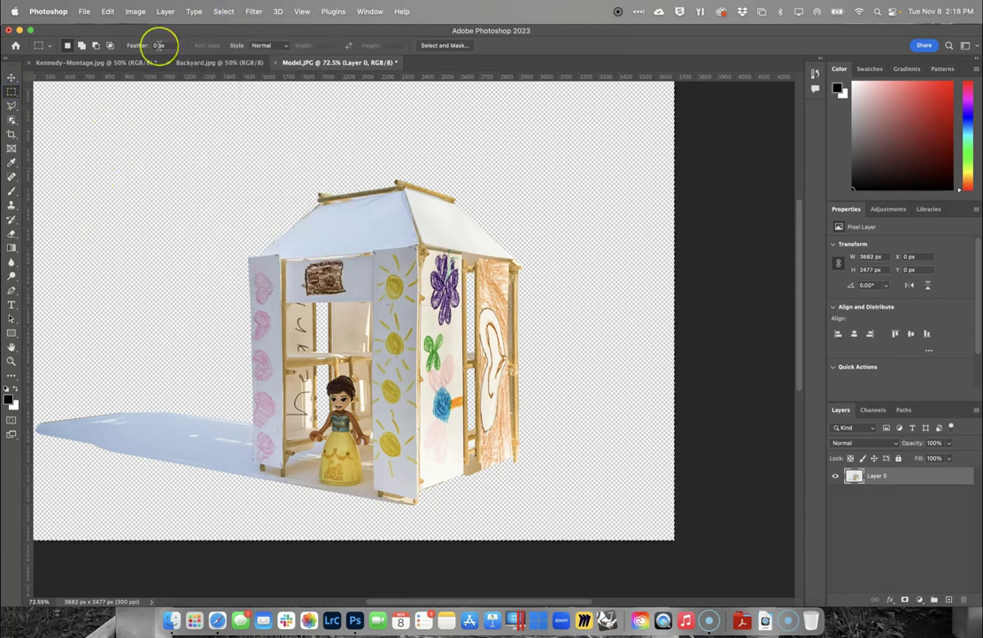
{"action": "left_click", "coordinate": [106, 11]}
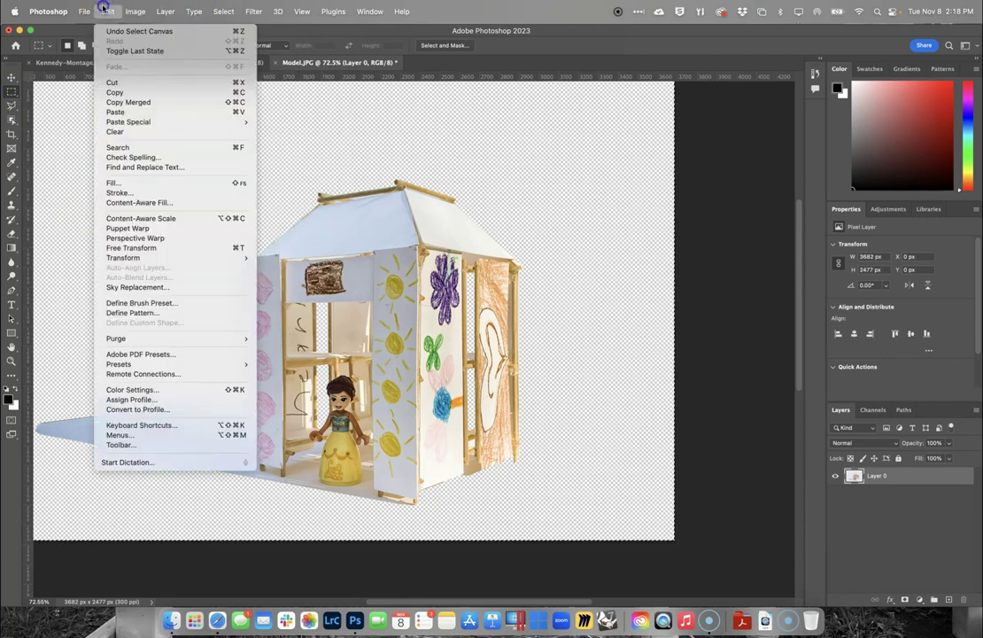
{"action": "left_click", "coordinate": [105, 9]}
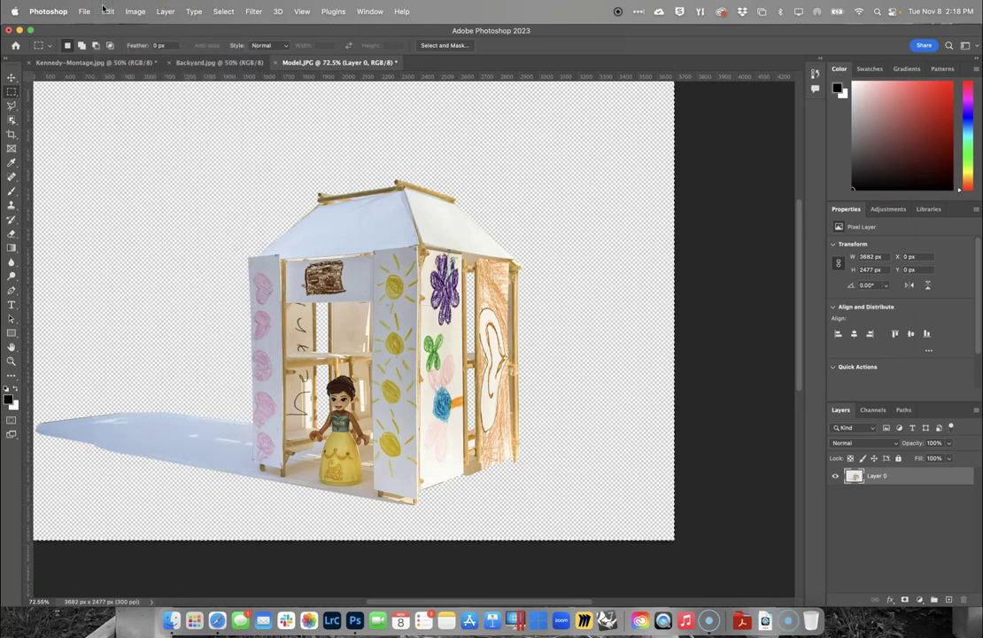
{"action": "left_click", "coordinate": [199, 63]}
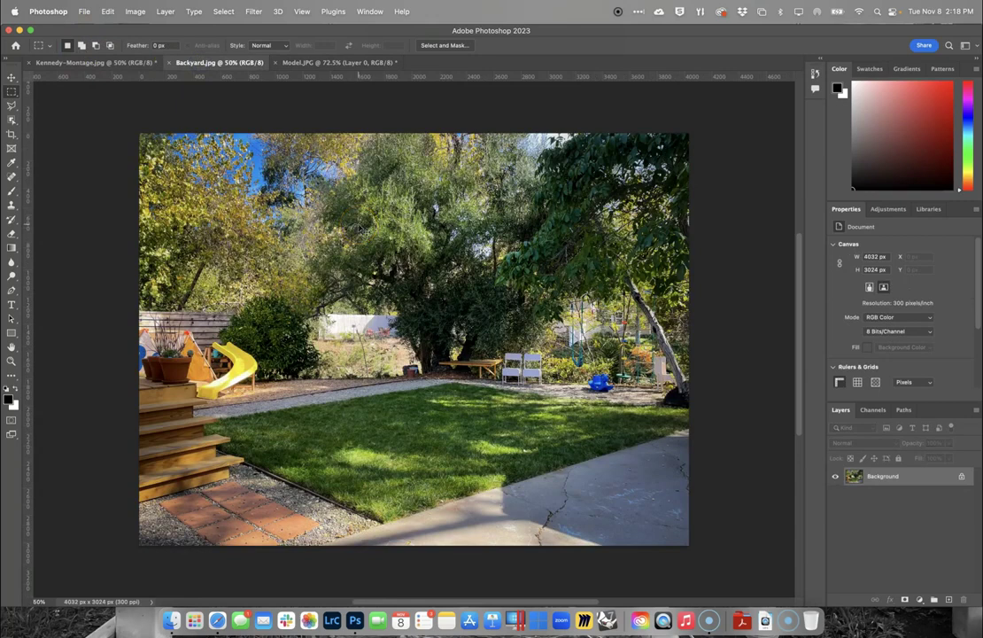
{"action": "key", "text": "super+v"}
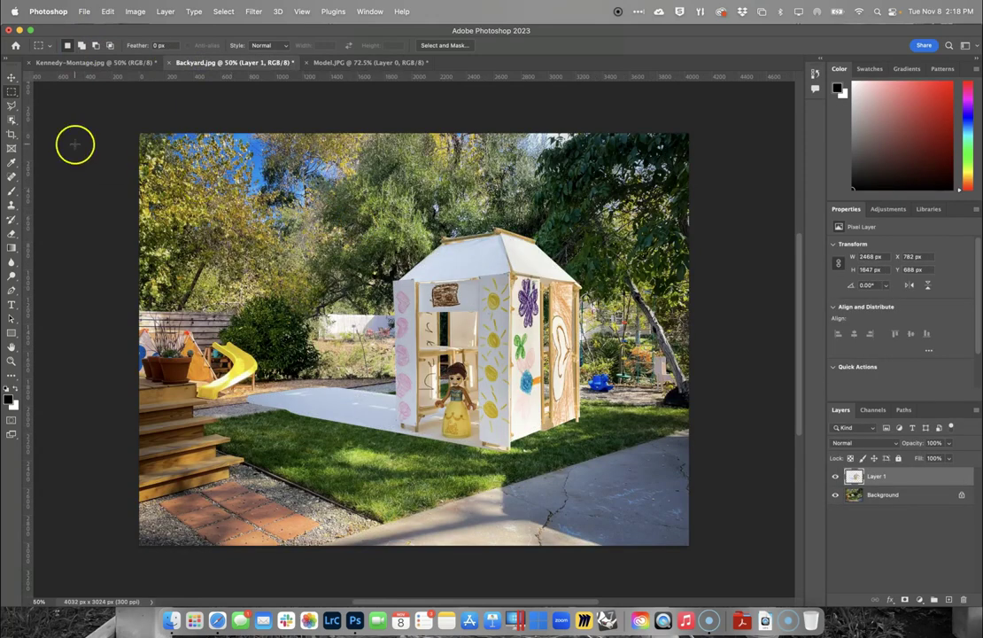
Step: Move the pasted playhouse left and slightly down on the lawn, to about X 243 px, Y 757 px
{"action": "left_click", "coordinate": [11, 77]}
{"action": "left_click_drag", "start_coordinate": [476, 296], "coordinate": [423, 309]}
{"action": "key", "text": "Left"}
{"action": "key", "text": "Left"}
{"action": "key", "text": "Left"}
{"action": "key", "text": "Left"}
{"action": "key", "text": "Left"}
{"action": "key", "text": "Left"}
{"action": "key", "text": "Left"}
{"action": "key", "text": "Left"}
{"action": "key", "text": "Left"}
{"action": "key", "text": "Left"}
{"action": "key", "text": "Left"}
{"action": "key", "text": "Left"}
{"action": "left_click_drag", "start_coordinate": [428, 309], "coordinate": [421, 303]}
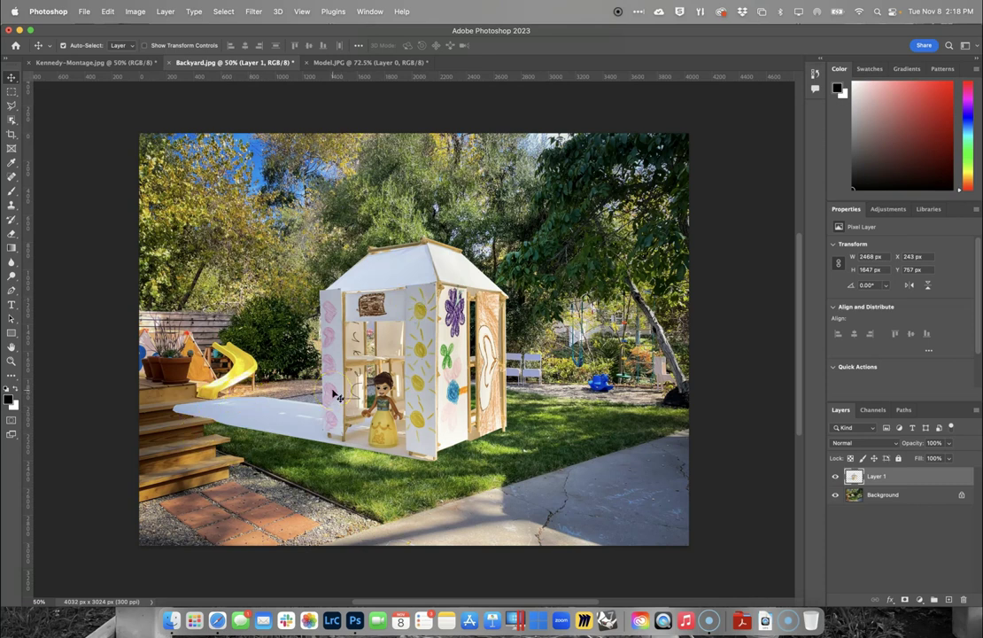
Step: Apply a Perspective transform to the playhouse with a vertical skew of about -6.8° and shift it slightly down and right
{"action": "key", "text": "cmd+t"}
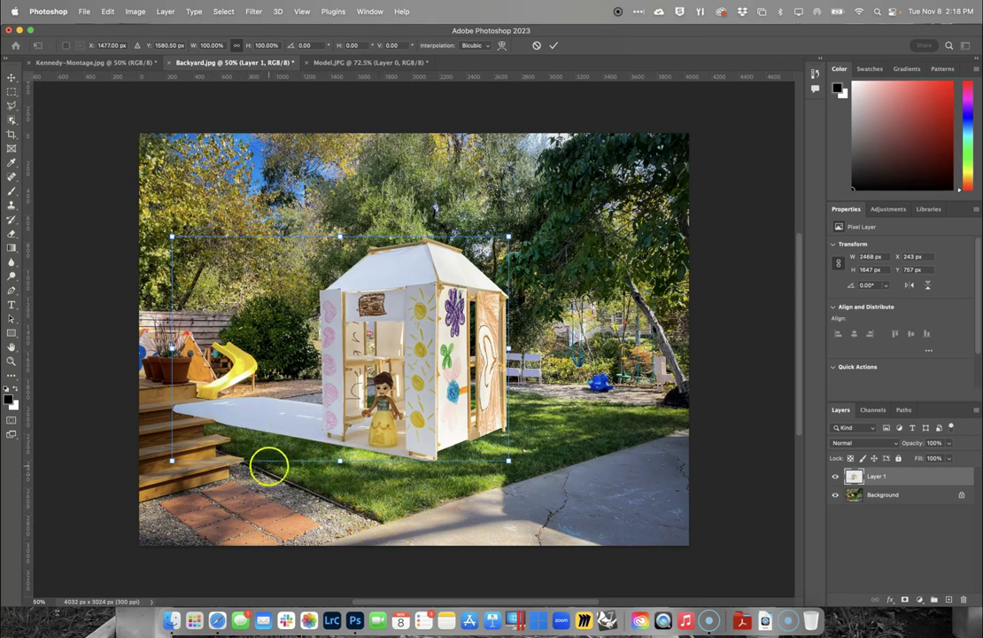
{"action": "right_click", "coordinate": [339, 364]}
{"action": "left_click", "coordinate": [361, 399]}
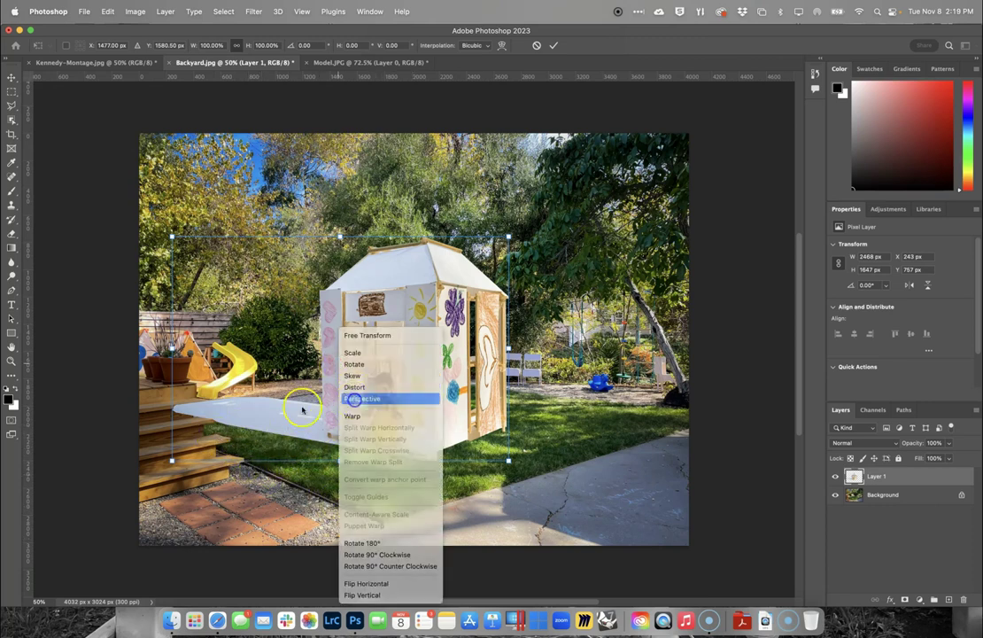
{"action": "left_click_drag", "start_coordinate": [173, 460], "coordinate": [173, 429]}
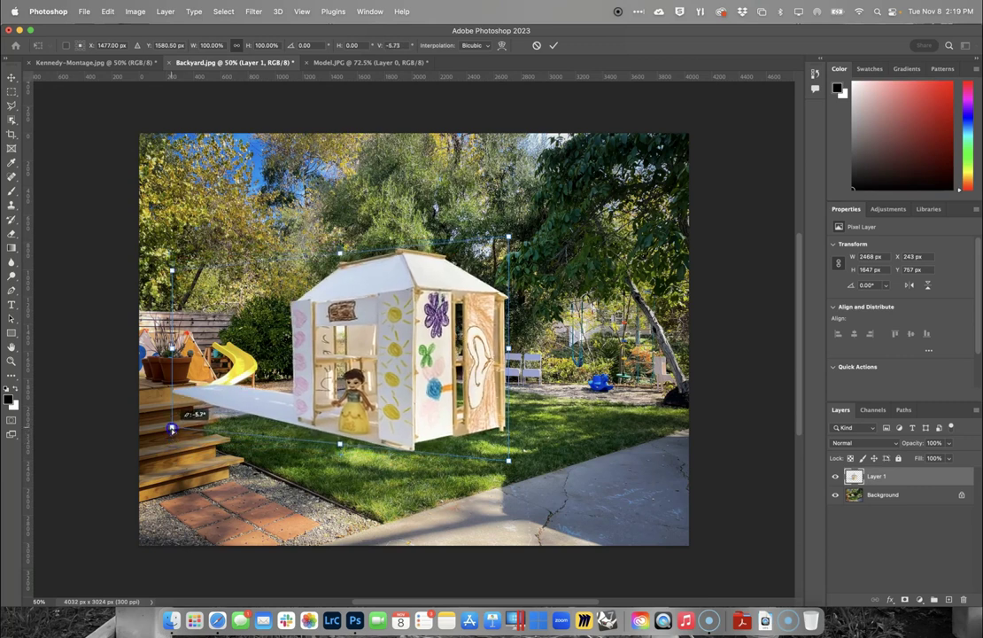
{"action": "left_click_drag", "start_coordinate": [173, 429], "coordinate": [173, 429]}
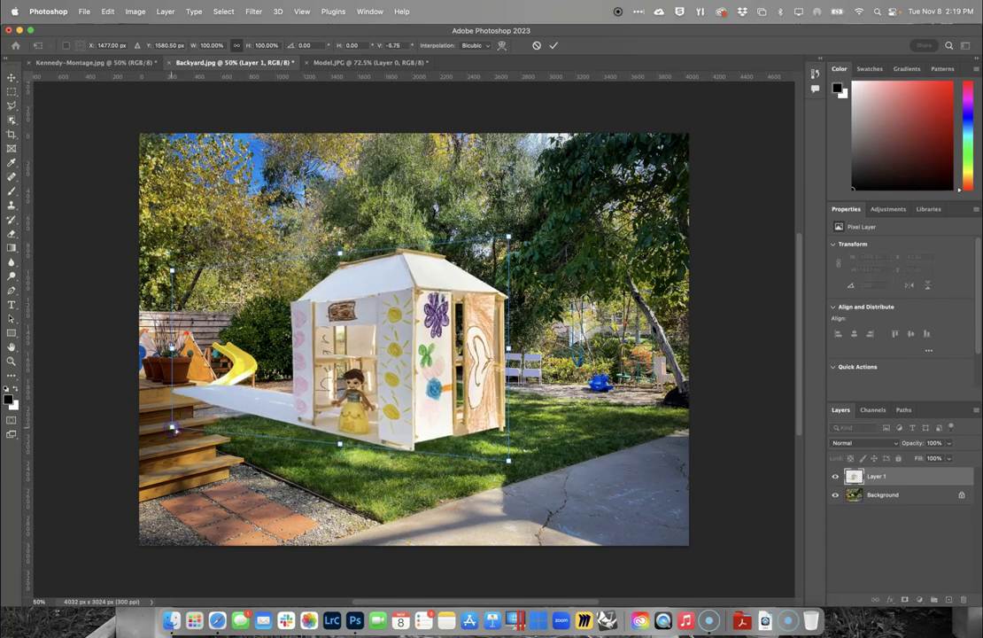
{"action": "mouse_move", "coordinate": [396, 375]}
{"action": "left_mouse_down"}
{"action": "mouse_move", "coordinate": [366, 415]}
{"action": "mouse_move", "coordinate": [402, 388]}
{"action": "left_mouse_up"}
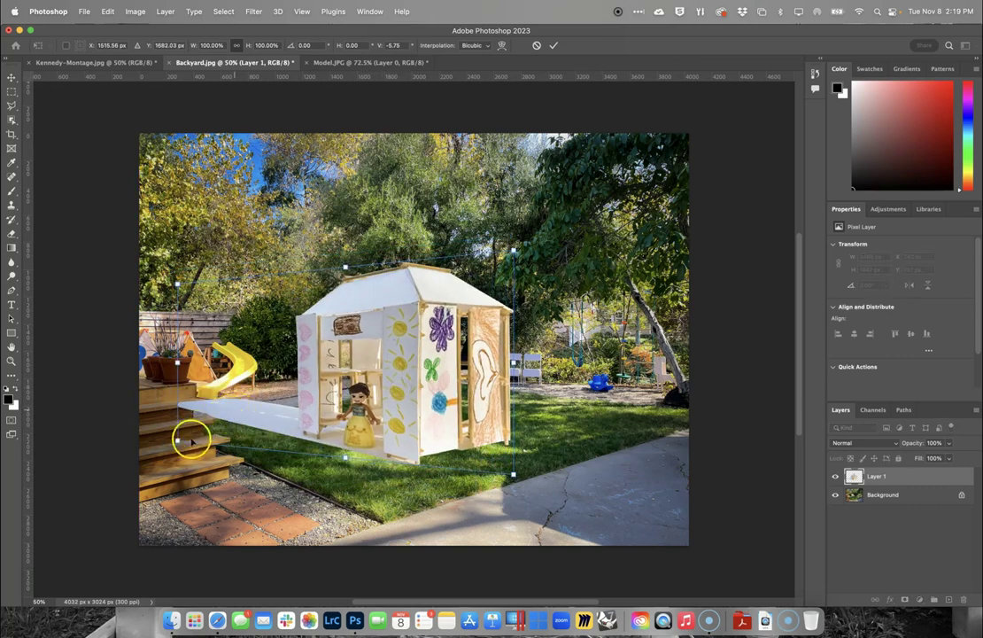
{"action": "left_click_drag", "start_coordinate": [177, 440], "coordinate": [177, 435]}
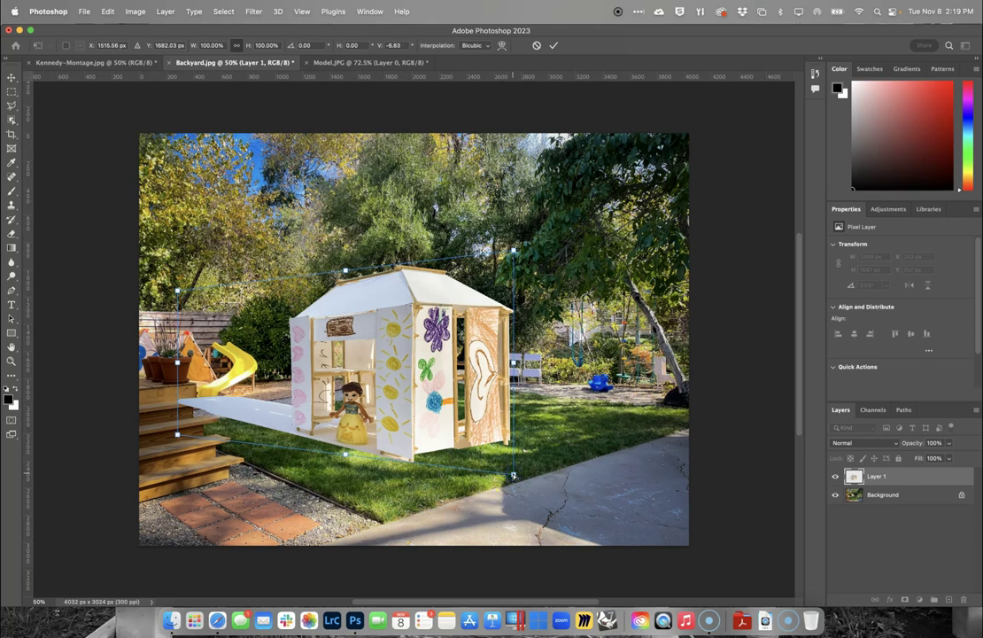
{"action": "key", "text": "Return"}
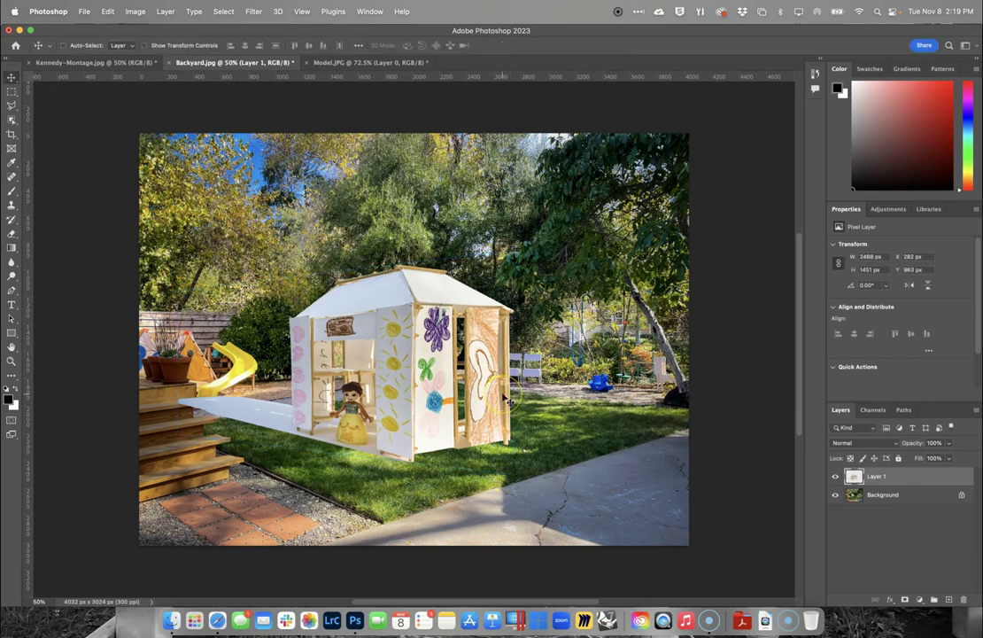
Step: Try a second Perspective transform on the playhouse, raising its lower-right corner for a vertical skew of about 1°
{"action": "key", "text": "super+t"}
{"action": "right_click", "coordinate": [473, 328]}
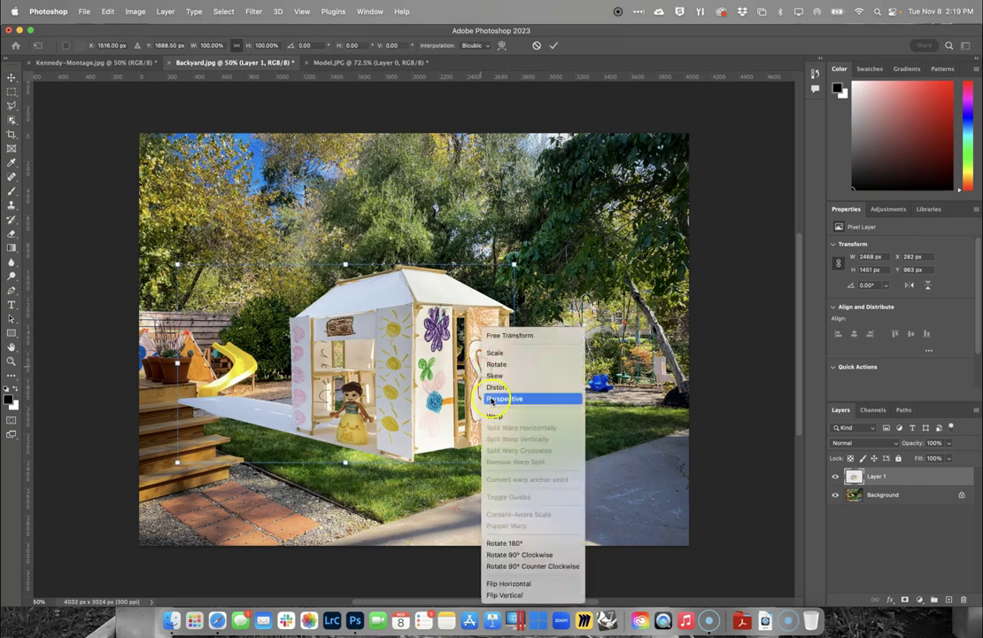
{"action": "left_click", "coordinate": [523, 398]}
{"action": "left_click_drag", "start_coordinate": [515, 462], "coordinate": [514, 458]}
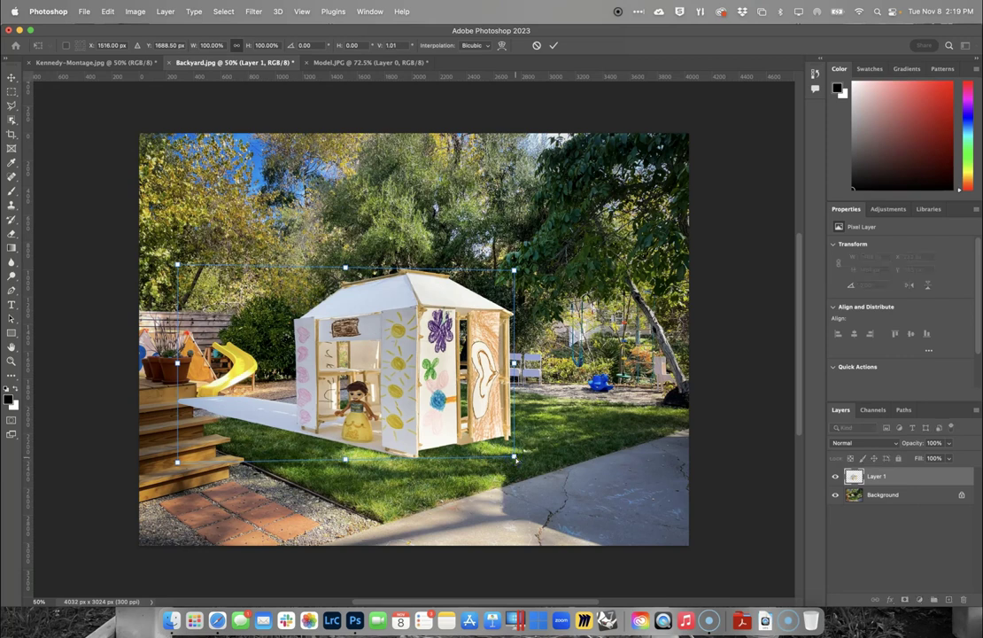
Step: Distort the playhouse by raising only its lower-right corner, with a vertical skew of about -1.3°, and apply the transform
{"action": "right_click", "coordinate": [299, 351]}
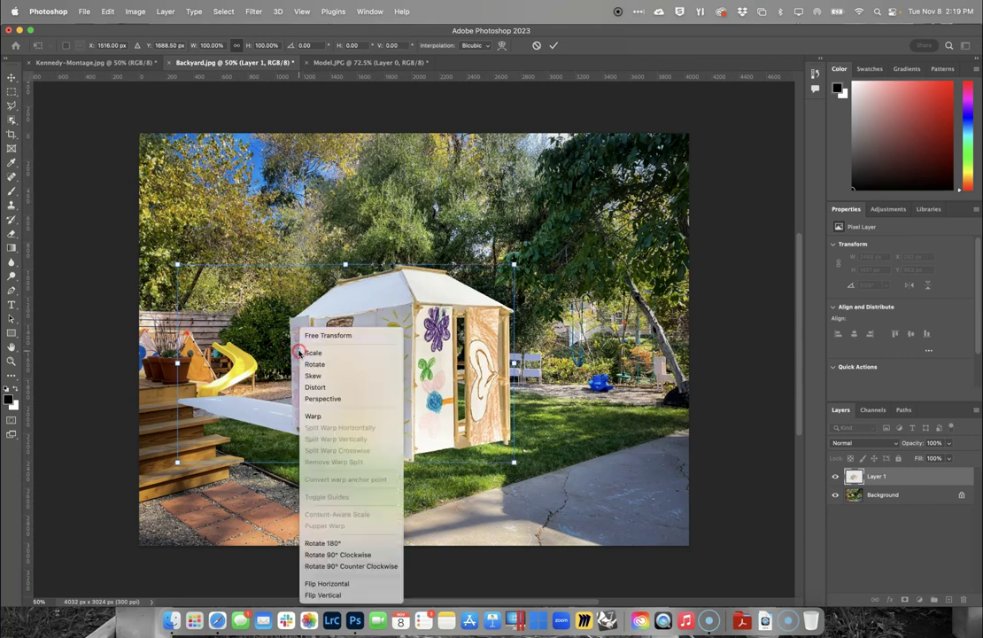
{"action": "left_click", "coordinate": [313, 390]}
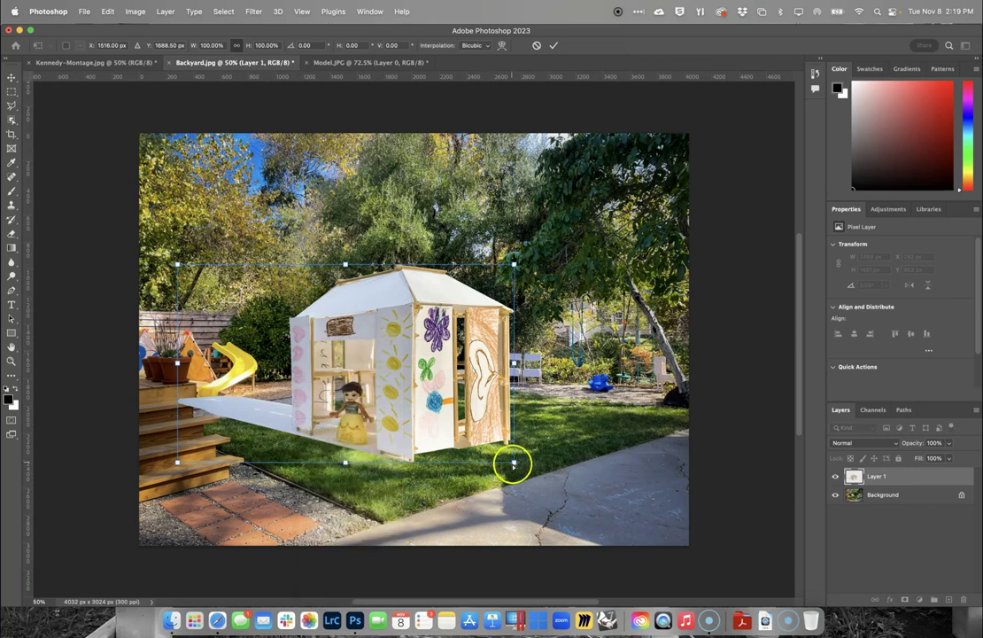
{"action": "left_click_drag", "start_coordinate": [515, 463], "coordinate": [516, 455]}
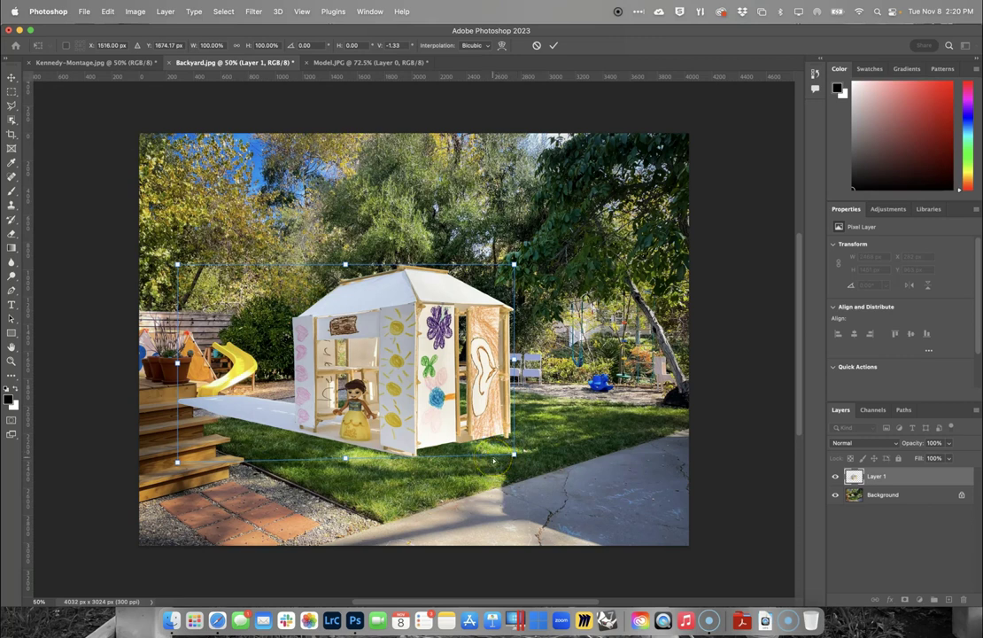
{"action": "key", "text": "Return"}
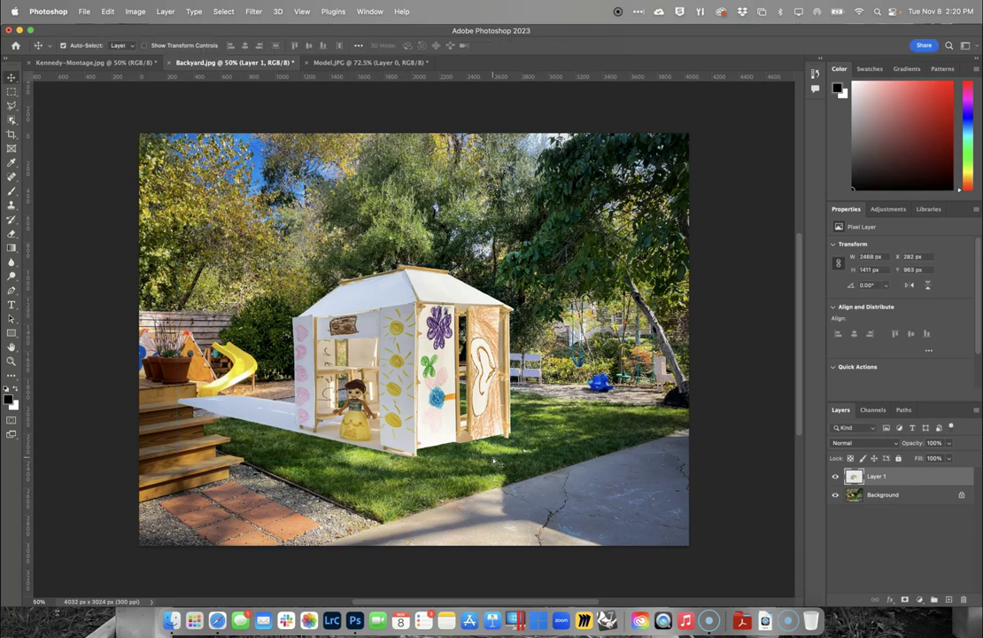
Step: Narrow the playhouse layer to about 87% of its width by moving in its left side, keeping the height, and apply the transform
{"action": "left_click", "coordinate": [484, 316]}
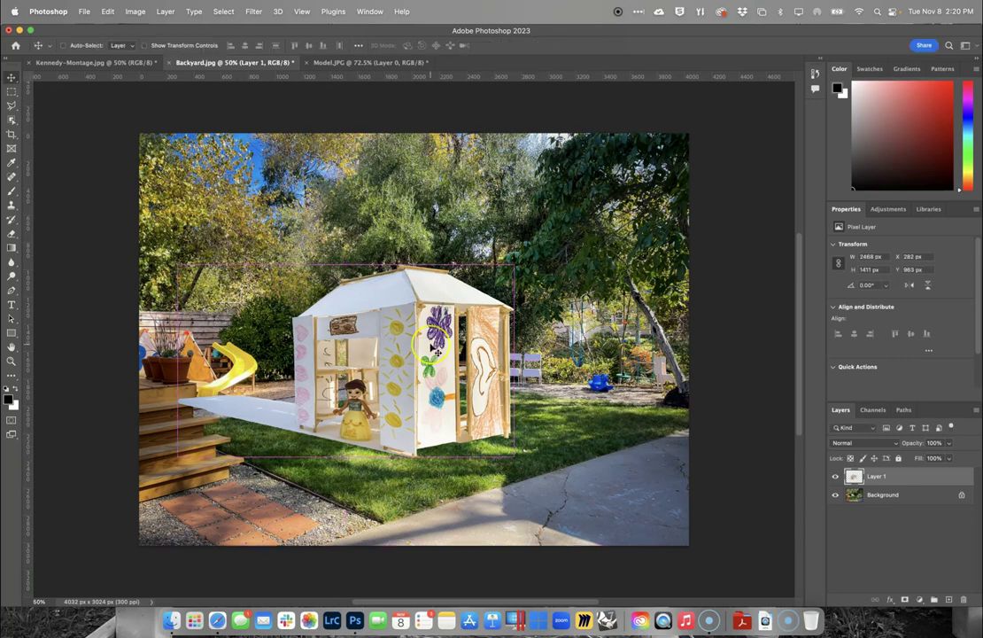
{"action": "key", "text": "super+t"}
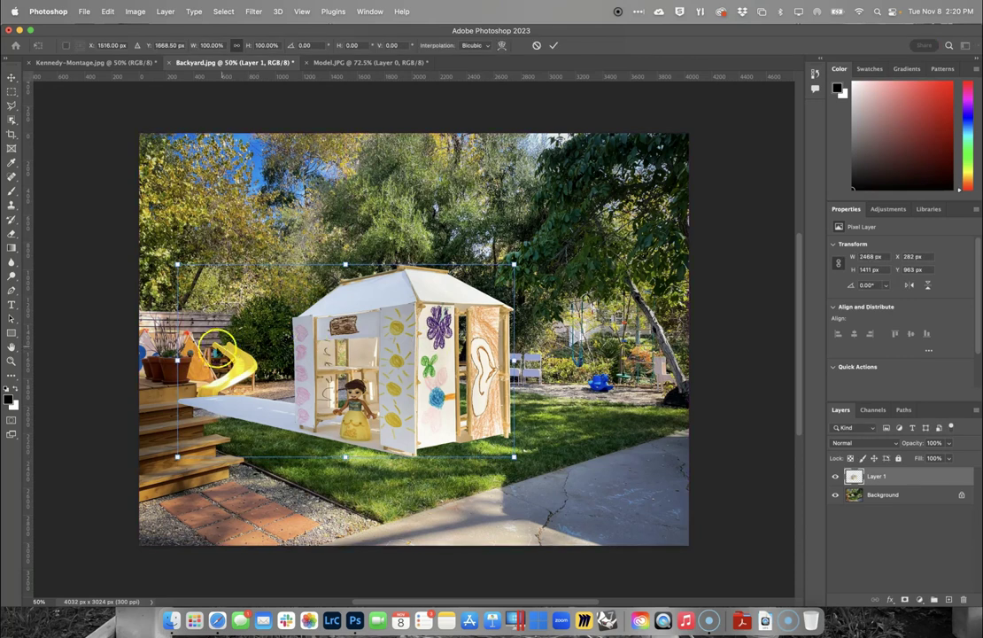
{"action": "left_click_drag", "start_coordinate": [177, 359], "coordinate": [220, 360]}
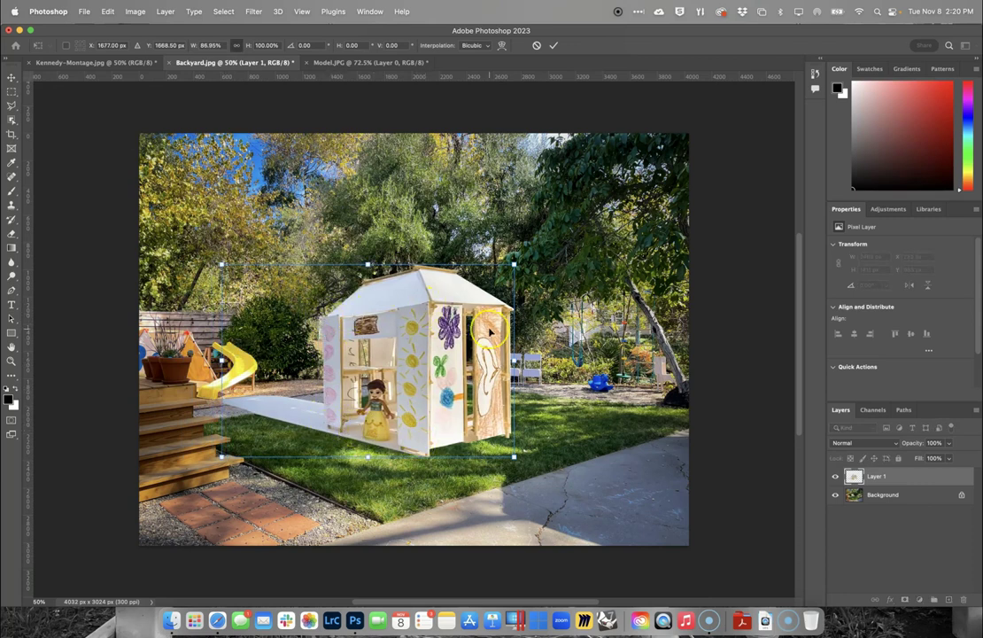
{"action": "key", "text": "Return"}
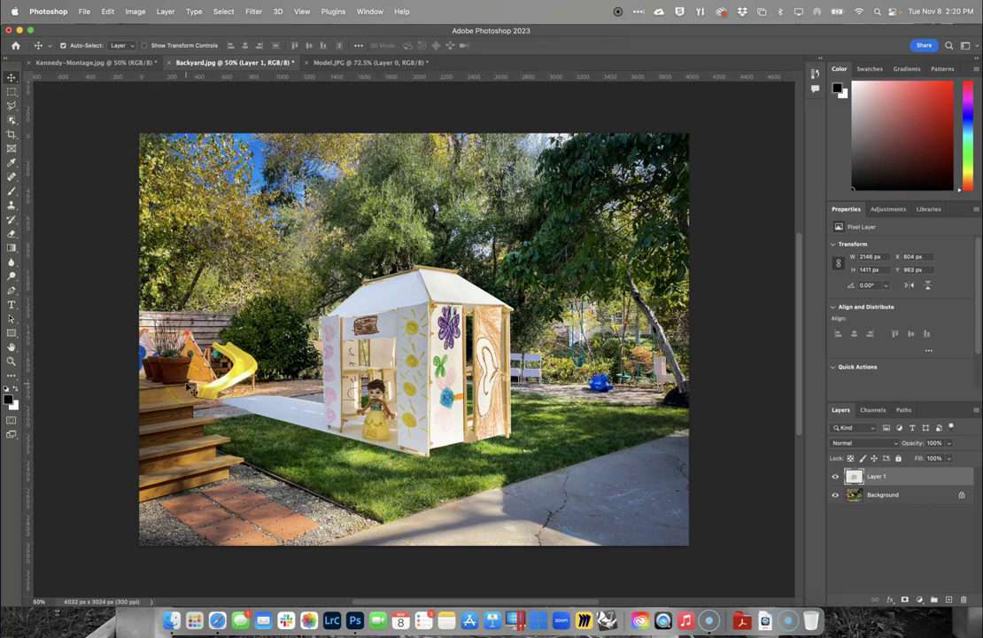
Step: Scale the playhouse up proportionally to about 112%, shift it left to about X 413 px, Y 794 px, and apply the transform
{"action": "key", "text": "super+t"}
{"action": "left_click_drag", "start_coordinate": [518, 263], "coordinate": [540, 239]}
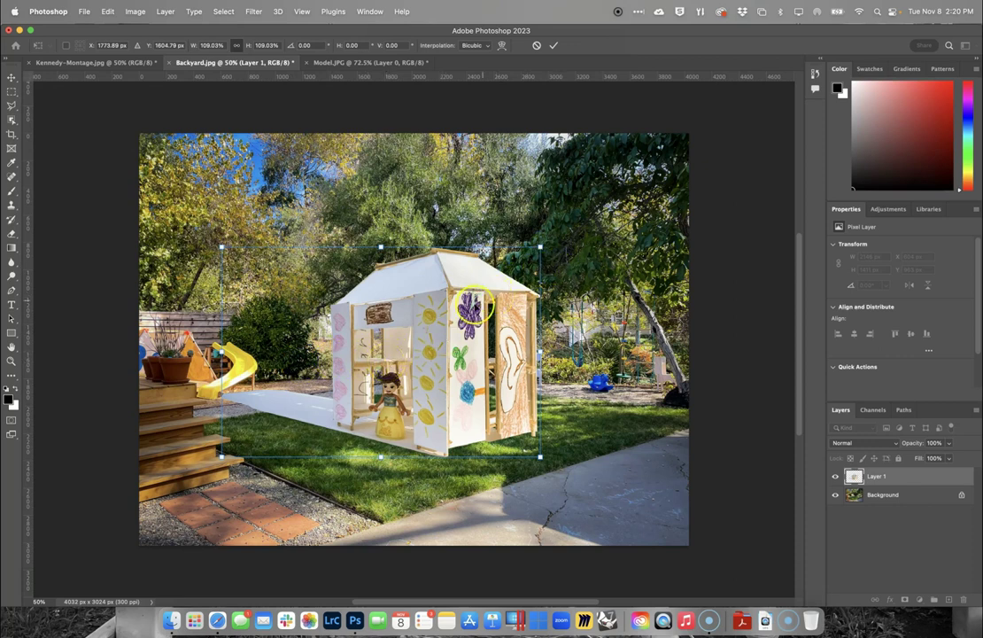
{"action": "left_click_drag", "start_coordinate": [474, 303], "coordinate": [465, 304]}
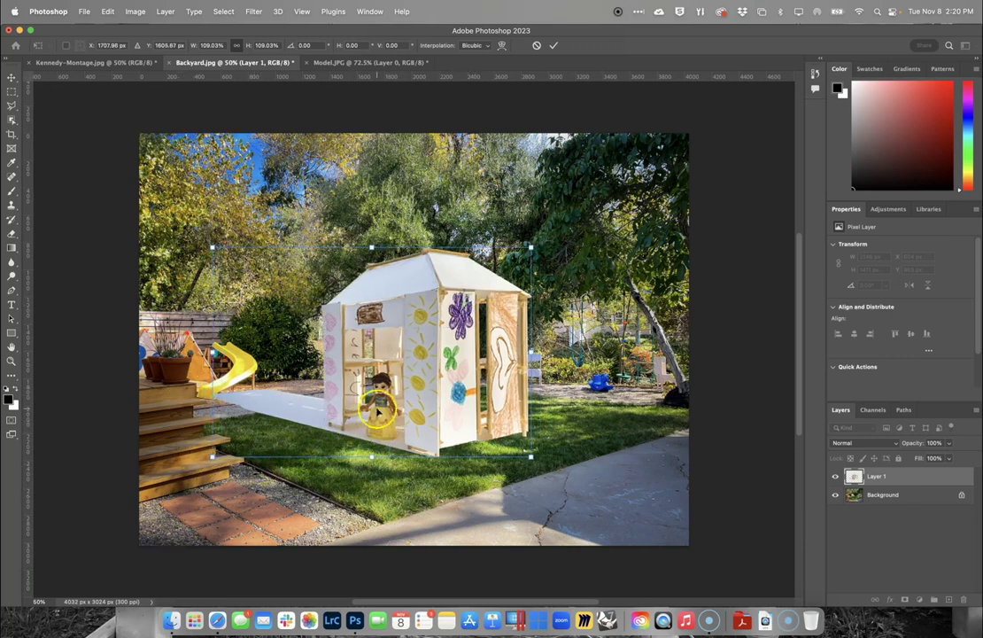
{"action": "left_click_drag", "start_coordinate": [531, 247], "coordinate": [541, 238]}
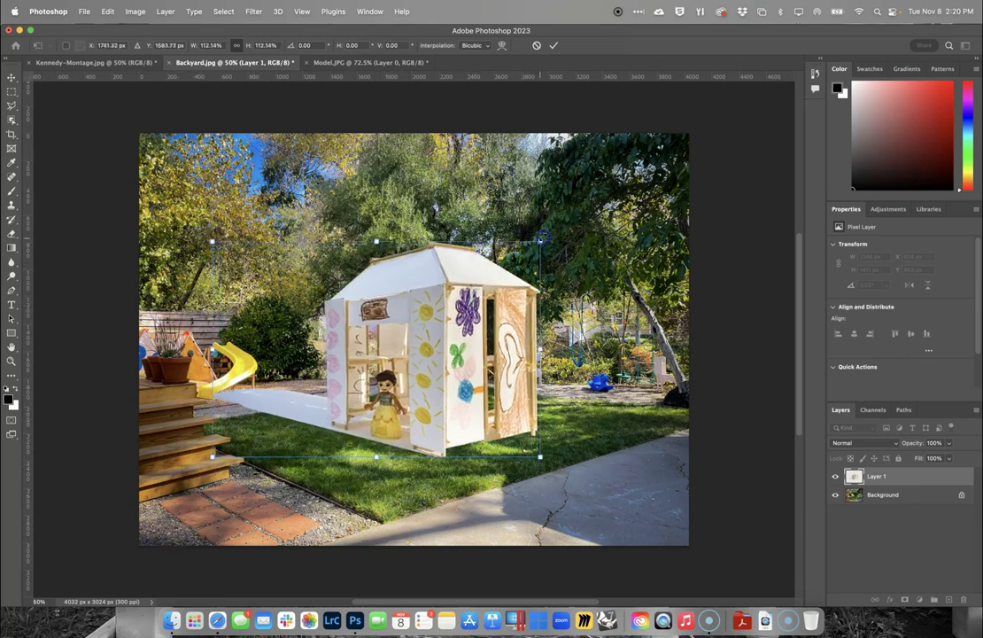
{"action": "left_click_drag", "start_coordinate": [475, 265], "coordinate": [470, 266]}
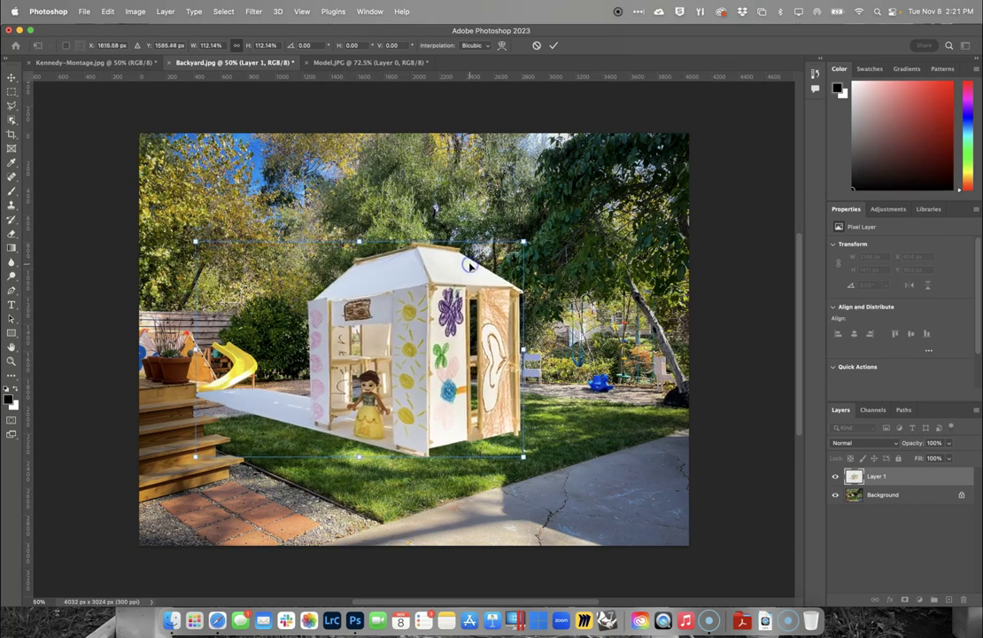
{"action": "key", "text": "Return"}
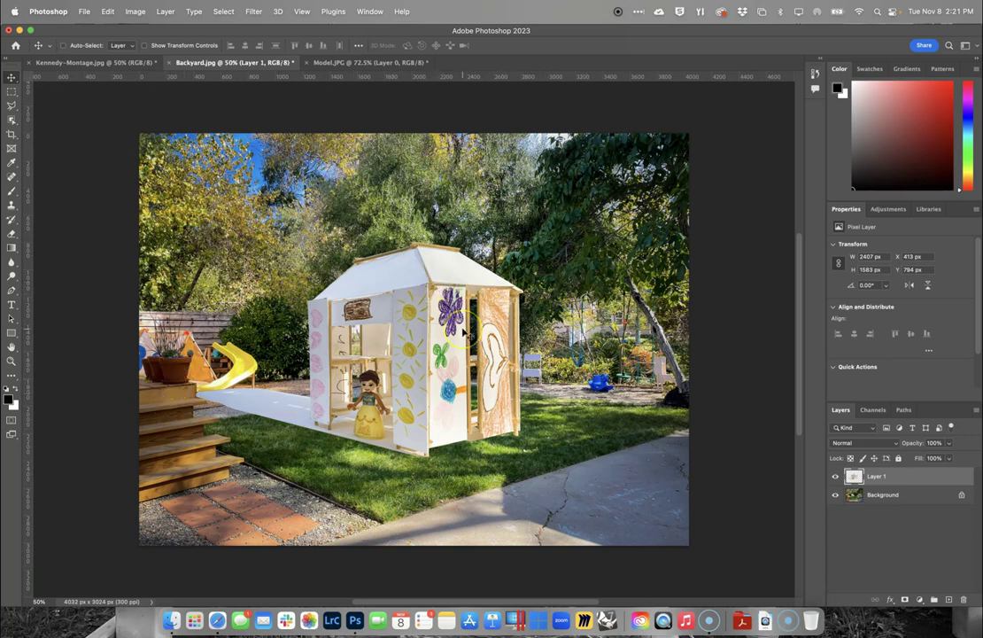
Step: Distort the playhouse by lowering only its upper-right corner, with a vertical skew of about 1°, and apply the transform
{"action": "key", "text": "super+t"}
{"action": "right_click", "coordinate": [501, 308]}
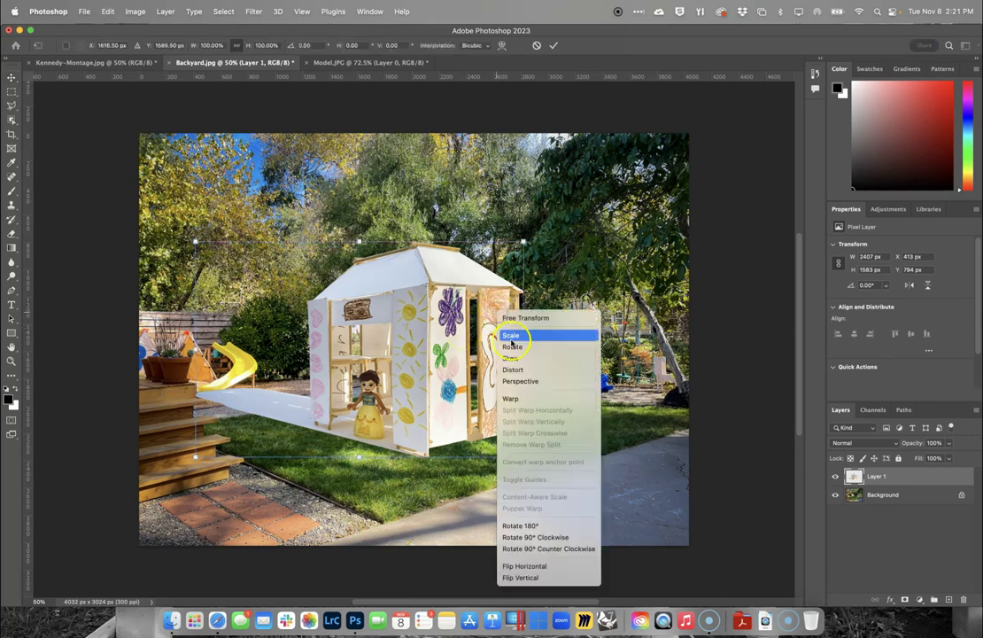
{"action": "left_click", "coordinate": [518, 372]}
{"action": "left_click_drag", "start_coordinate": [524, 242], "coordinate": [525, 248]}
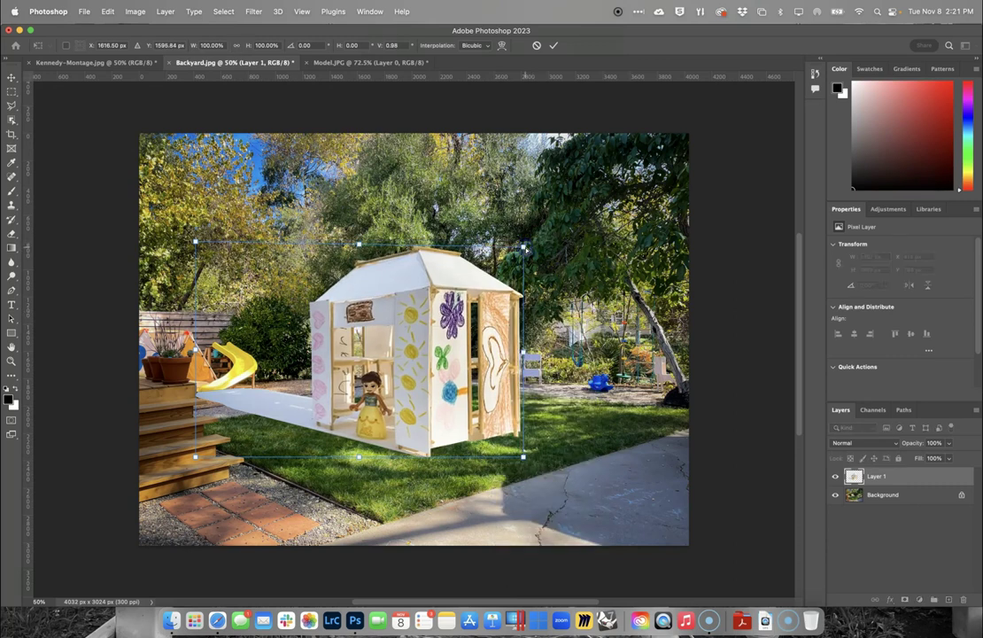
{"action": "key", "text": "Return"}
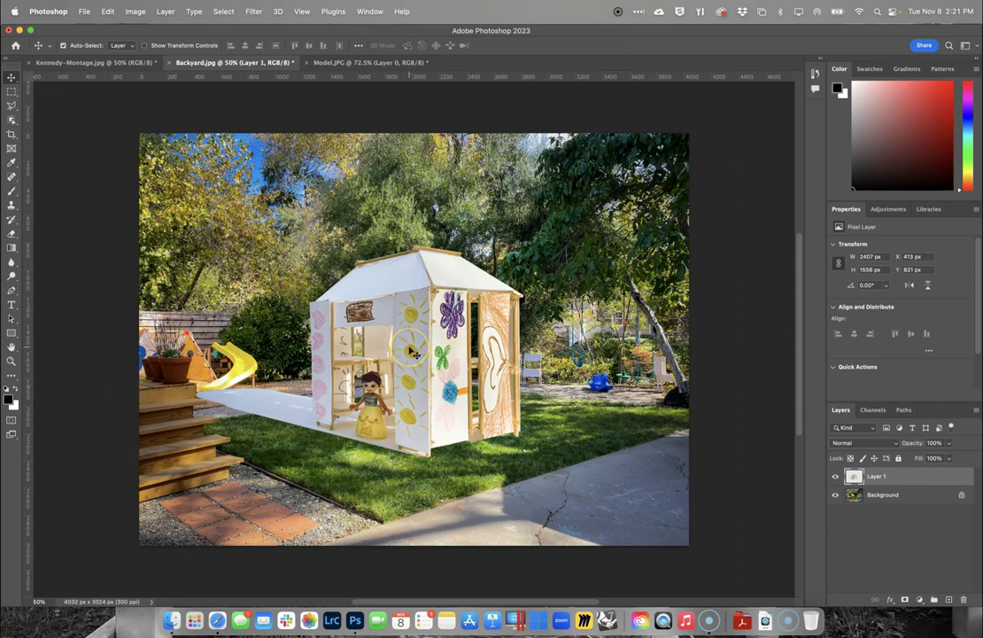
Step: Stretch the playhouse upward to about 1642 px high and move it slightly left to about X 381 px, Y 737 px
{"action": "key", "text": "super+t"}
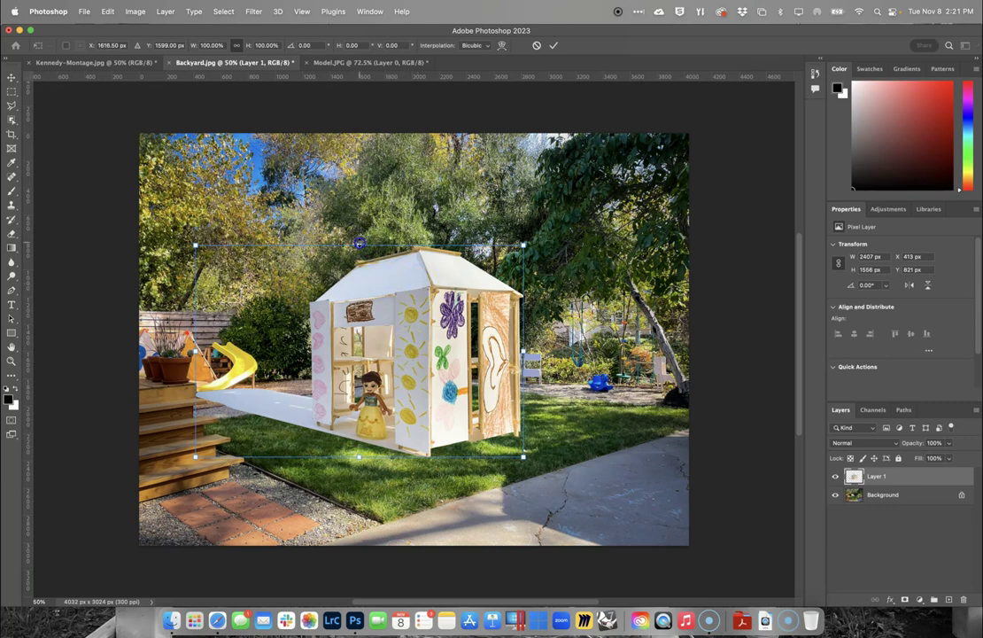
{"action": "left_click_drag", "start_coordinate": [359, 239], "coordinate": [359, 231]}
{"action": "key", "text": "Return"}
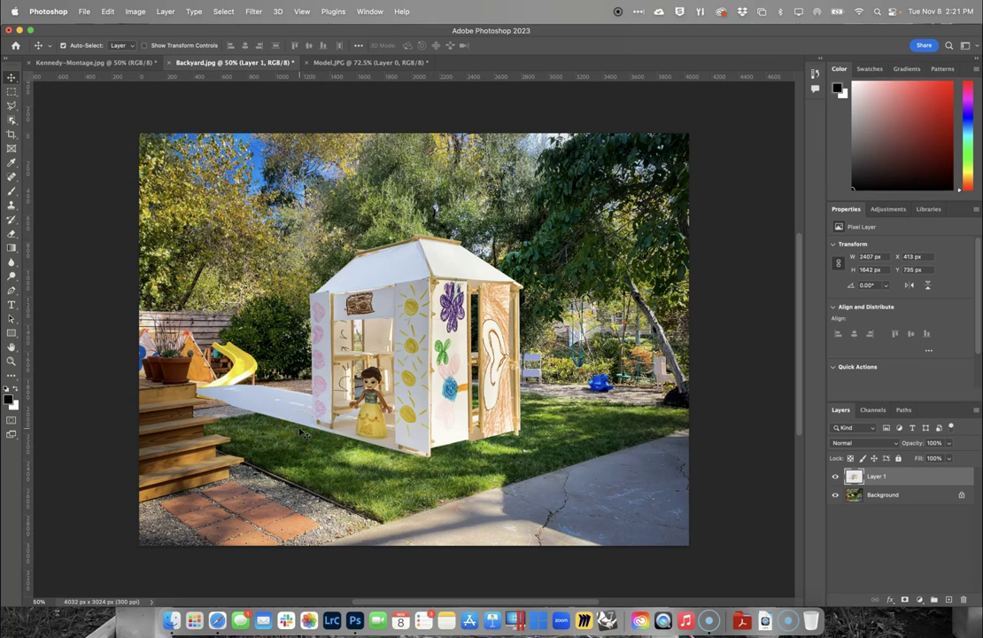
{"action": "left_click_drag", "start_coordinate": [422, 368], "coordinate": [413, 366]}
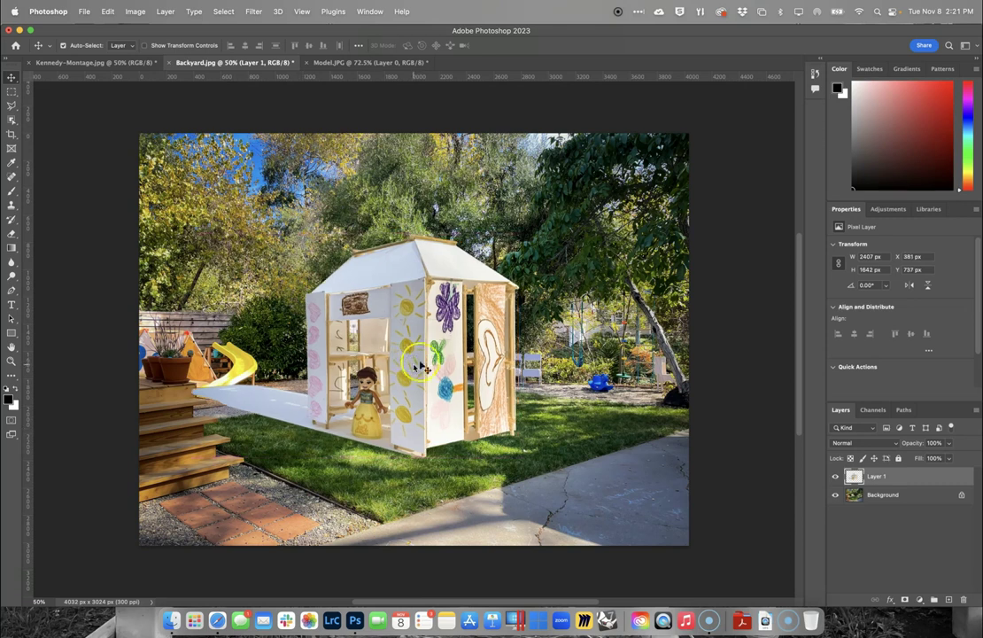
{"action": "left_click", "coordinate": [390, 395]}
Step: Start a Polygonal Lasso outline down the outer edge of the pink-heart panel, along its bottom edge and around its small wooden foot
{"action": "scroll", "coordinate": [389, 395], "scroll_direction": "up", "scroll_amount": 6}
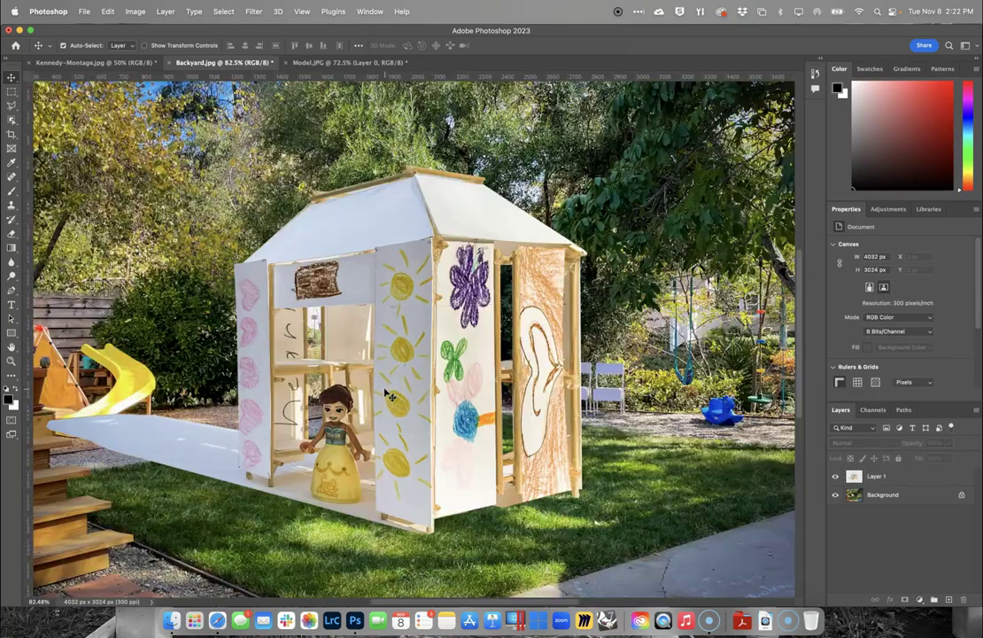
{"action": "scroll", "coordinate": [390, 395], "scroll_direction": "up", "scroll_amount": 4}
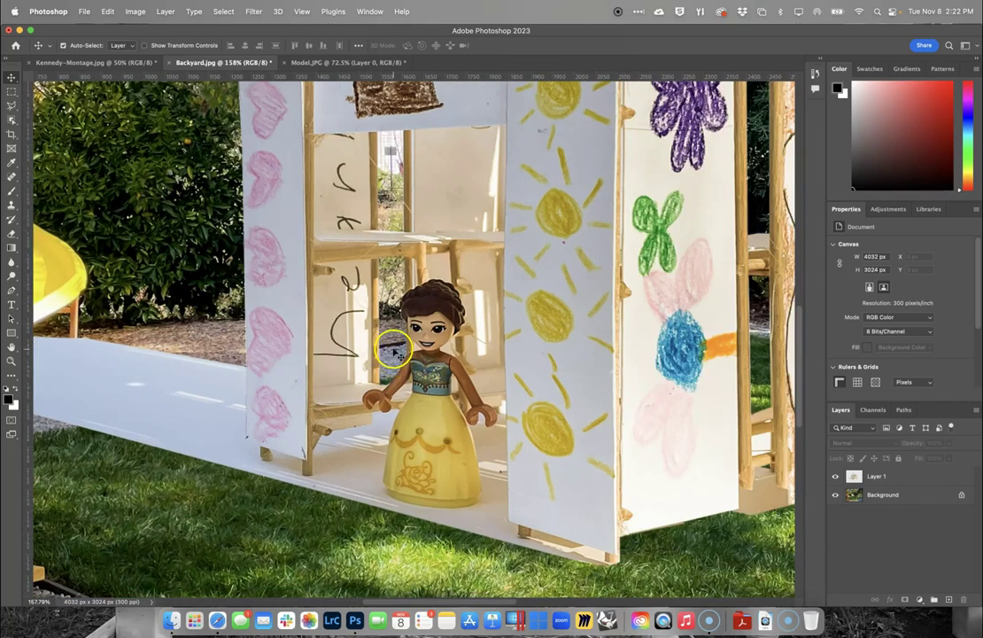
{"action": "scroll", "coordinate": [389, 354], "scroll_direction": "up", "scroll_amount": 2}
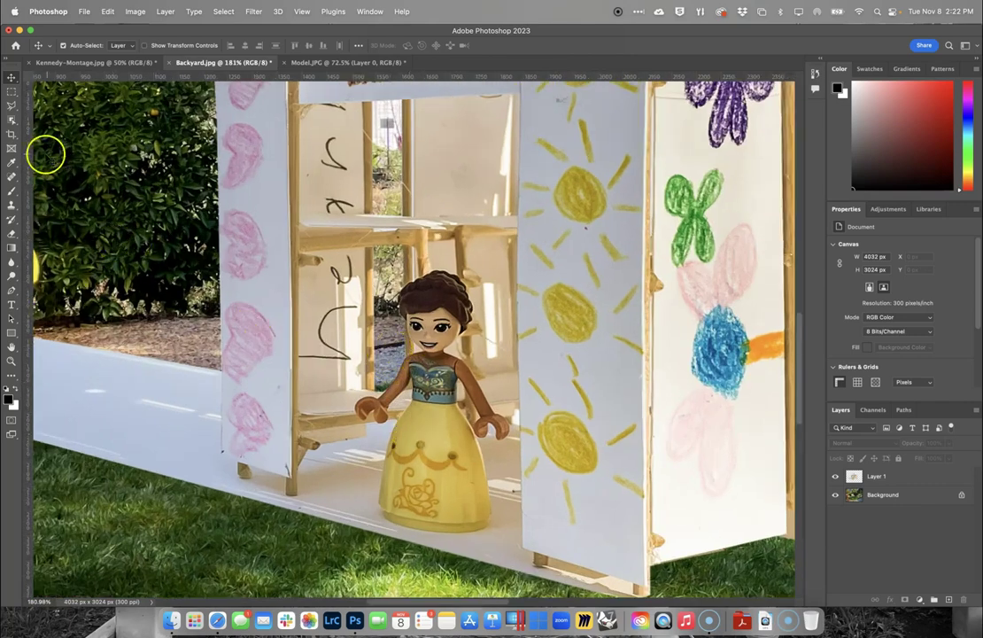
{"action": "left_click", "coordinate": [11, 105]}
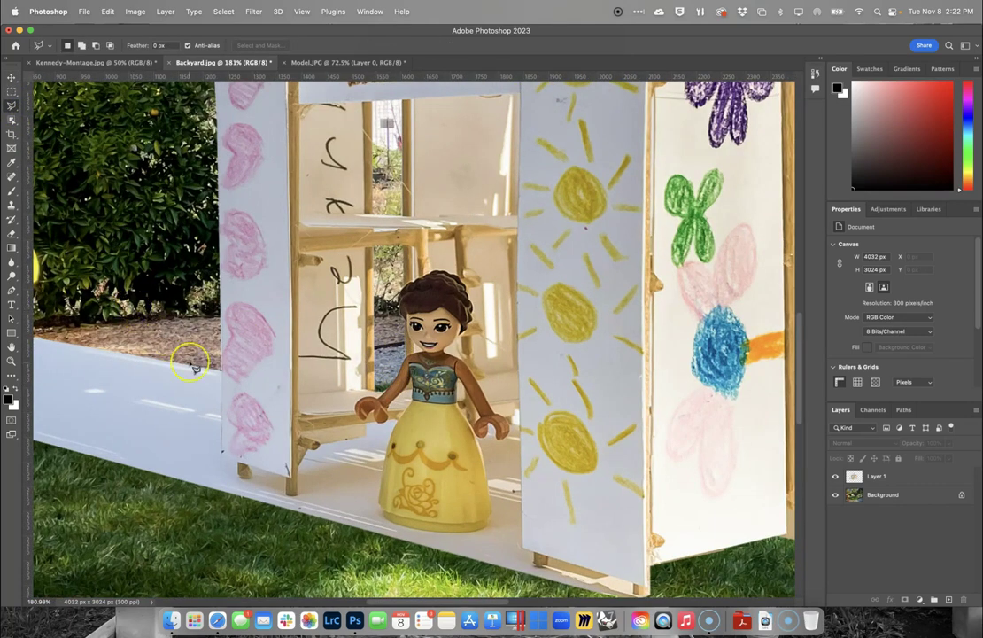
{"action": "scroll", "coordinate": [187, 355], "scroll_direction": "up", "scroll_amount": 4}
{"action": "left_click", "coordinate": [237, 308]}
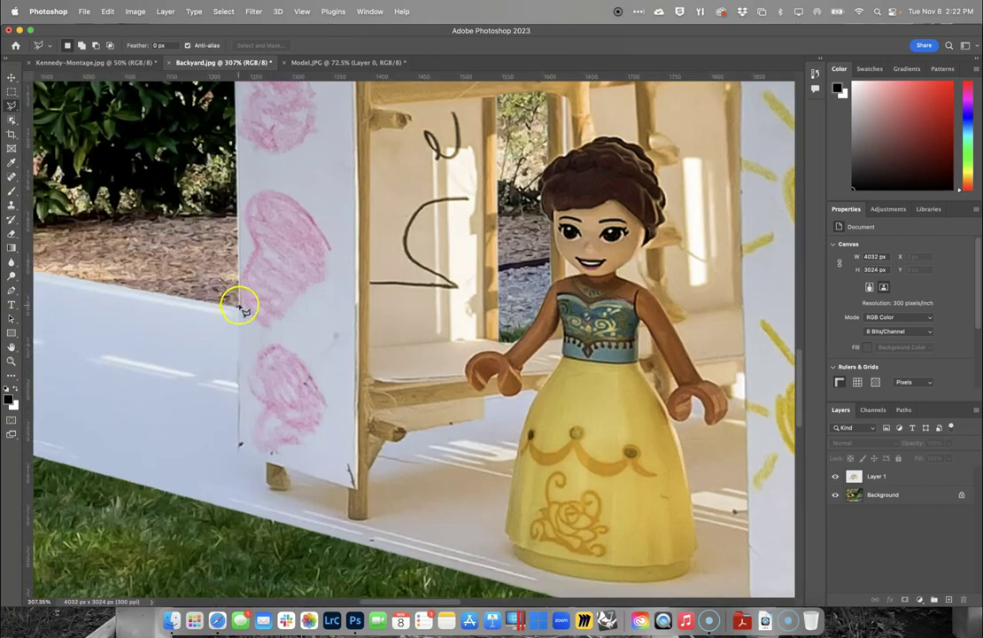
{"action": "left_click", "coordinate": [241, 448]}
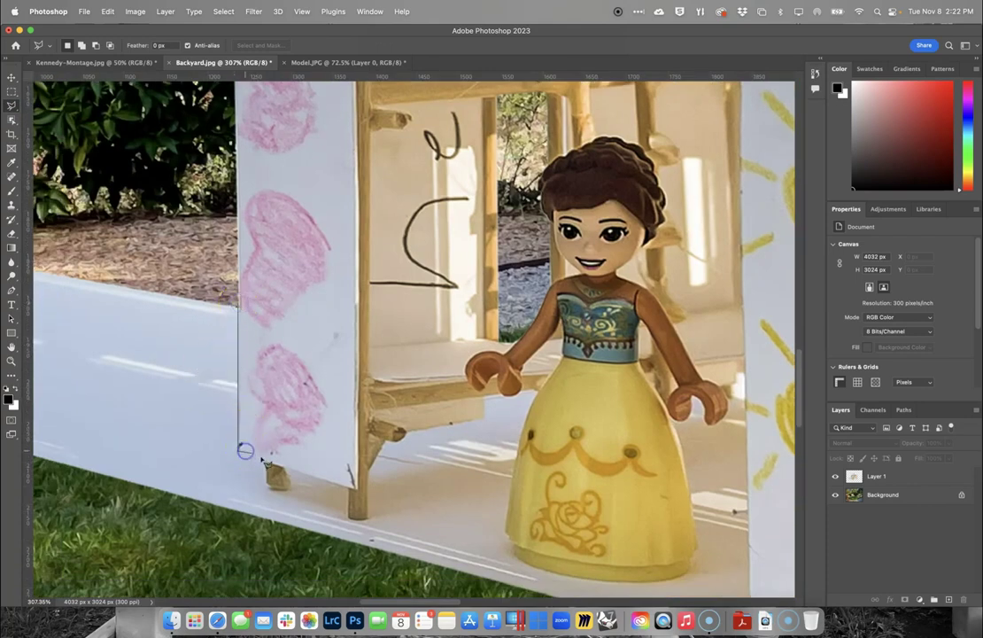
{"action": "left_click", "coordinate": [268, 460]}
{"action": "left_click", "coordinate": [268, 467]}
{"action": "left_click", "coordinate": [269, 487]}
{"action": "left_click", "coordinate": [345, 486]}
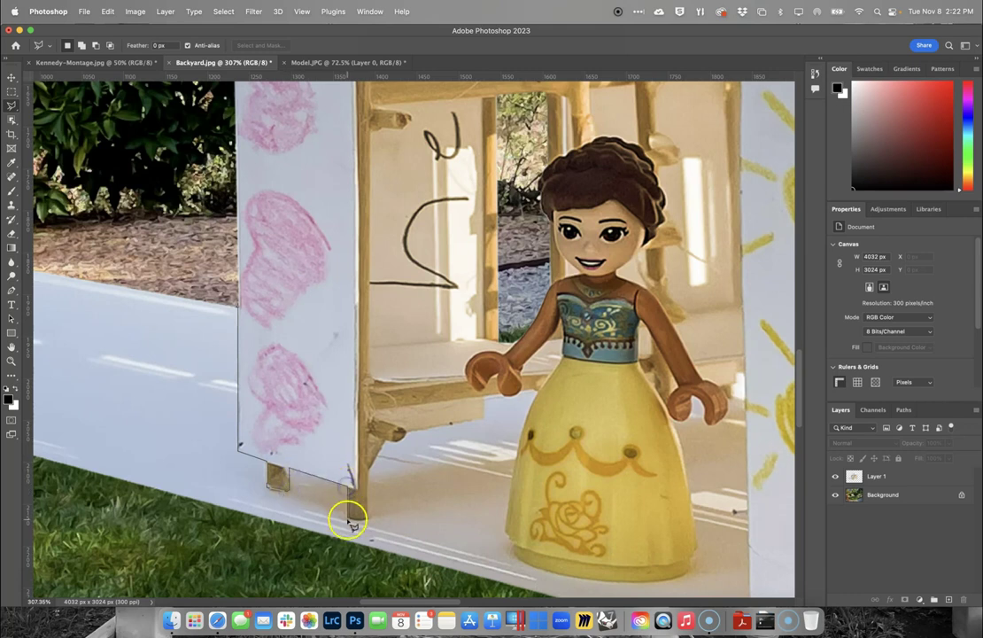
Step: Continue the lasso outline around the base of the post beside the heart panel and along the lower edge of the inner bench
{"action": "left_click", "coordinate": [358, 521]}
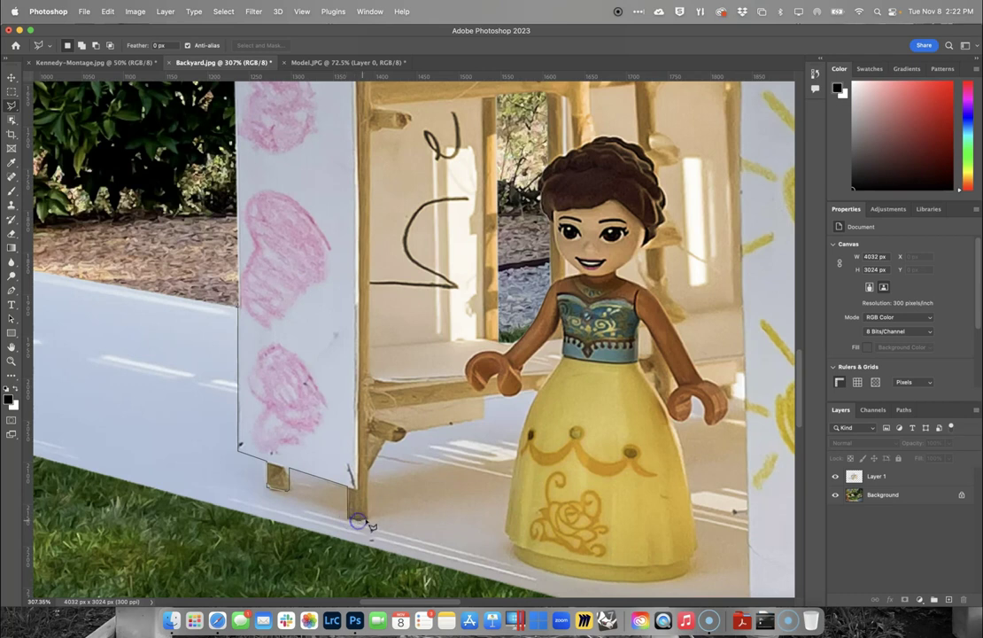
{"action": "left_click", "coordinate": [371, 438]}
{"action": "left_click", "coordinate": [484, 416]}
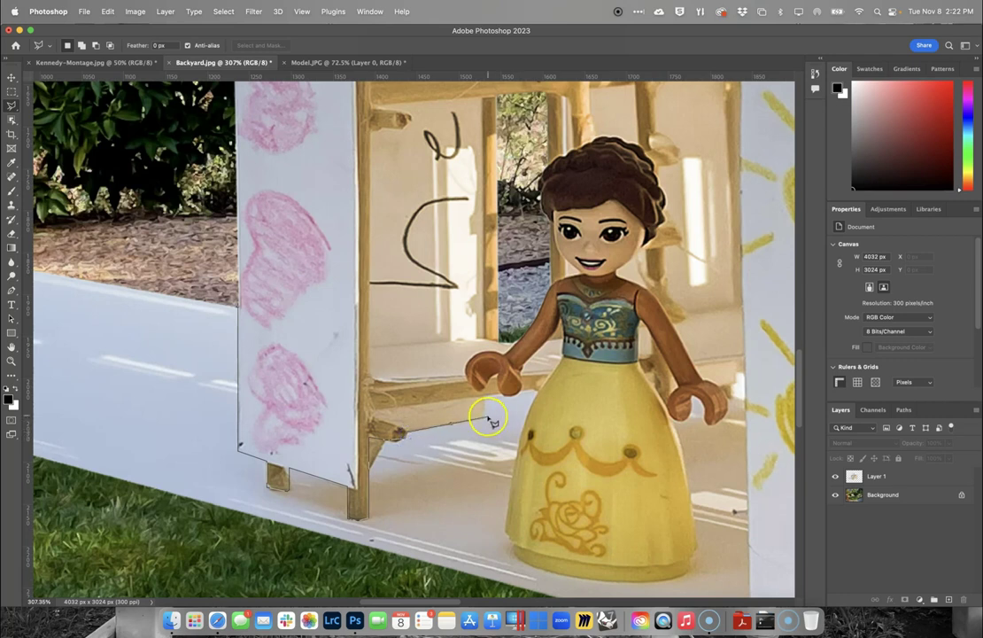
{"action": "left_click", "coordinate": [485, 397]}
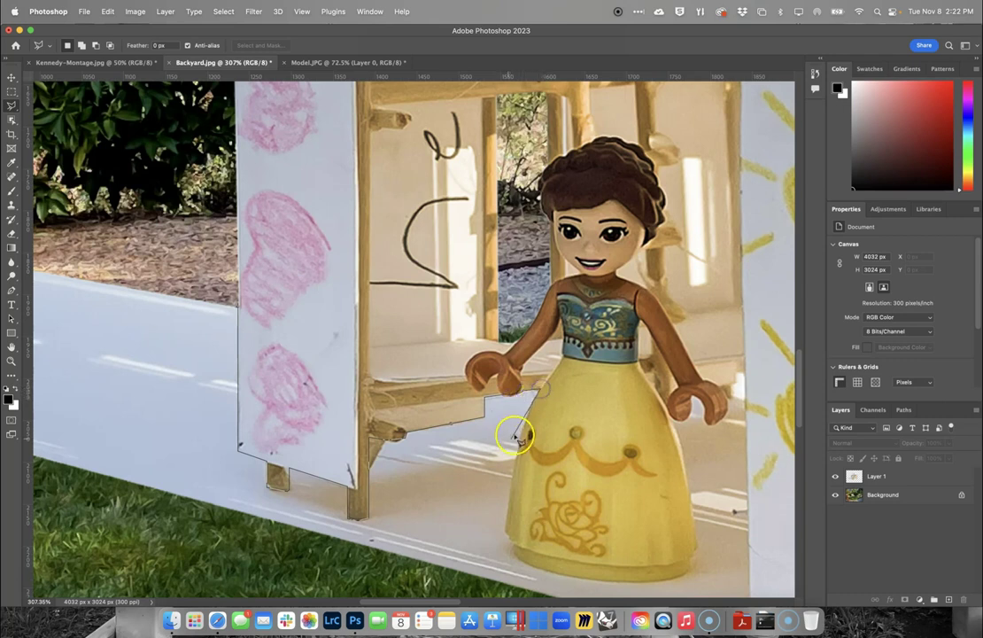
Step: Trace the lasso outline around the doll's yellow skirt, down one side, along the hem and up to the hand on the other
{"action": "left_click", "coordinate": [528, 409]}
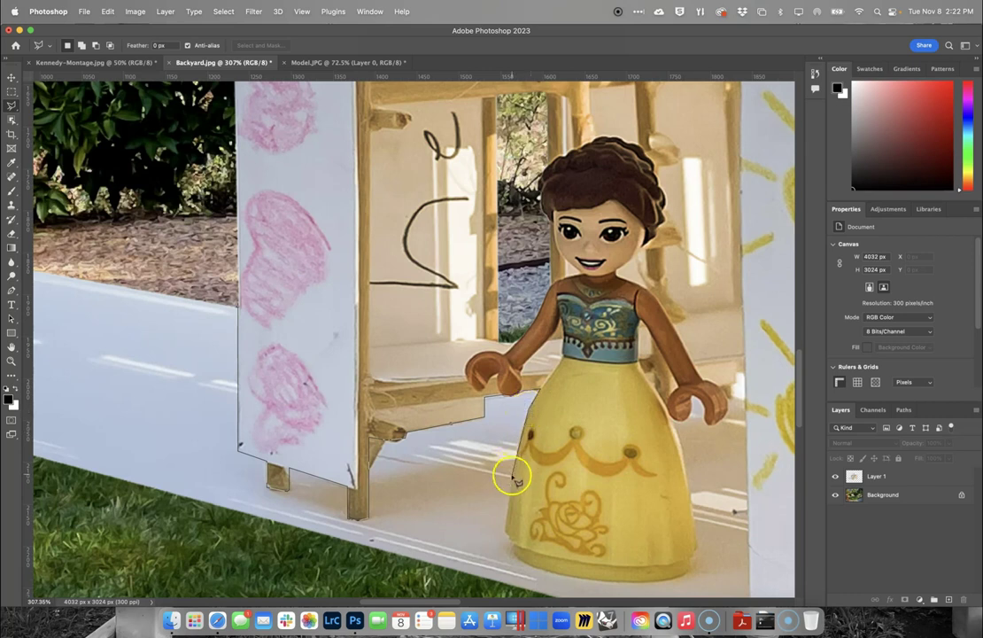
{"action": "left_click", "coordinate": [505, 525]}
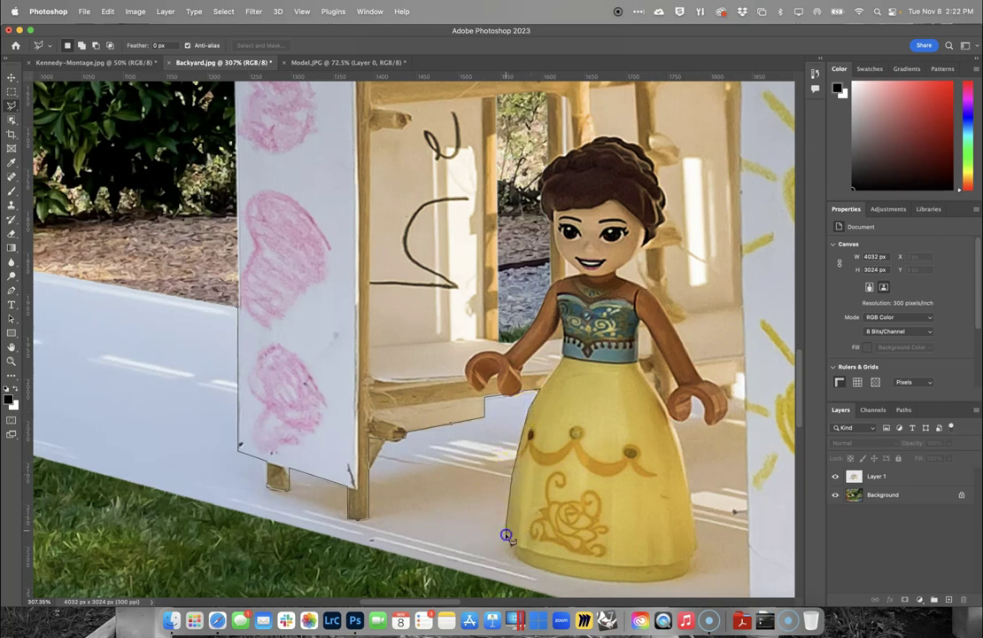
{"action": "left_click", "coordinate": [512, 545]}
{"action": "left_click", "coordinate": [544, 574]}
{"action": "left_click", "coordinate": [608, 581]}
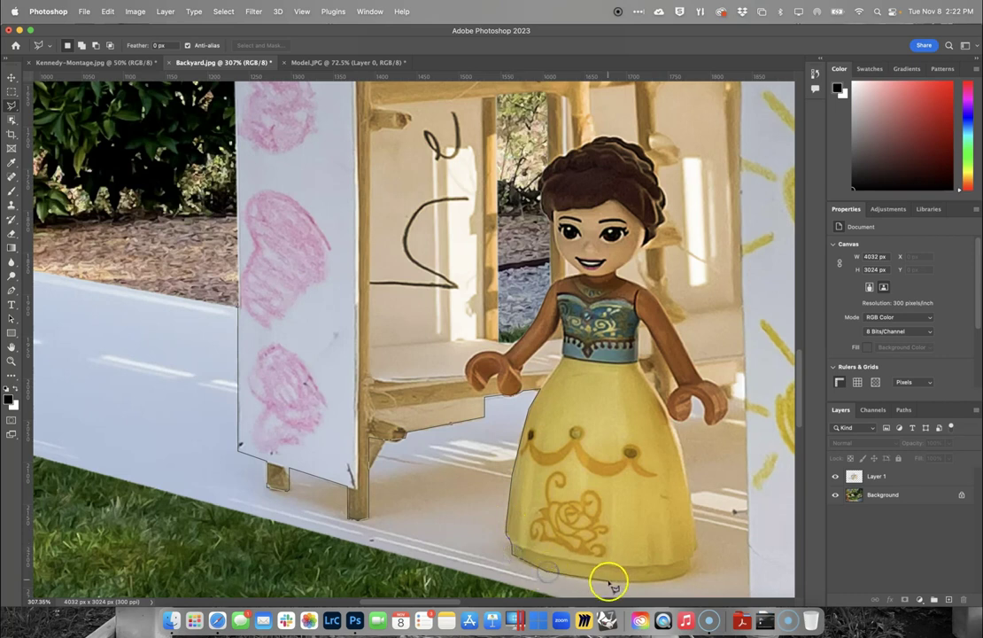
{"action": "left_click", "coordinate": [667, 580]}
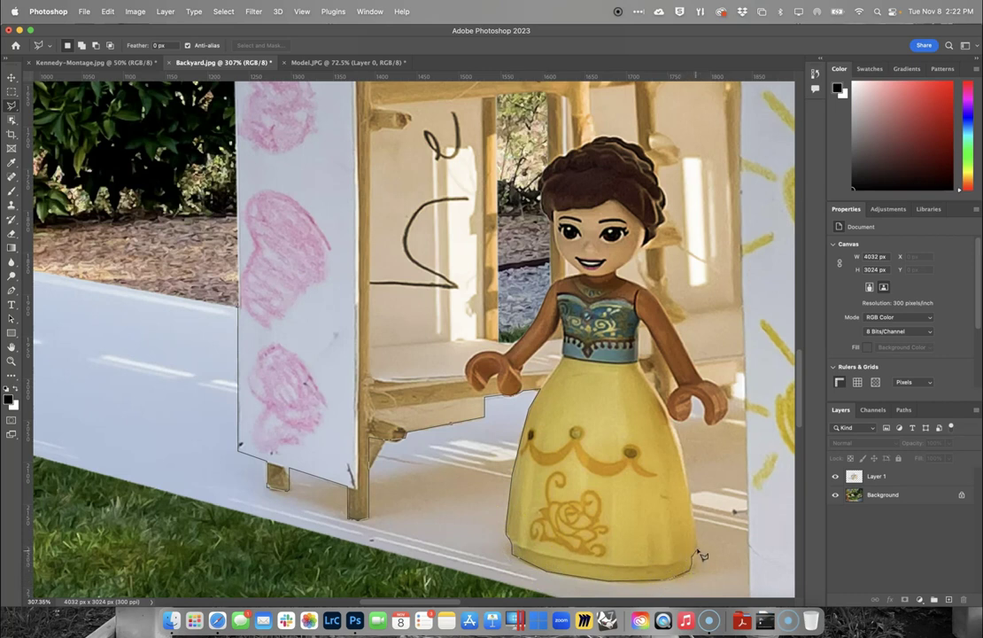
{"action": "left_click", "coordinate": [688, 476]}
{"action": "left_click", "coordinate": [684, 440]}
{"action": "left_click", "coordinate": [672, 417]}
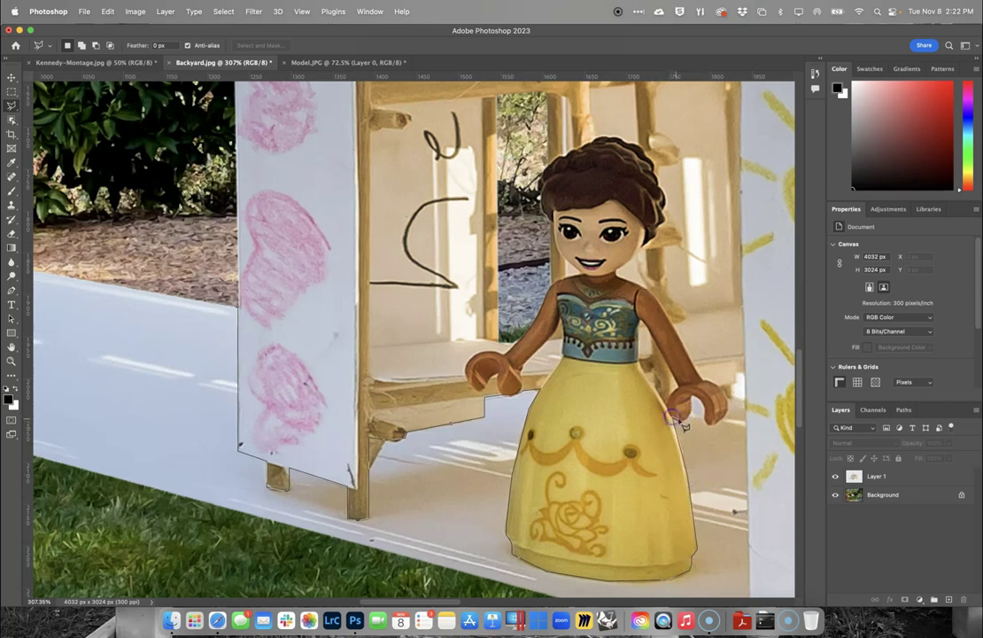
Step: Extend the lasso outline under the doll's hand to the sun panel and down that panel's edge to its lower corner
{"action": "left_click", "coordinate": [691, 415]}
{"action": "left_click", "coordinate": [712, 427]}
{"action": "left_click", "coordinate": [731, 407]}
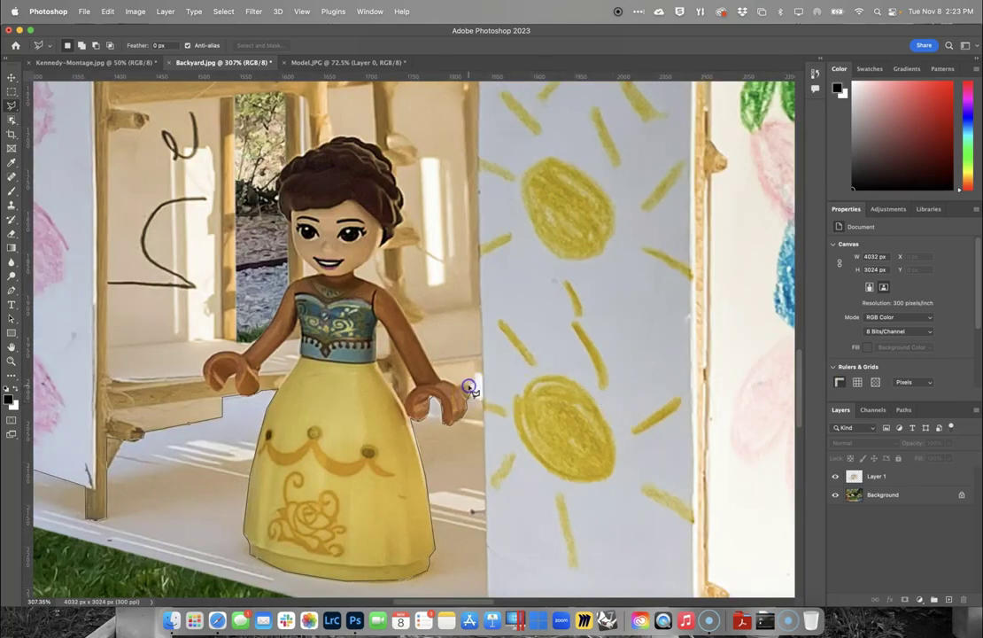
{"action": "left_click", "coordinate": [476, 381]}
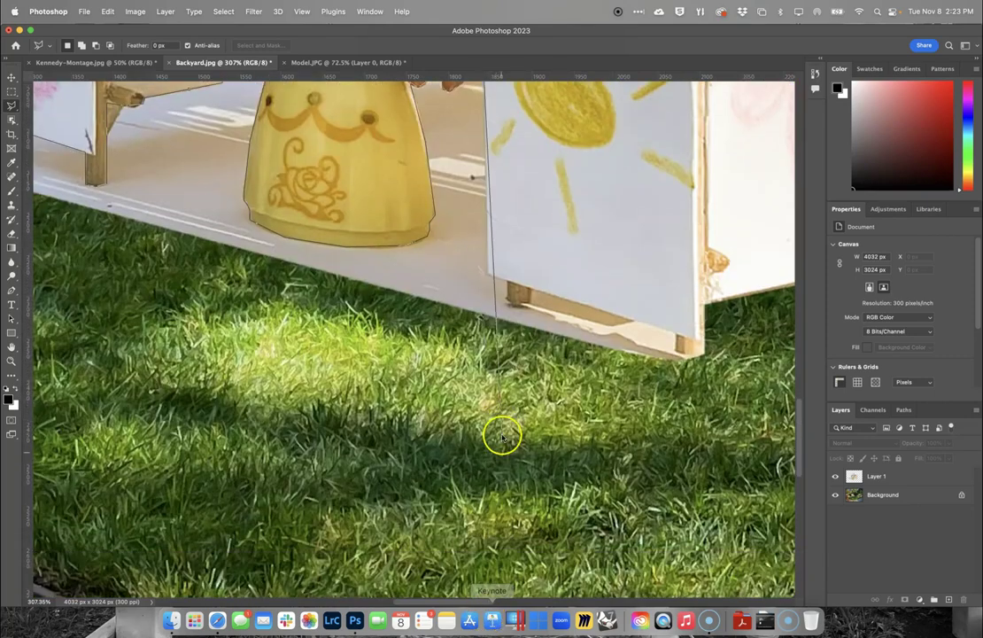
{"action": "left_click", "coordinate": [488, 275]}
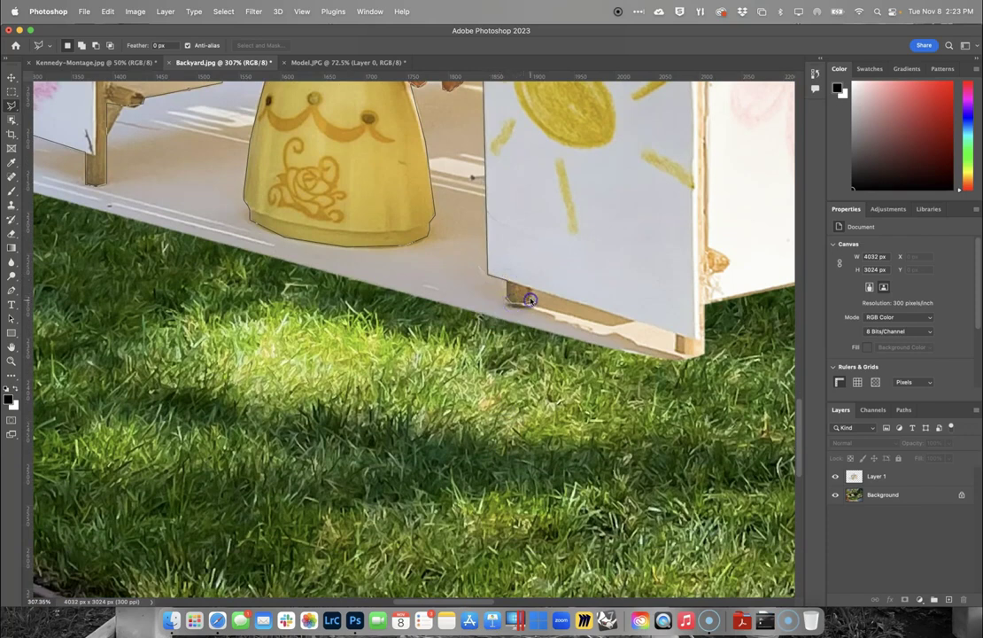
Step: Continue the lasso outline along the sun panel's bottom edge, around its corner foot and across to the flower panel's far lower corner
{"action": "left_click", "coordinate": [675, 334]}
{"action": "left_click", "coordinate": [714, 356]}
{"action": "left_click", "coordinate": [816, 320]}
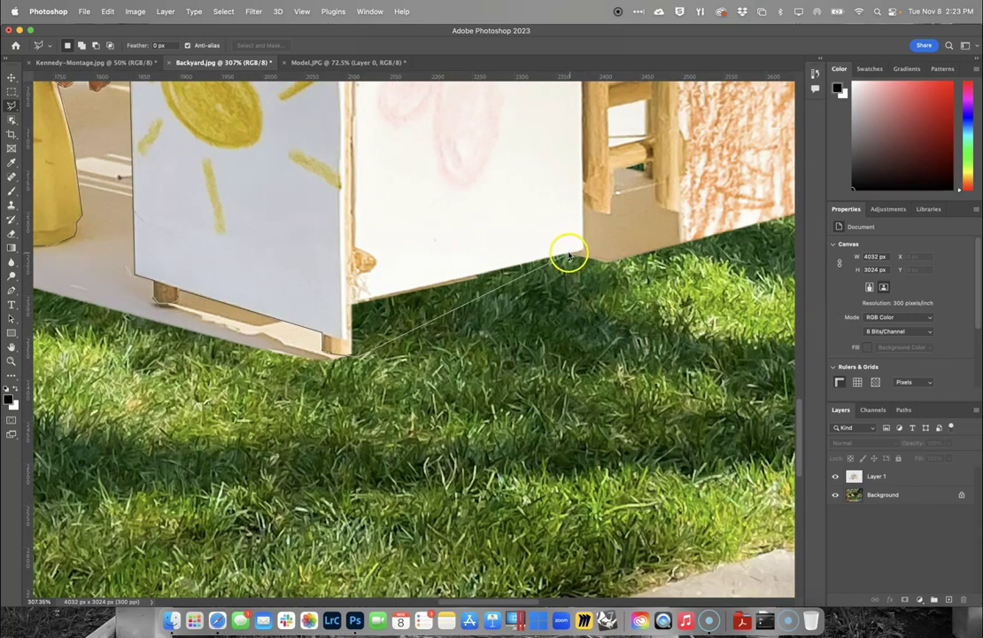
{"action": "left_click", "coordinate": [567, 255]}
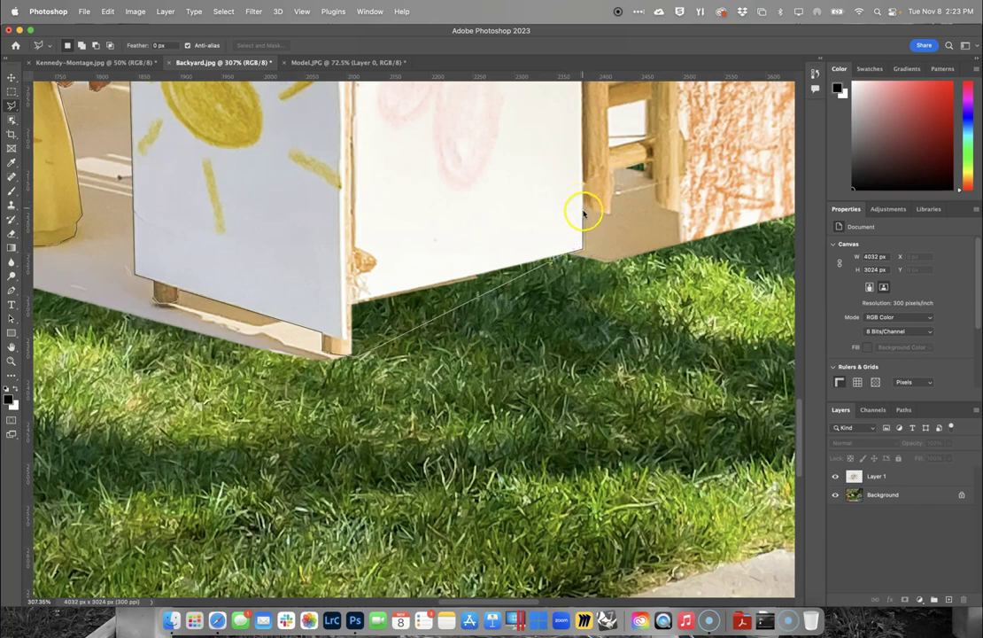
Step: Trace the lasso outline around the wooden post feet beside the flower panel and down to the orange panel's lower corner
{"action": "left_click", "coordinate": [612, 209]}
{"action": "left_click", "coordinate": [614, 169]}
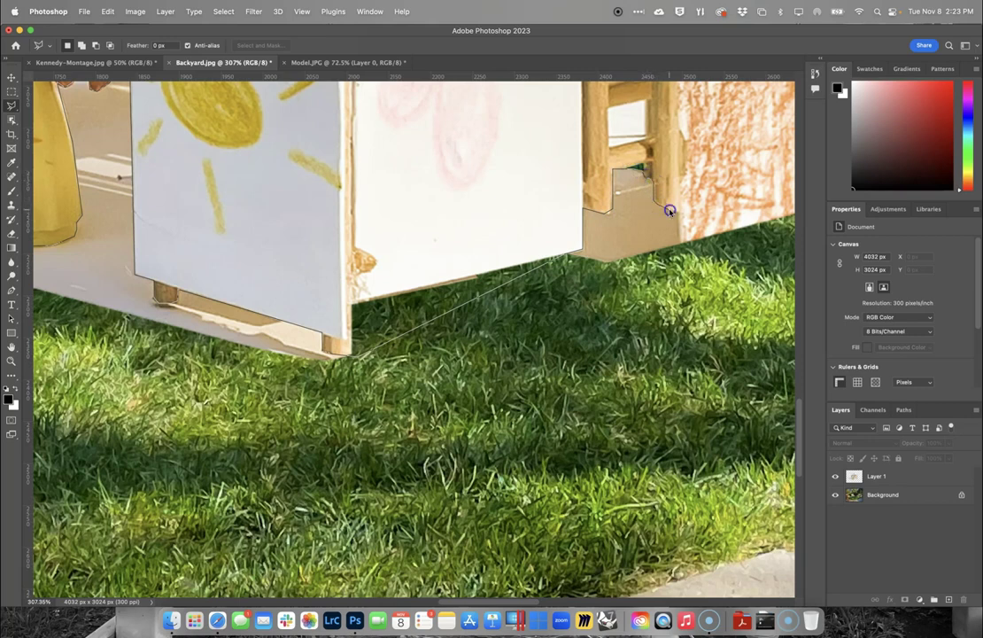
{"action": "left_click", "coordinate": [677, 247]}
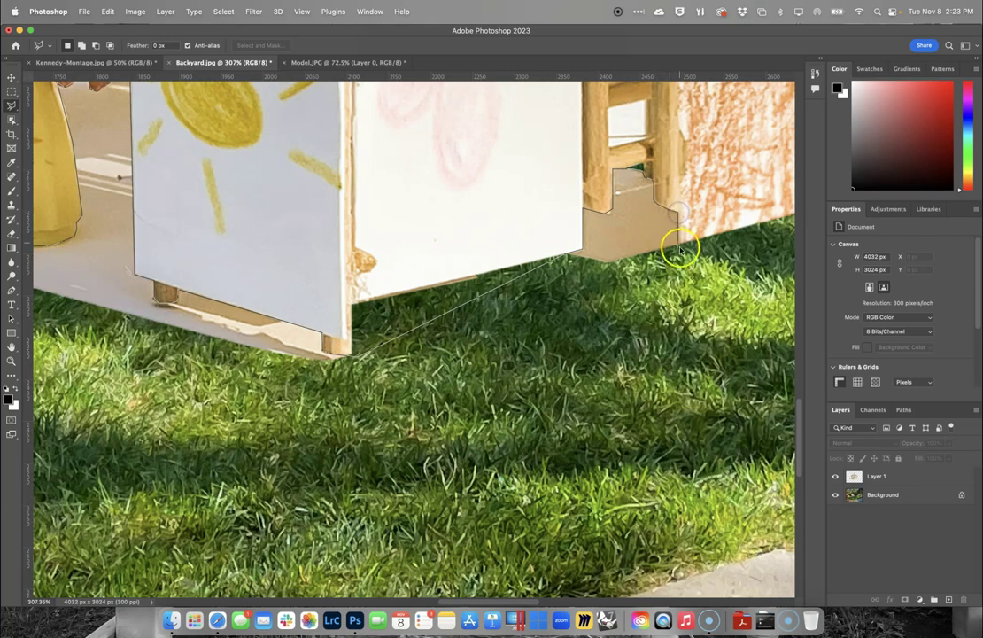
Step: Close the lasso selection loosely around the white base, passing over the lawn, steps and slide back to the heart panel's edge
{"action": "left_click", "coordinate": [425, 418]}
{"action": "scroll", "coordinate": [124, 432], "scroll_direction": "left", "scroll_amount": 10}
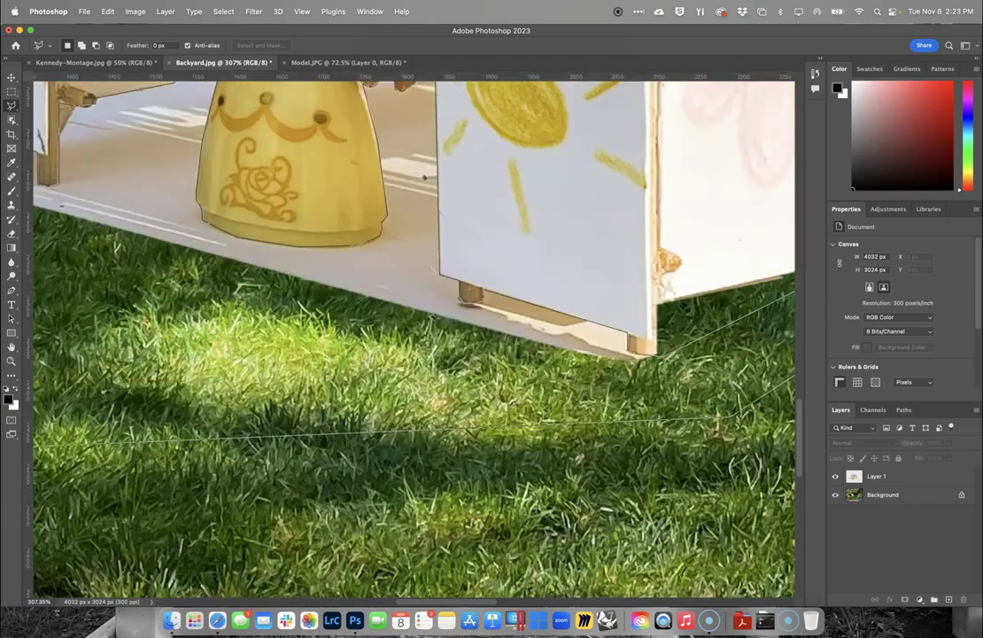
{"action": "left_click", "coordinate": [390, 472]}
{"action": "scroll", "coordinate": [98, 204], "scroll_direction": "left", "scroll_amount": 10}
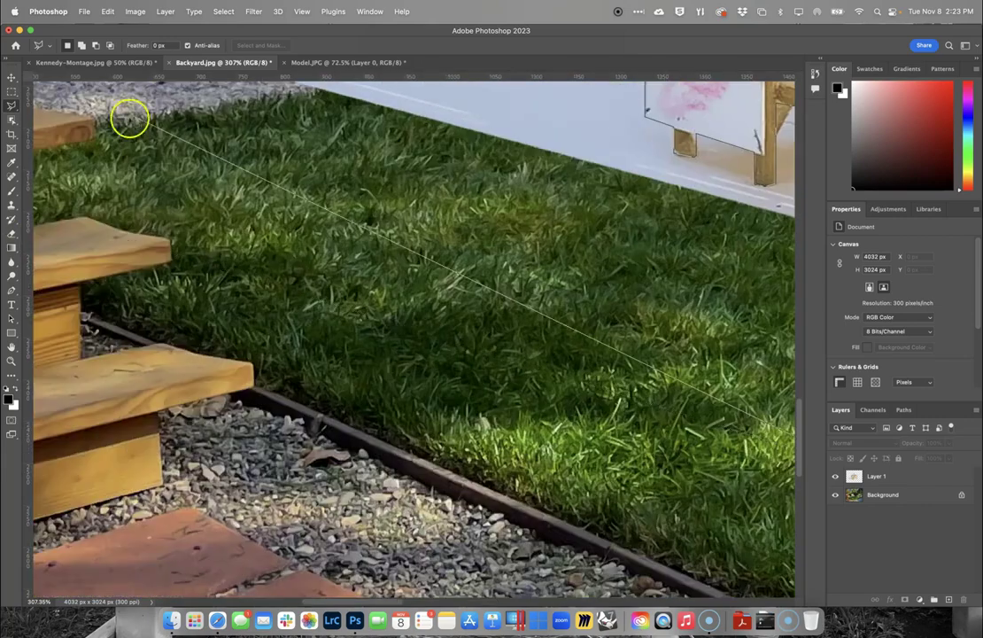
{"action": "scroll", "coordinate": [71, 75], "scroll_direction": "left", "scroll_amount": 15}
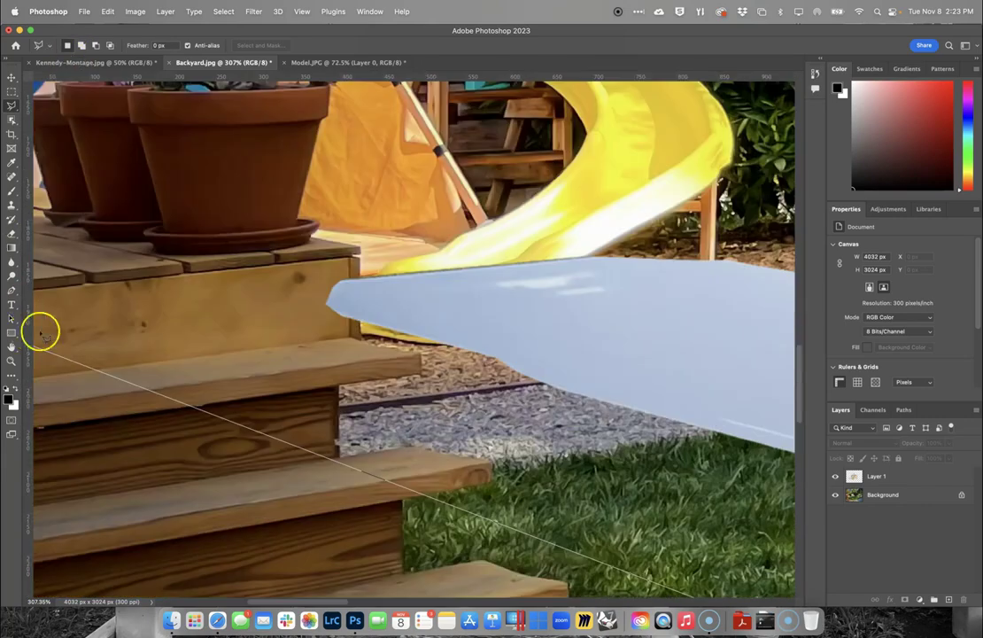
{"action": "left_click", "coordinate": [227, 355]}
{"action": "left_click", "coordinate": [299, 211]}
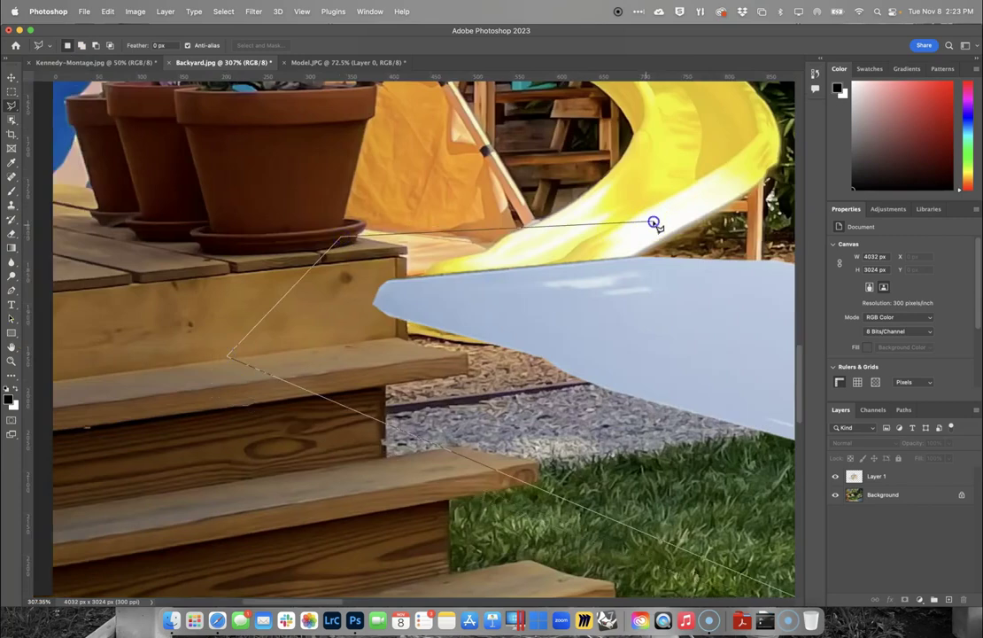
{"action": "scroll", "coordinate": [803, 221], "scroll_direction": "right", "scroll_amount": 10}
{"action": "scroll", "coordinate": [665, 243], "scroll_direction": "right", "scroll_amount": 3}
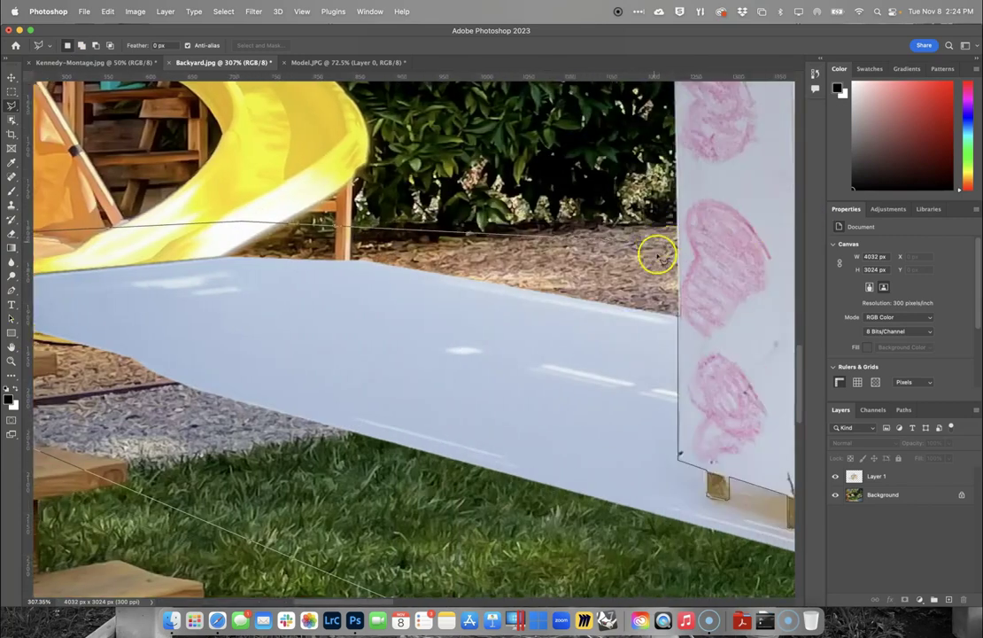
{"action": "scroll", "coordinate": [657, 241], "scroll_direction": "right", "scroll_amount": 5}
{"action": "key", "text": "super+minus"}
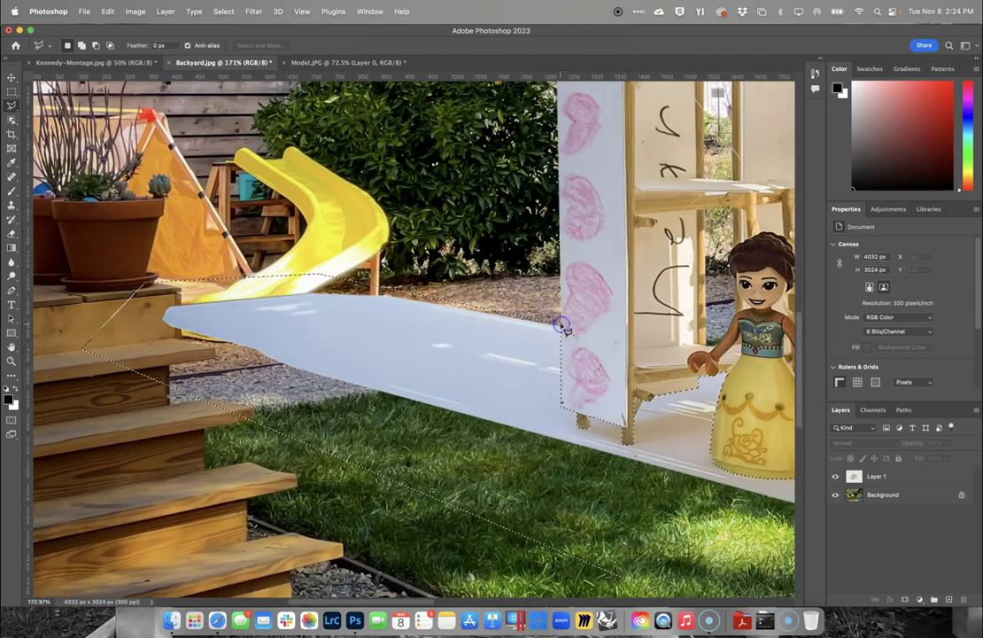
Step: Rename the playhouse layer as Model
{"action": "scroll", "coordinate": [588, 348], "scroll_direction": "down", "scroll_amount": 5}
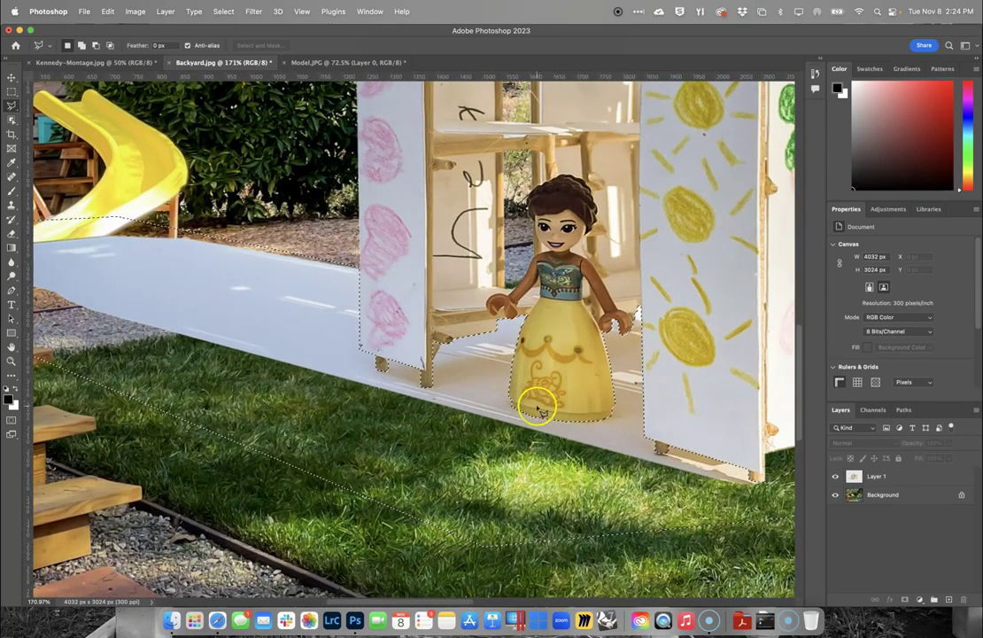
{"action": "scroll", "coordinate": [539, 410], "scroll_direction": "down", "scroll_amount": 3}
{"action": "scroll", "coordinate": [540, 411], "scroll_direction": "down", "scroll_amount": 1}
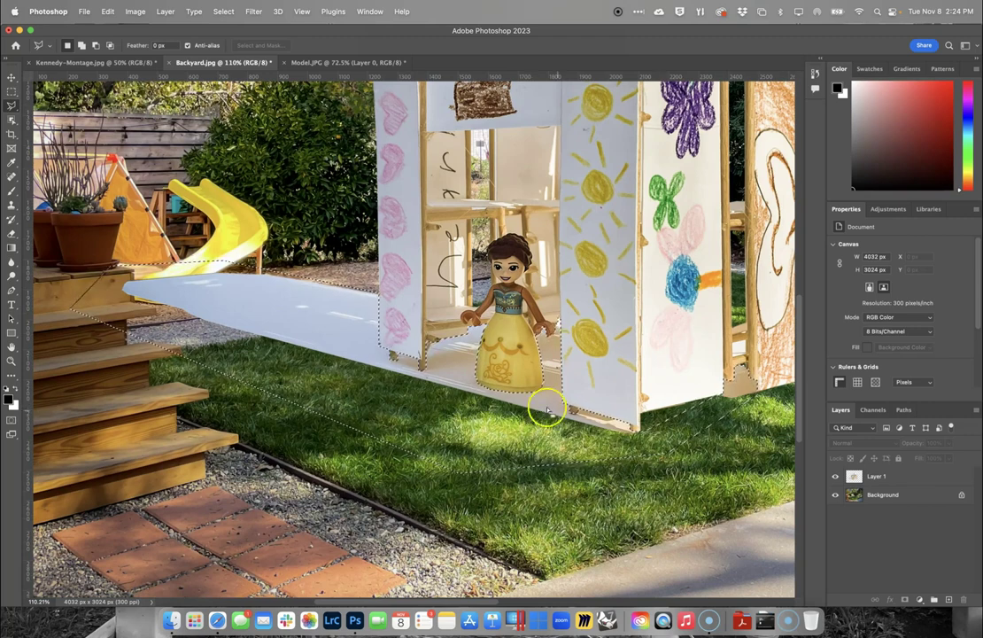
{"action": "left_click", "coordinate": [890, 476]}
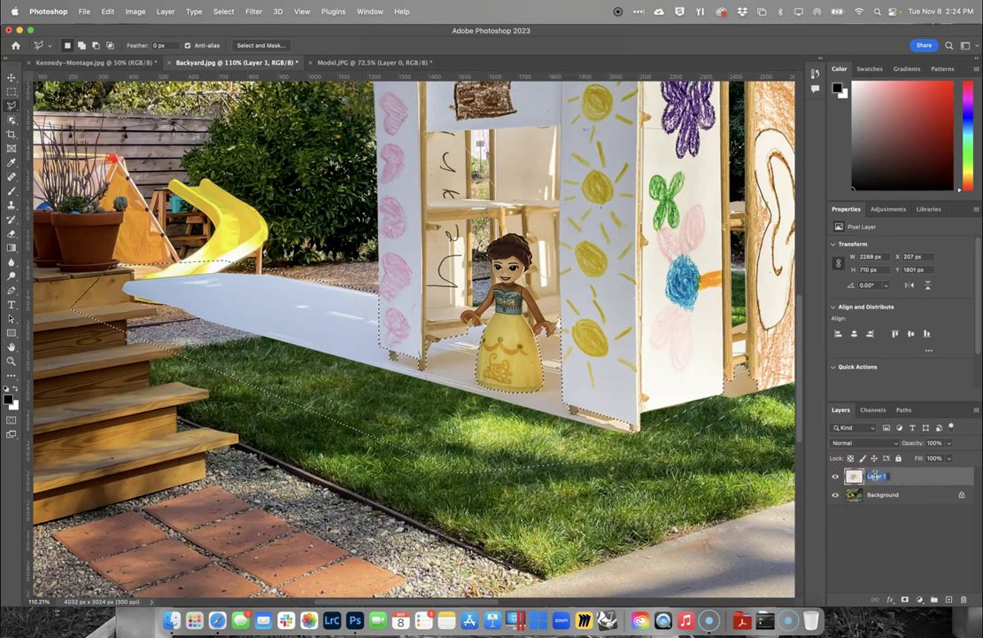
{"action": "type", "text": "Model"}
{"action": "key", "text": "Return"}
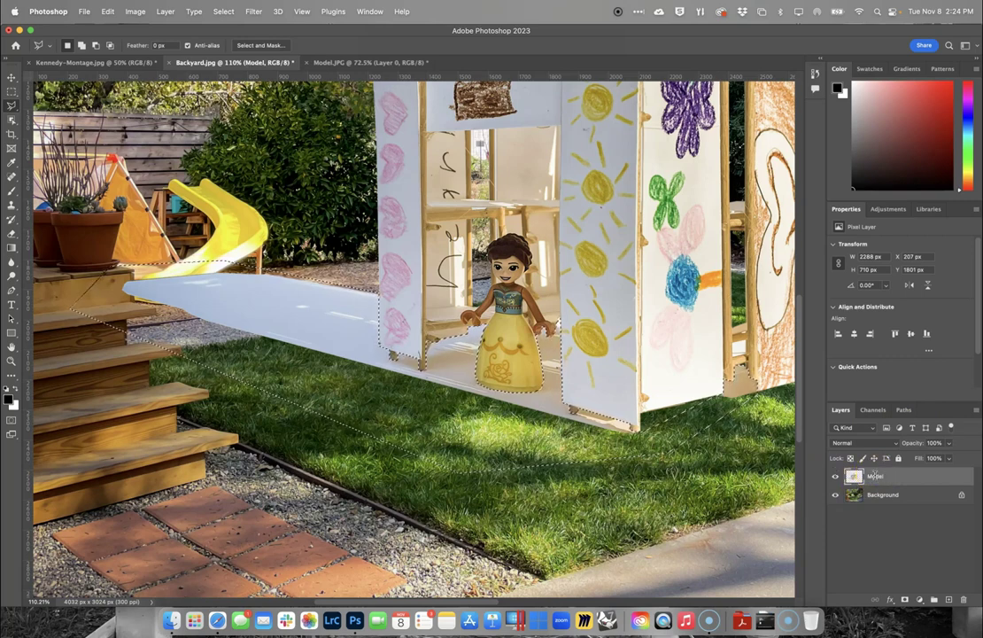
Step: Cut the selected white base from the Model layer onto its own layer and align it with its original position under the playhouse
{"action": "left_click", "coordinate": [107, 11]}
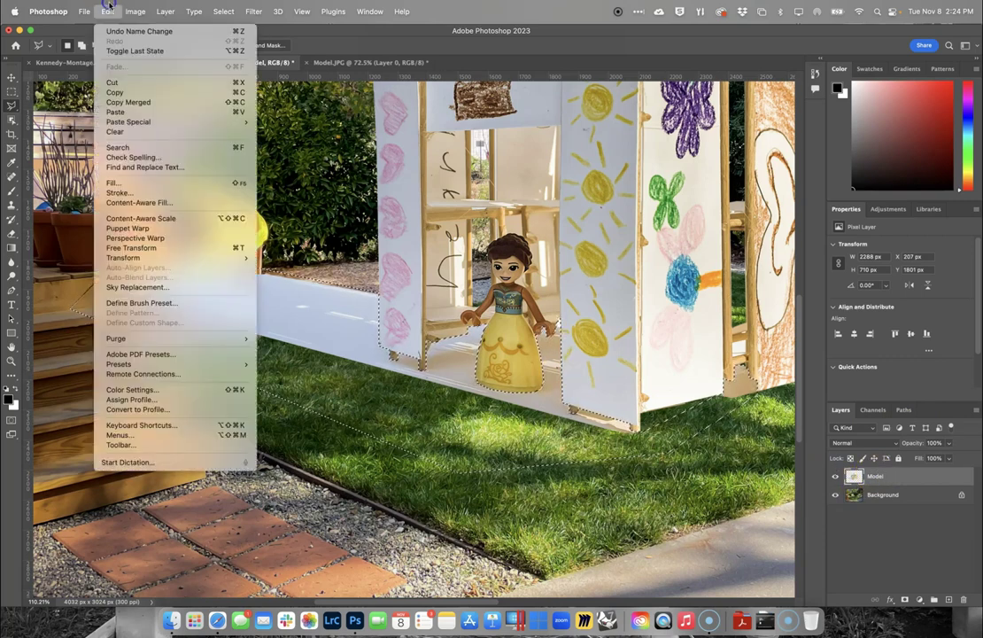
{"action": "left_click", "coordinate": [111, 82]}
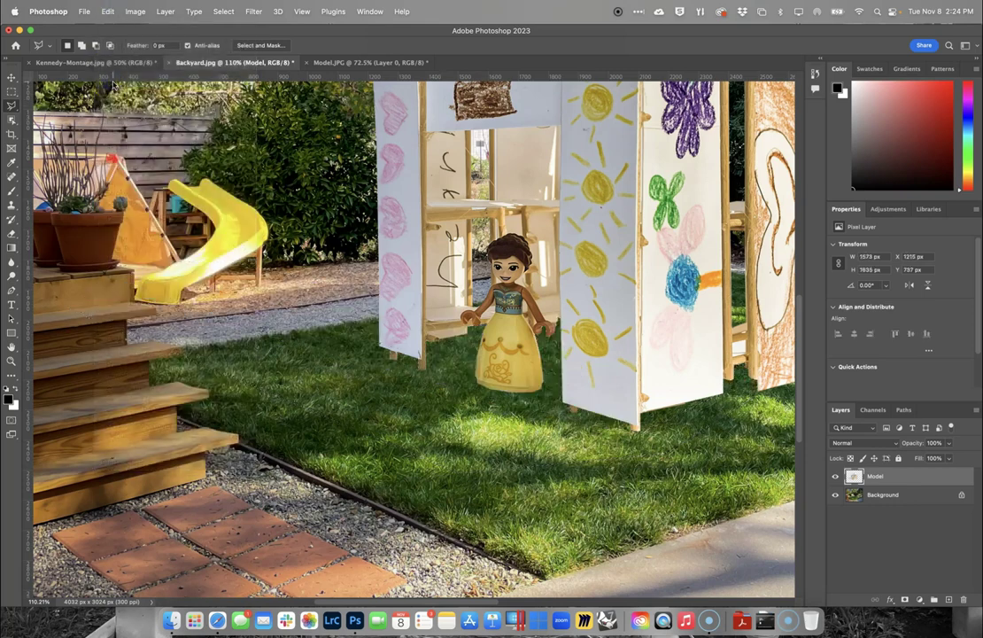
{"action": "left_click", "coordinate": [106, 10]}
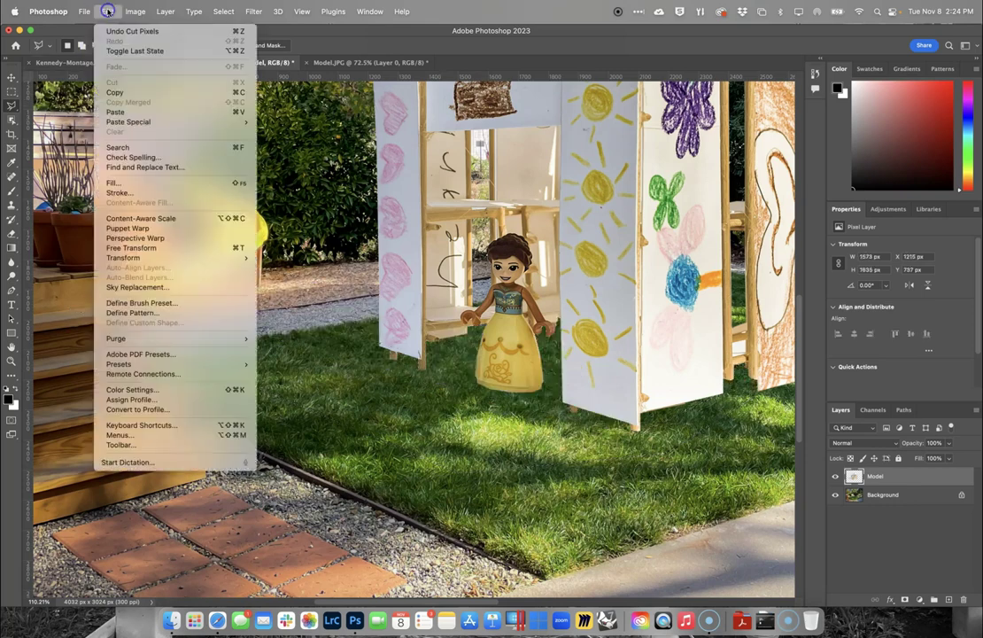
{"action": "left_click", "coordinate": [121, 112]}
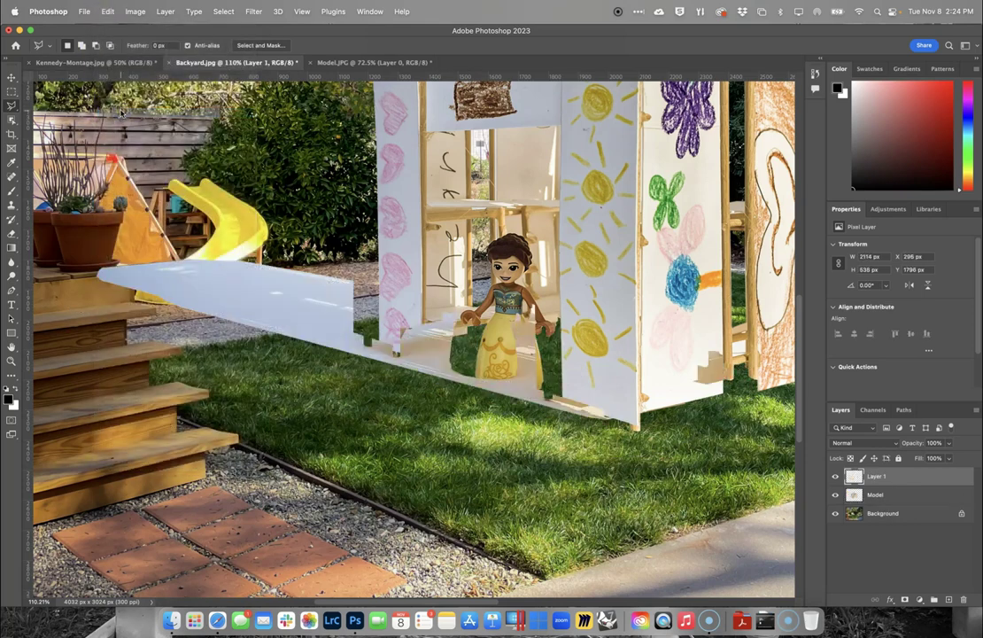
{"action": "left_click", "coordinate": [12, 77]}
{"action": "left_click_drag", "start_coordinate": [280, 276], "coordinate": [303, 284]}
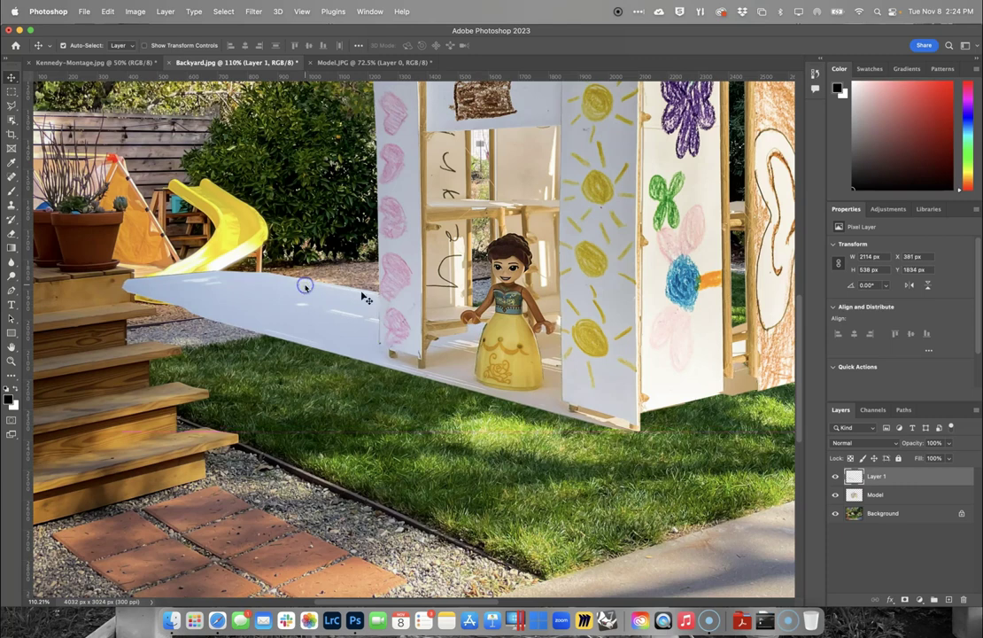
Step: Rename the white base layer as Model-Shadow and place it beneath the Model layer
{"action": "left_click", "coordinate": [875, 475]}
{"action": "key", "text": "Return"}
{"action": "left_click_drag", "start_coordinate": [939, 476], "coordinate": [936, 497]}
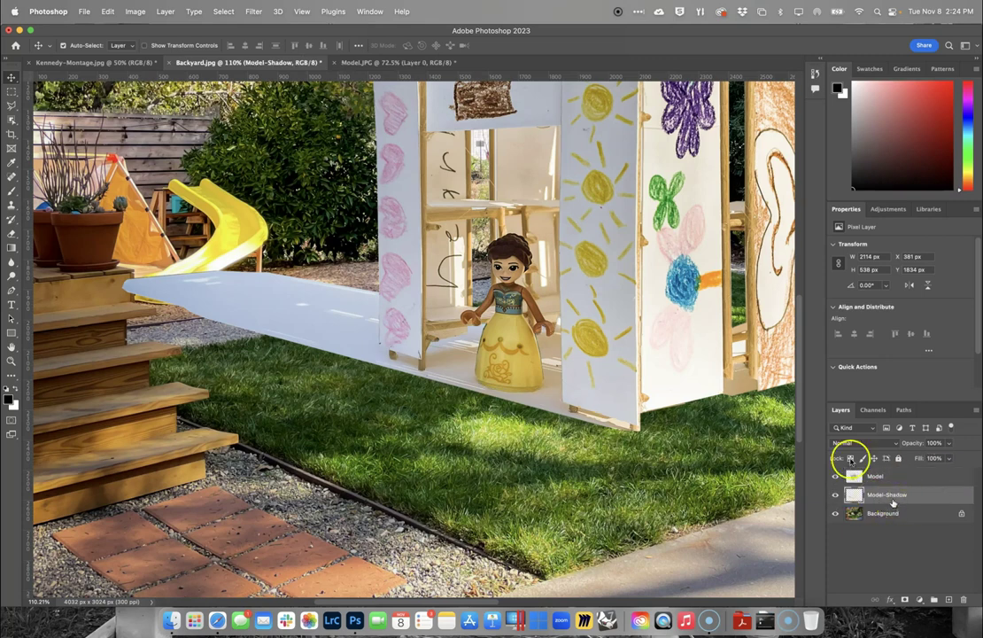
Step: Try a Brightness/Contrast adjustment on the Model-Shadow layer
{"action": "left_click", "coordinate": [135, 11]}
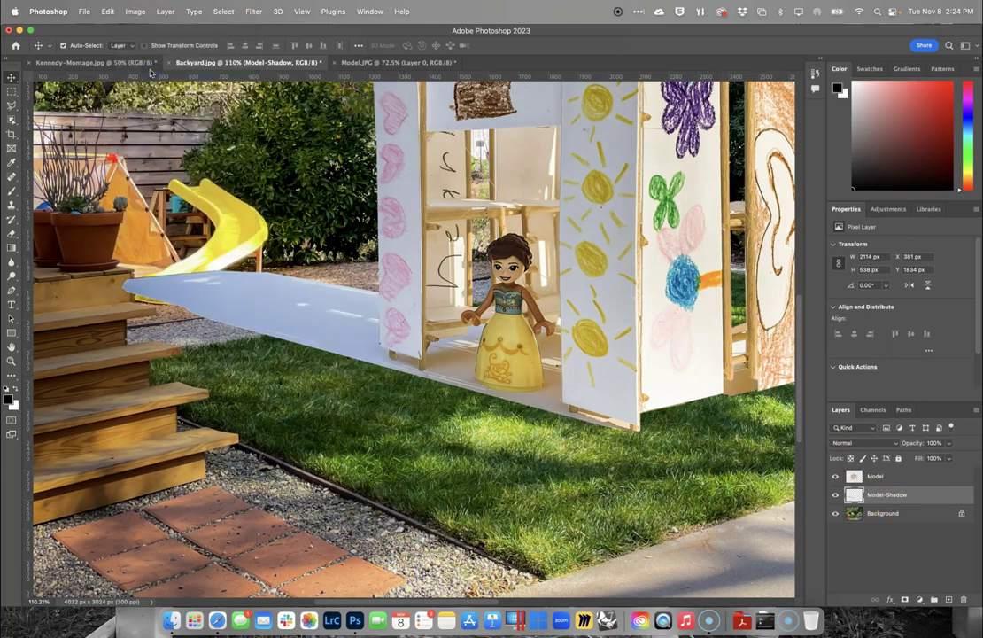
{"action": "left_click", "coordinate": [135, 11]}
{"action": "mouse_move", "coordinate": [149, 47]}
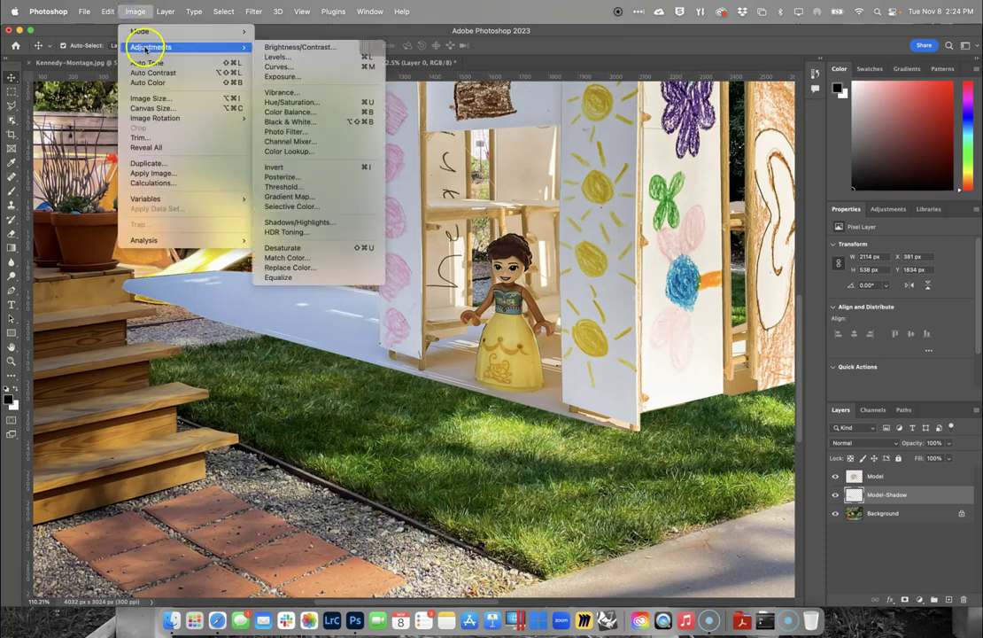
{"action": "left_click", "coordinate": [292, 47]}
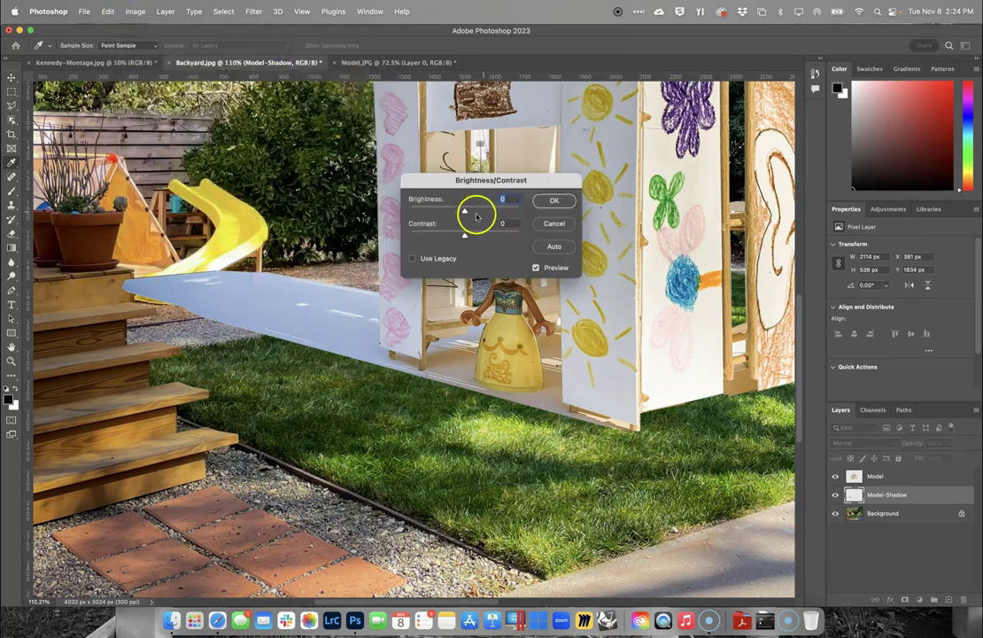
{"action": "mouse_move", "coordinate": [467, 214]}
{"action": "left_mouse_down"}
{"action": "mouse_move", "coordinate": [431, 212]}
{"action": "mouse_move", "coordinate": [467, 210]}
{"action": "left_mouse_up"}
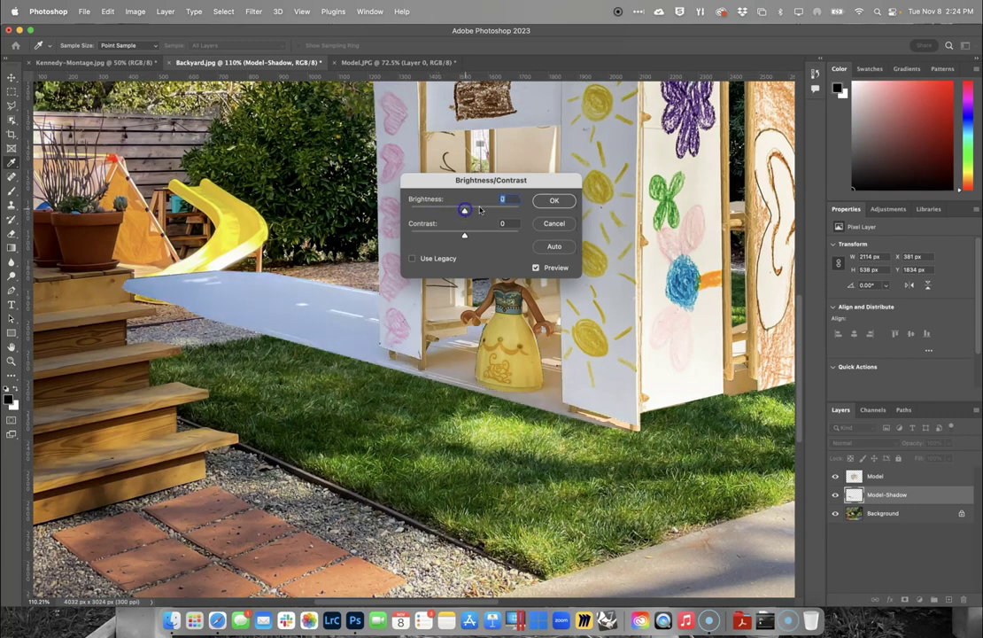
{"action": "left_click", "coordinate": [554, 200]}
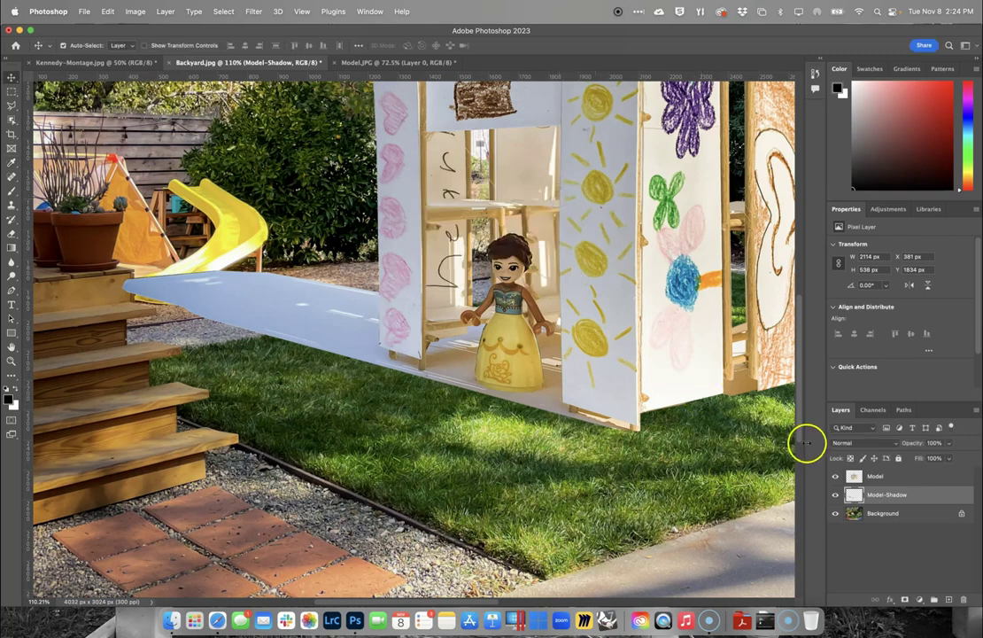
Step: Set the Model-Shadow layer's blend mode to Multiply and deselect the layer
{"action": "left_click", "coordinate": [891, 443]}
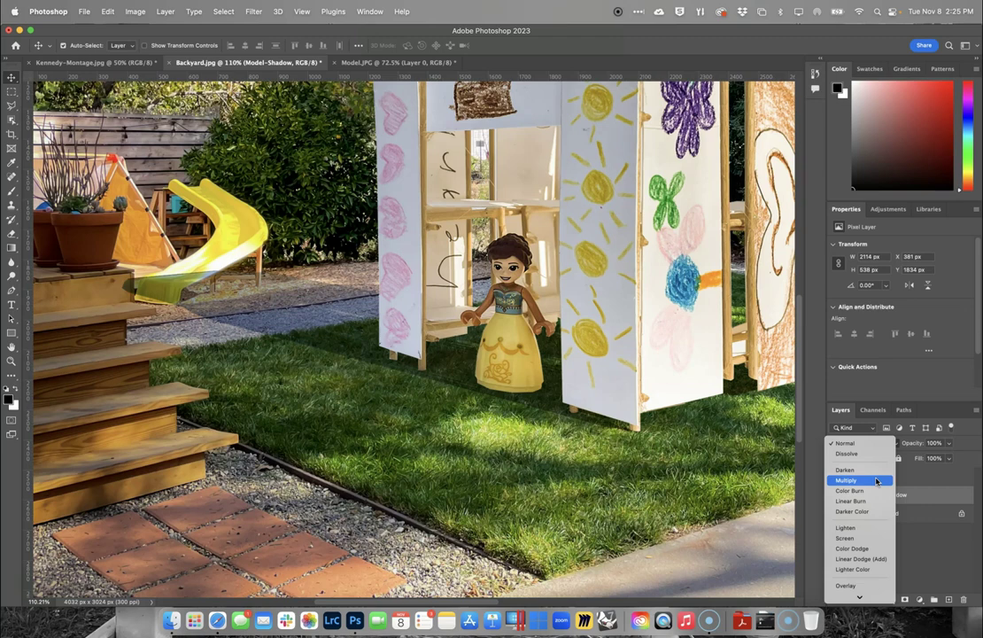
{"action": "left_click", "coordinate": [877, 480]}
{"action": "left_click", "coordinate": [741, 492]}
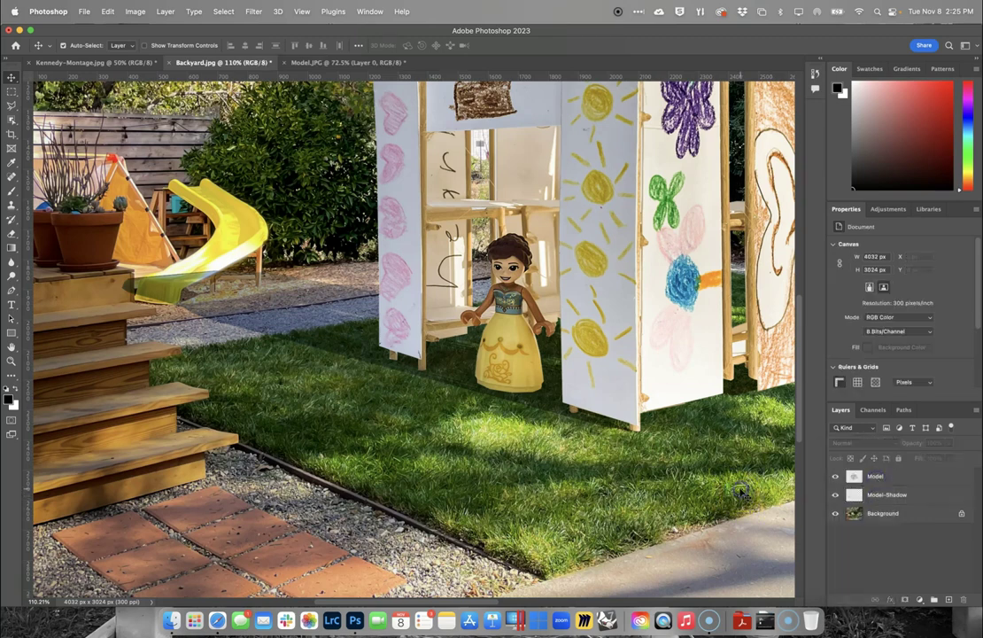
Step: Inspect how the Model-Shadow layer blends over the lawn, the gravel path, the yellow slide and the deck edge
{"action": "scroll", "coordinate": [742, 494], "scroll_direction": "down", "scroll_amount": 6}
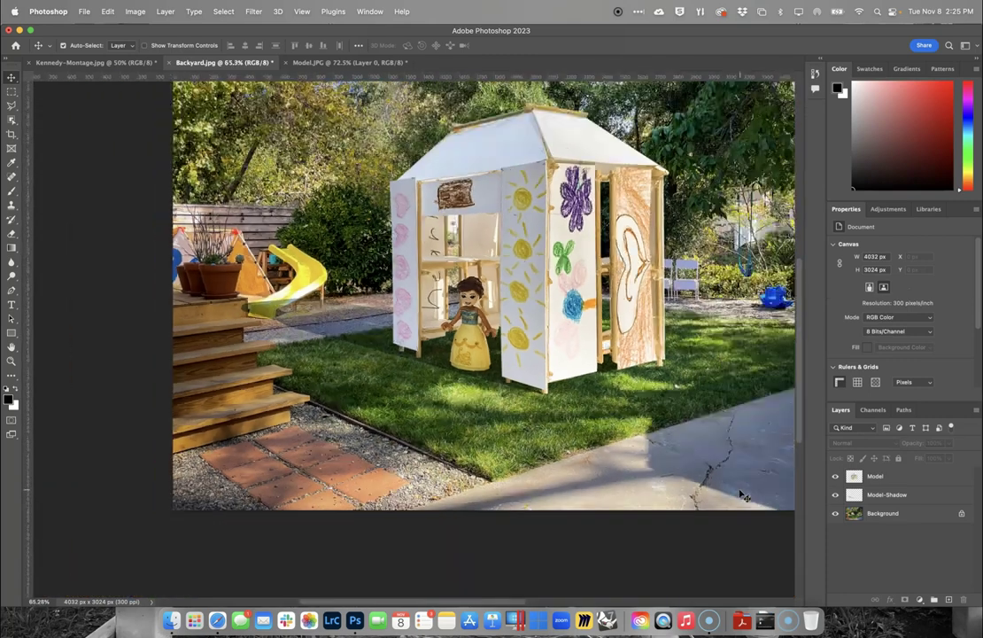
{"action": "left_click", "coordinate": [593, 457]}
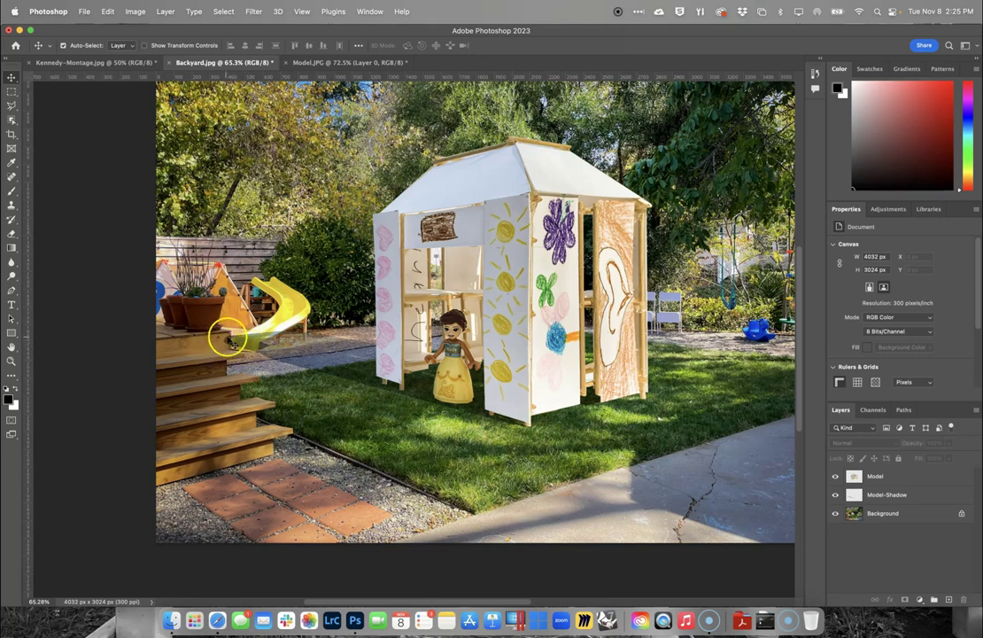
{"action": "scroll", "coordinate": [228, 339], "scroll_direction": "up", "scroll_amount": 4}
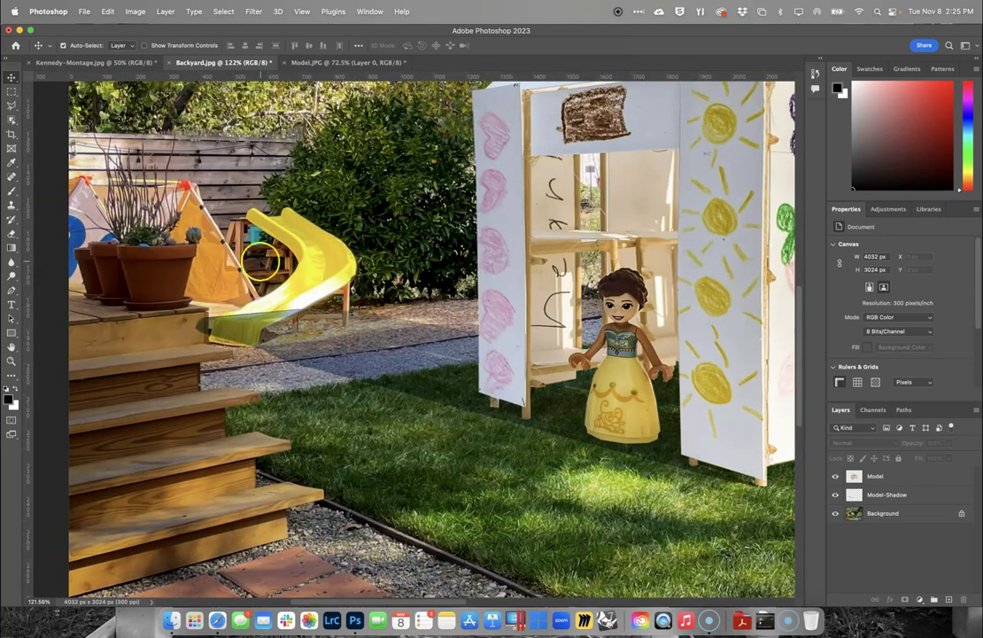
{"action": "scroll", "coordinate": [228, 372], "scroll_direction": "up", "scroll_amount": 5}
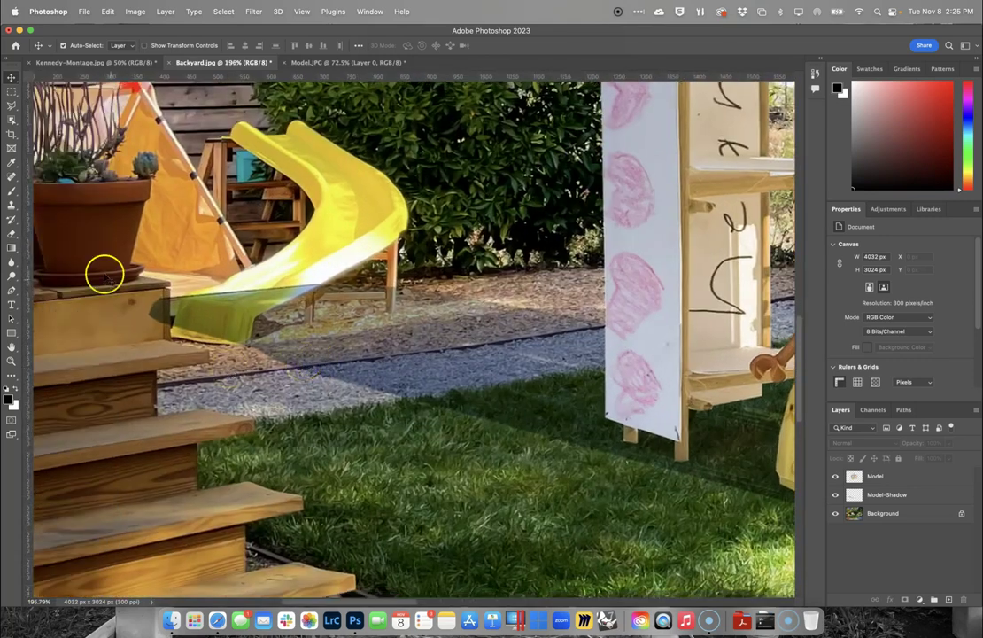
{"action": "left_click", "coordinate": [12, 91]}
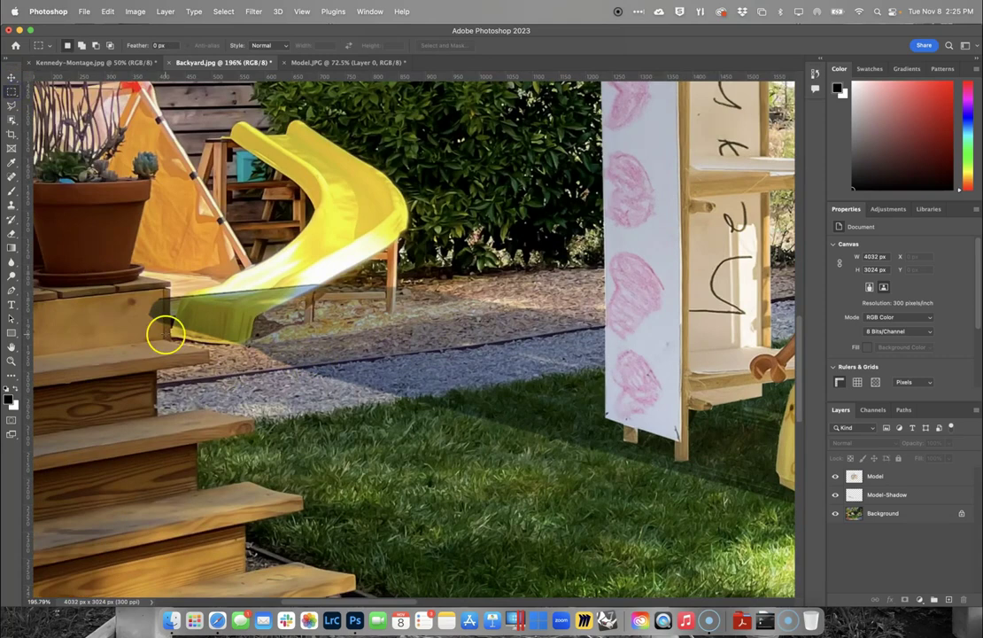
{"action": "scroll", "coordinate": [202, 310], "scroll_direction": "down", "scroll_amount": 6}
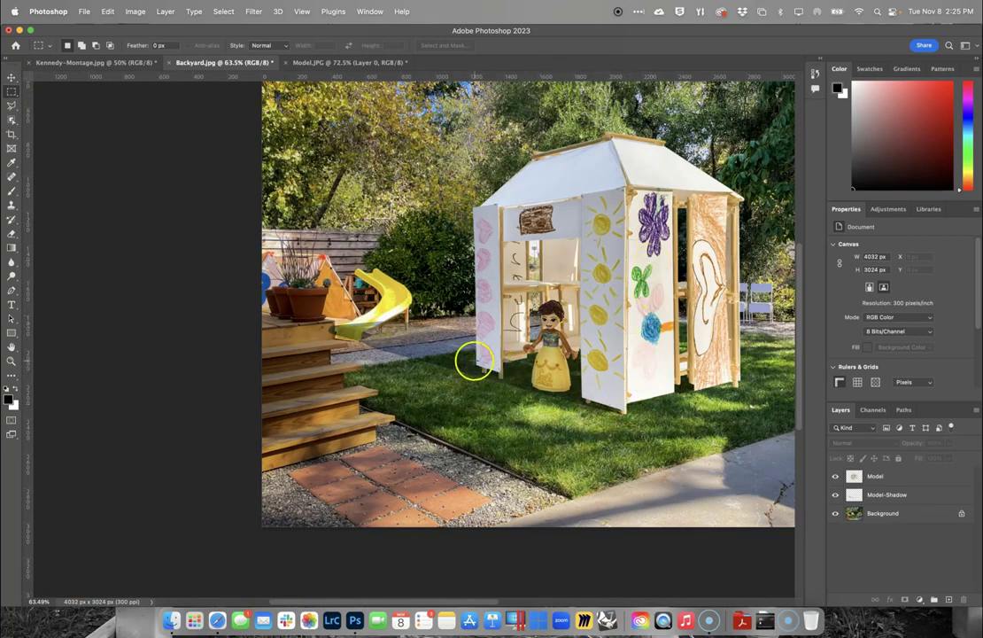
Step: Free-transform the Model and Model-Shadow layers together, pulling their left side inward to narrow them to about 2367 px wide at unchanged height
{"action": "left_click", "coordinate": [11, 78]}
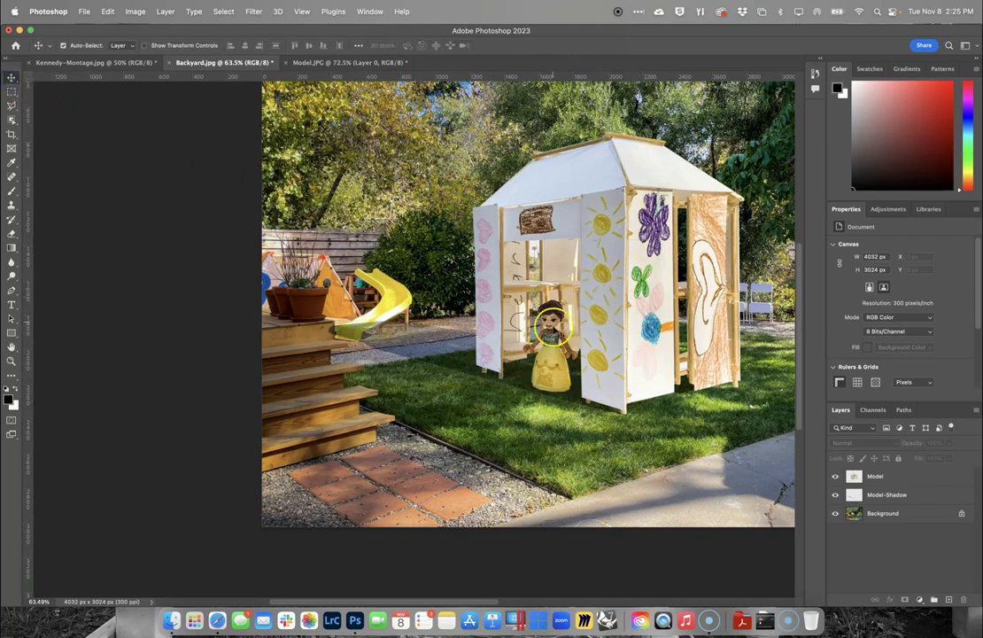
{"action": "left_click", "coordinate": [888, 494]}
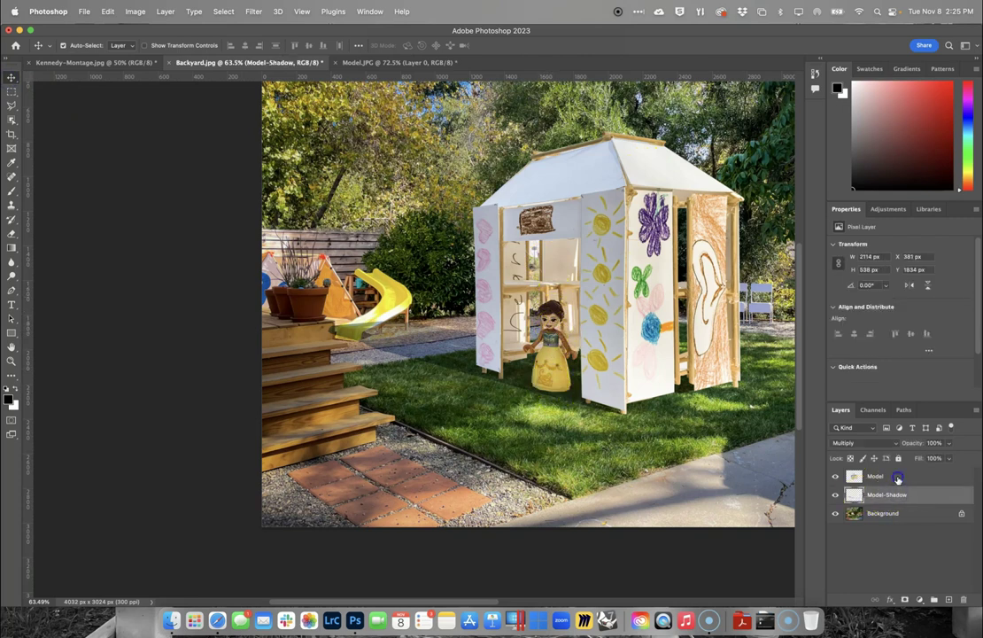
{"action": "left_click", "coordinate": [897, 480], "text": "shift"}
{"action": "key", "text": "super+t"}
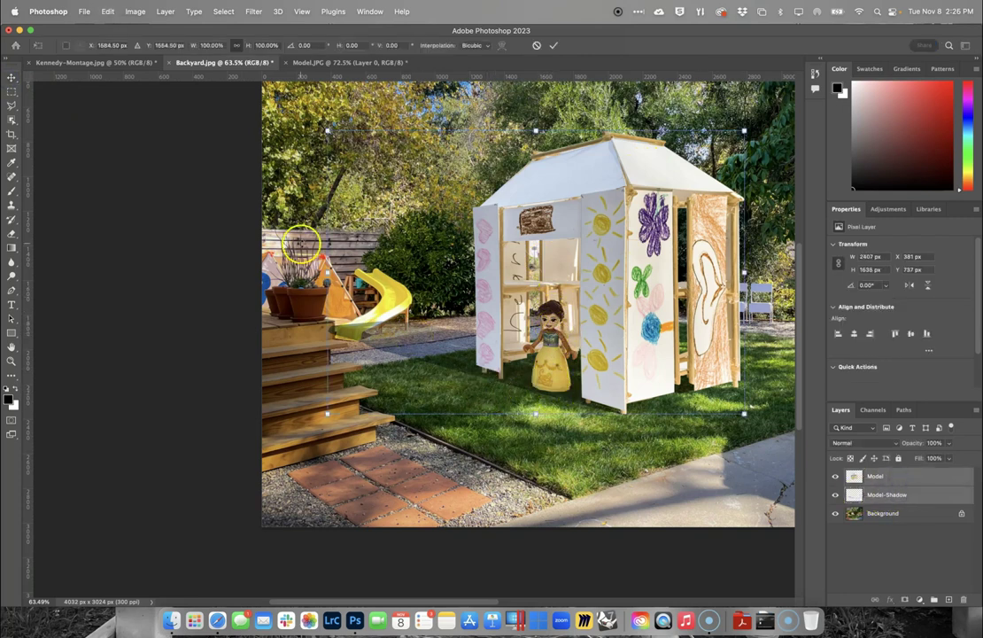
{"action": "left_click_drag", "start_coordinate": [324, 269], "coordinate": [337, 276]}
{"action": "key", "text": "Return"}
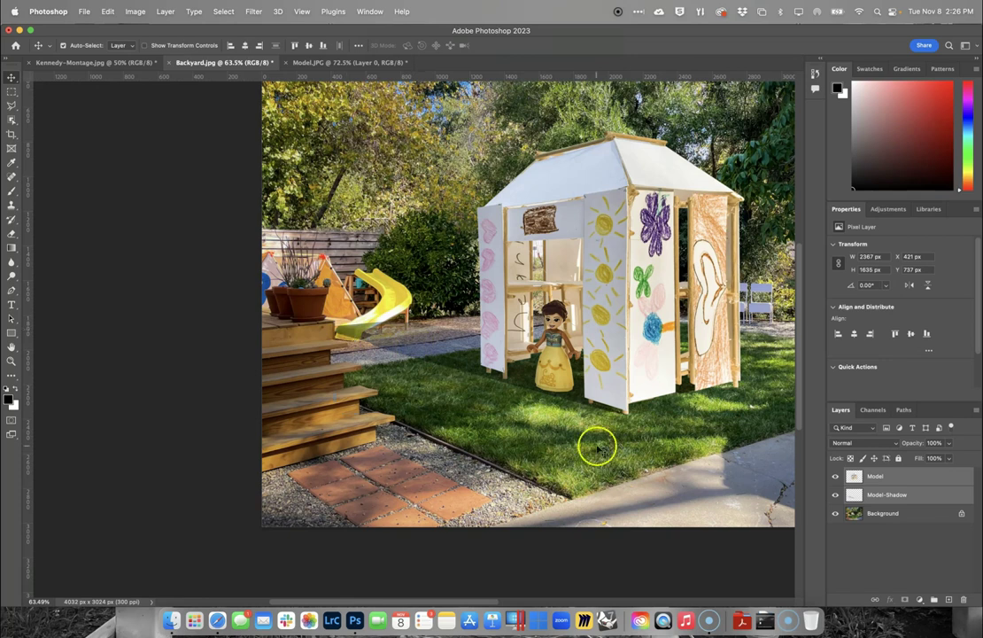
Step: Select only the Model-Shadow layer and compare the whole composite with the Model and Model-Shadow layers hidden and shown, leaving both visible
{"action": "left_click", "coordinate": [861, 515]}
{"action": "left_click", "coordinate": [889, 495]}
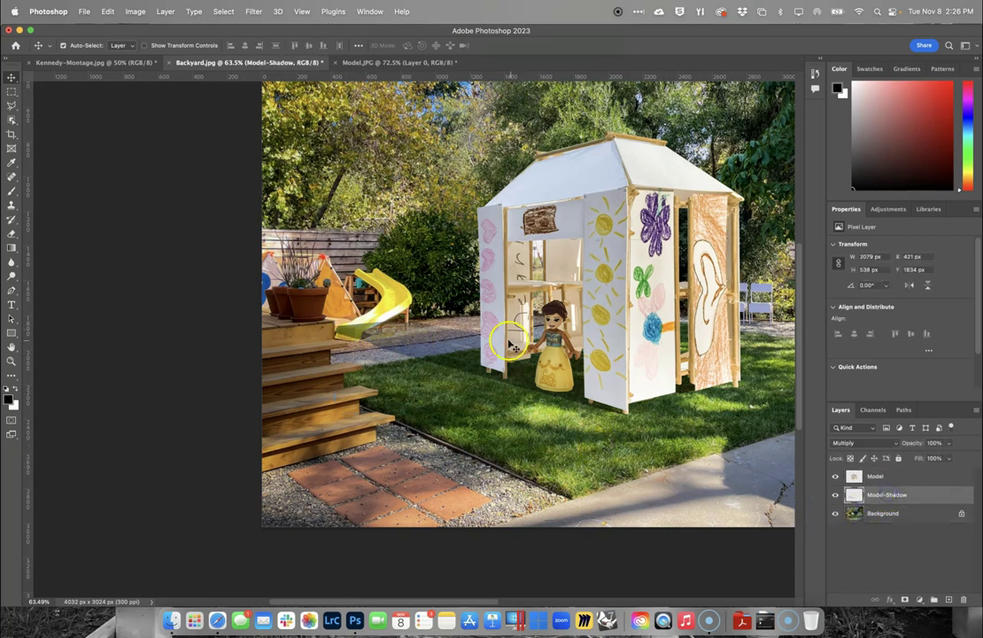
{"action": "scroll", "coordinate": [384, 312], "scroll_direction": "down", "scroll_amount": 5}
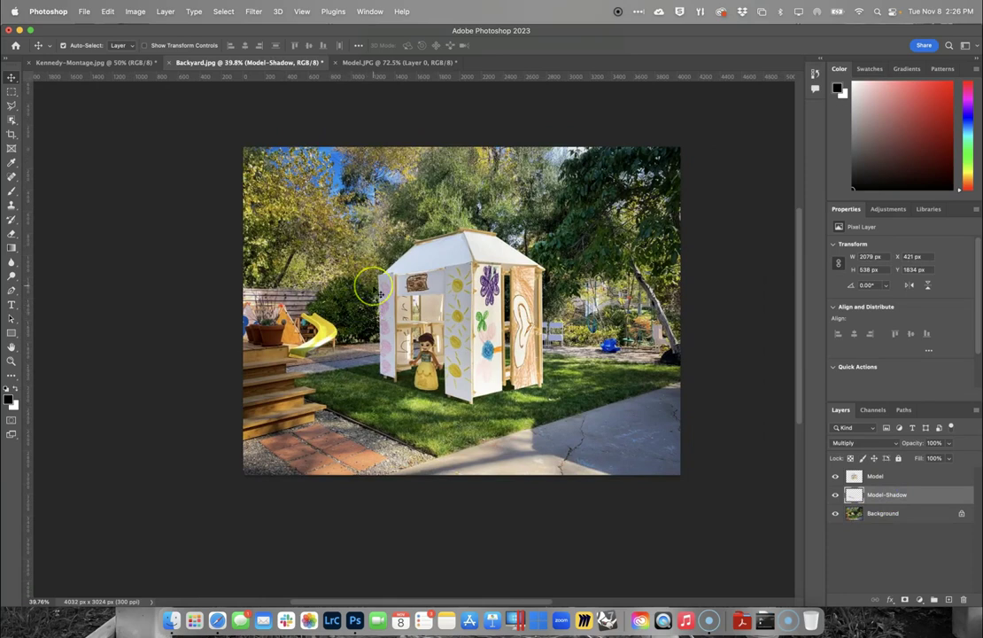
{"action": "scroll", "coordinate": [378, 289], "scroll_direction": "up", "scroll_amount": 2}
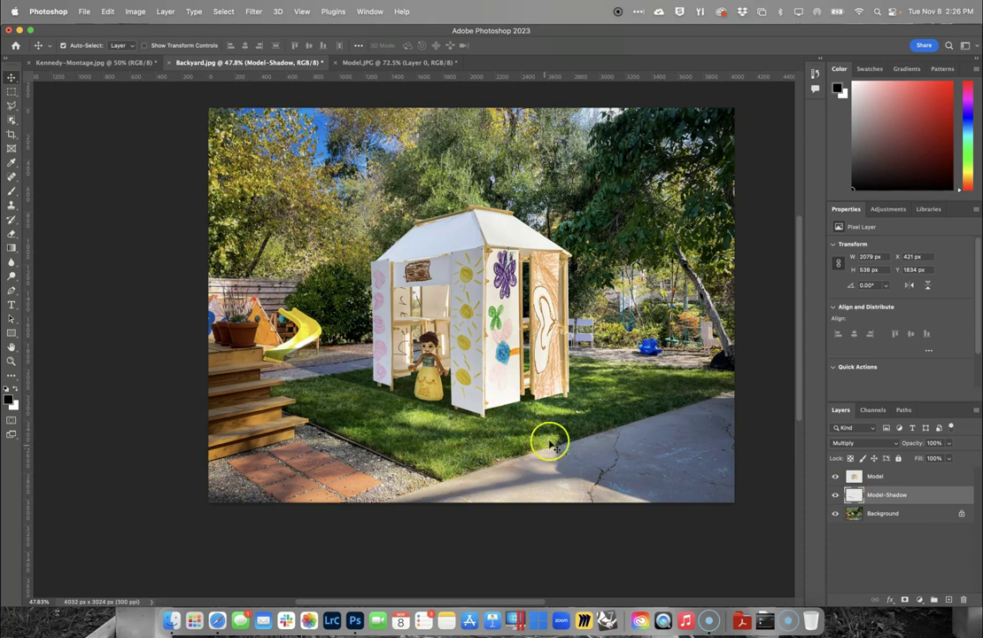
{"action": "left_click", "coordinate": [834, 495]}
{"action": "left_click", "coordinate": [835, 476]}
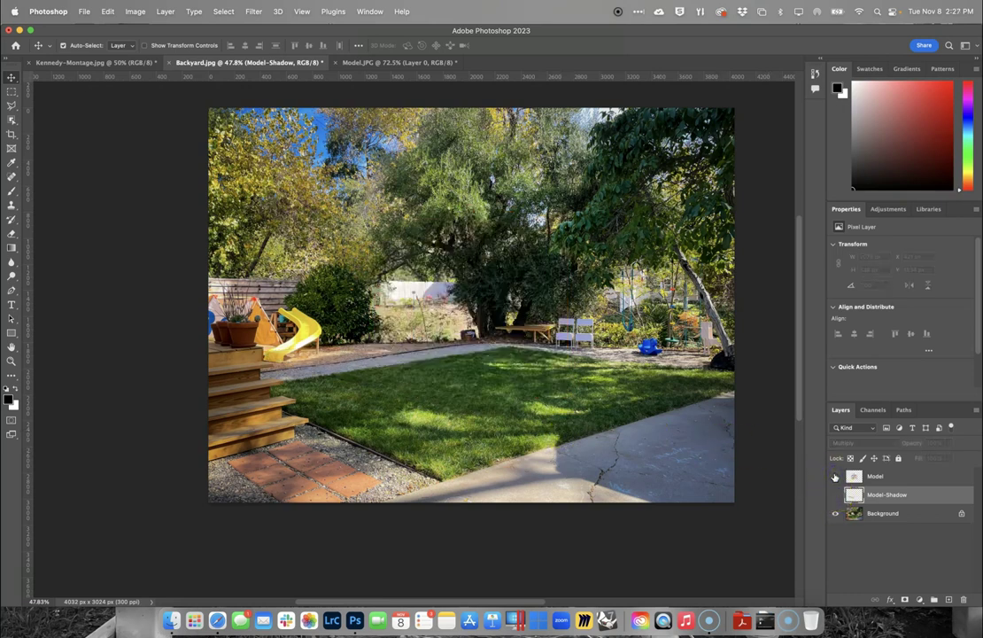
{"action": "left_click", "coordinate": [835, 495]}
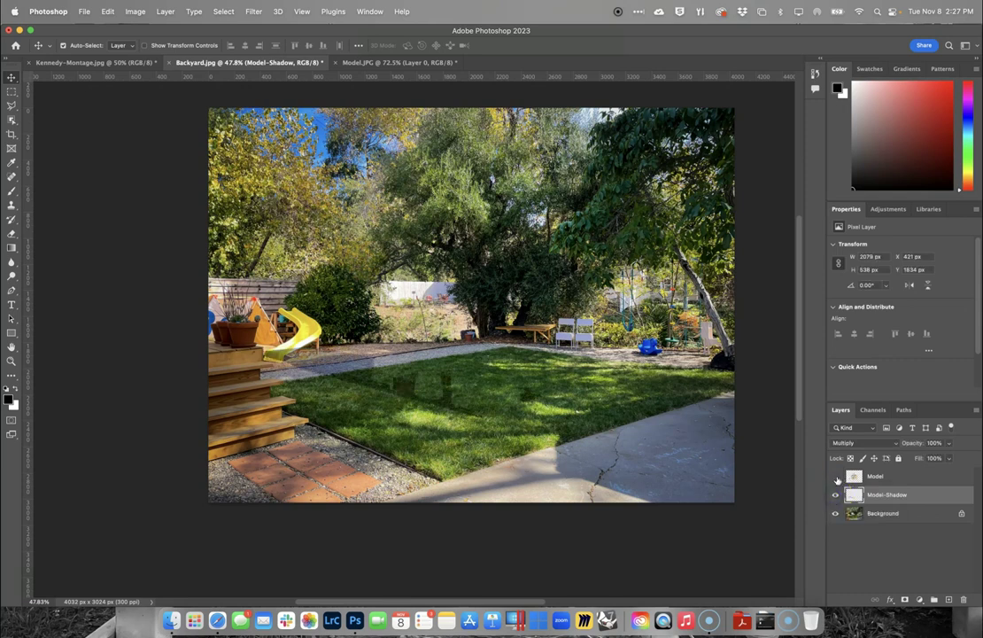
{"action": "left_click", "coordinate": [835, 476]}
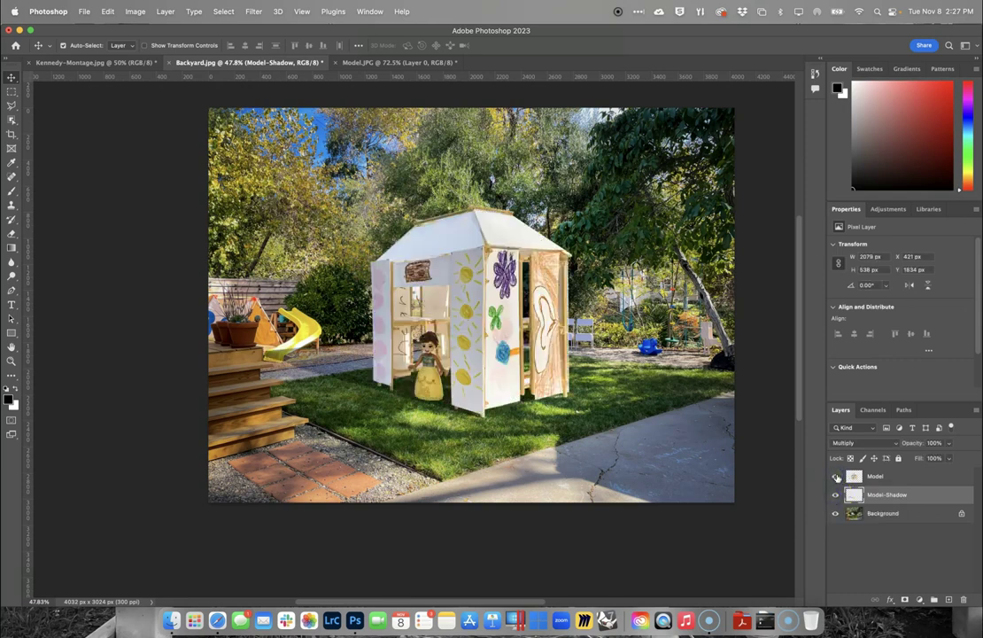
{"action": "left_click", "coordinate": [834, 495]}
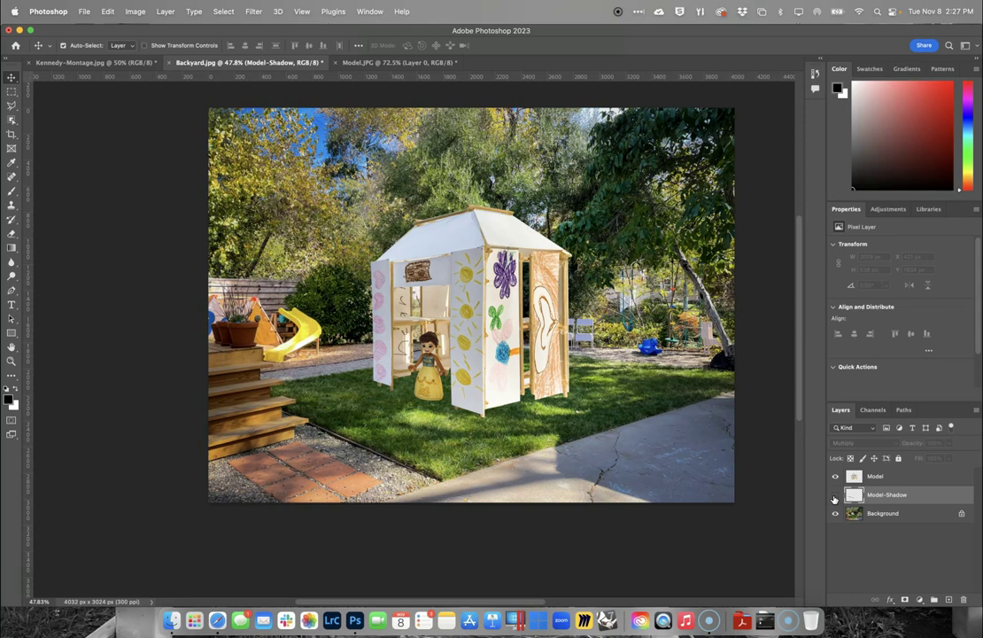
{"action": "left_click", "coordinate": [835, 496]}
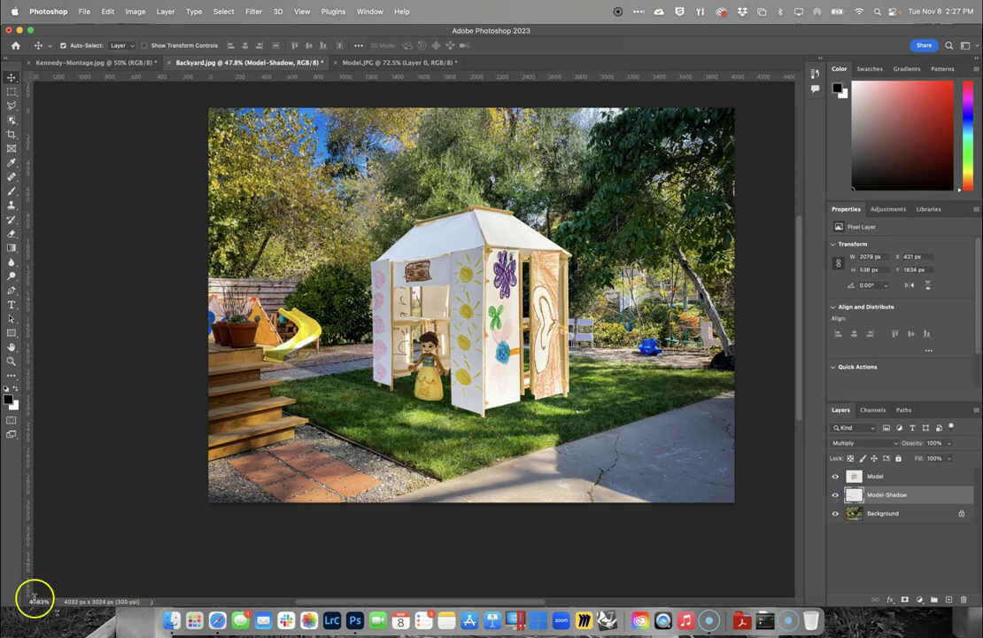